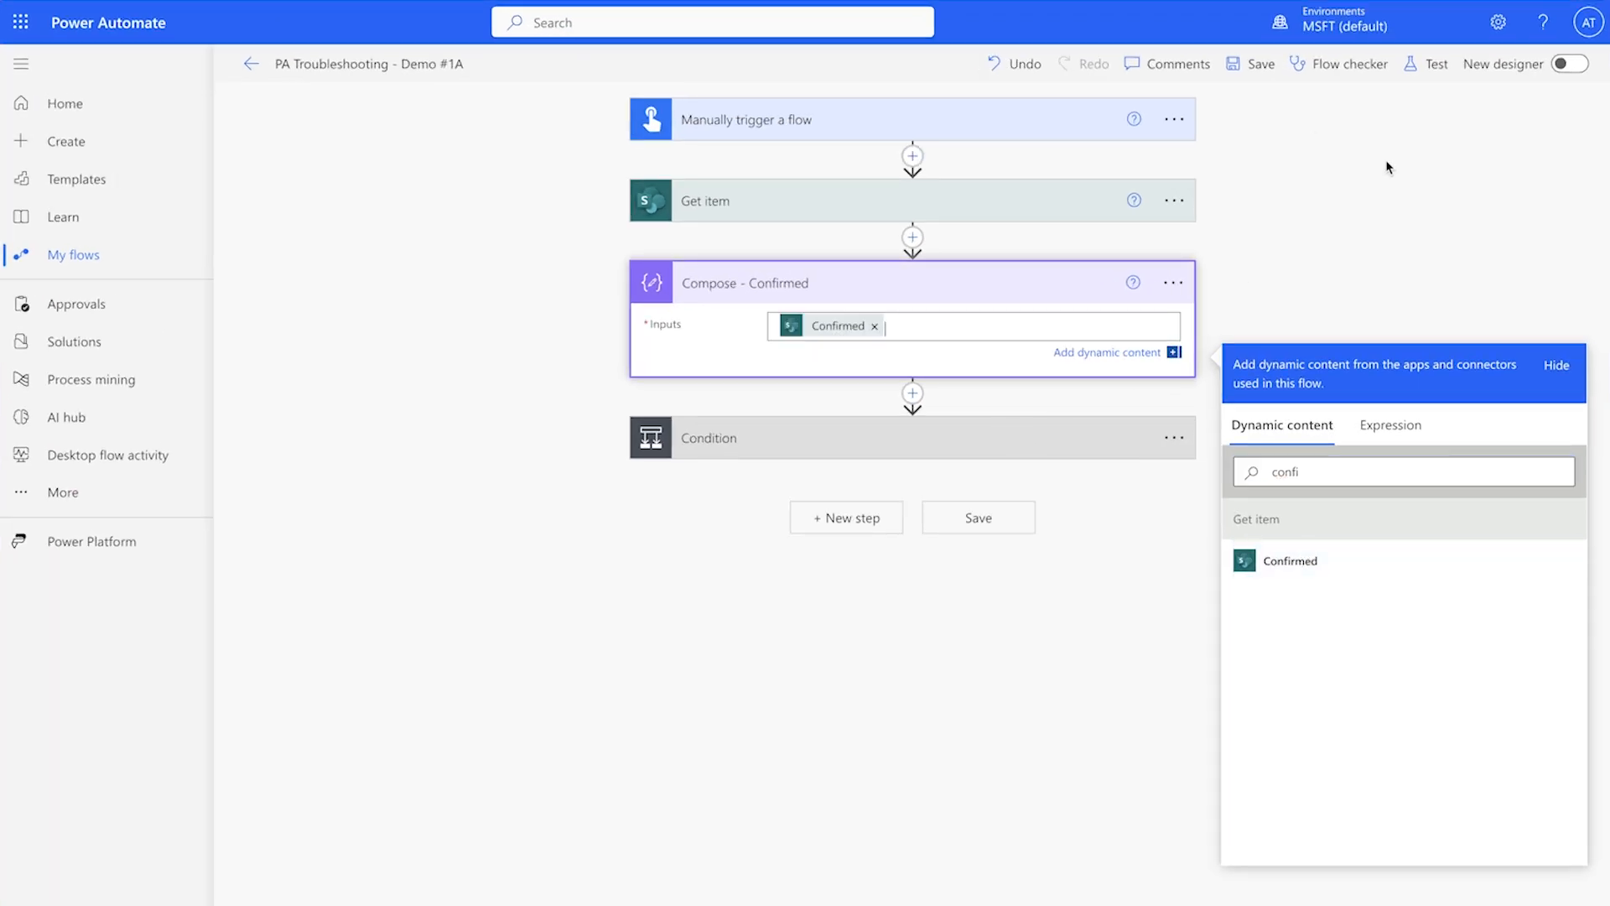
# Save and manually test the flow, and inspect the Compose - Confirmed action's run output
pyautogui.click(1430, 64)
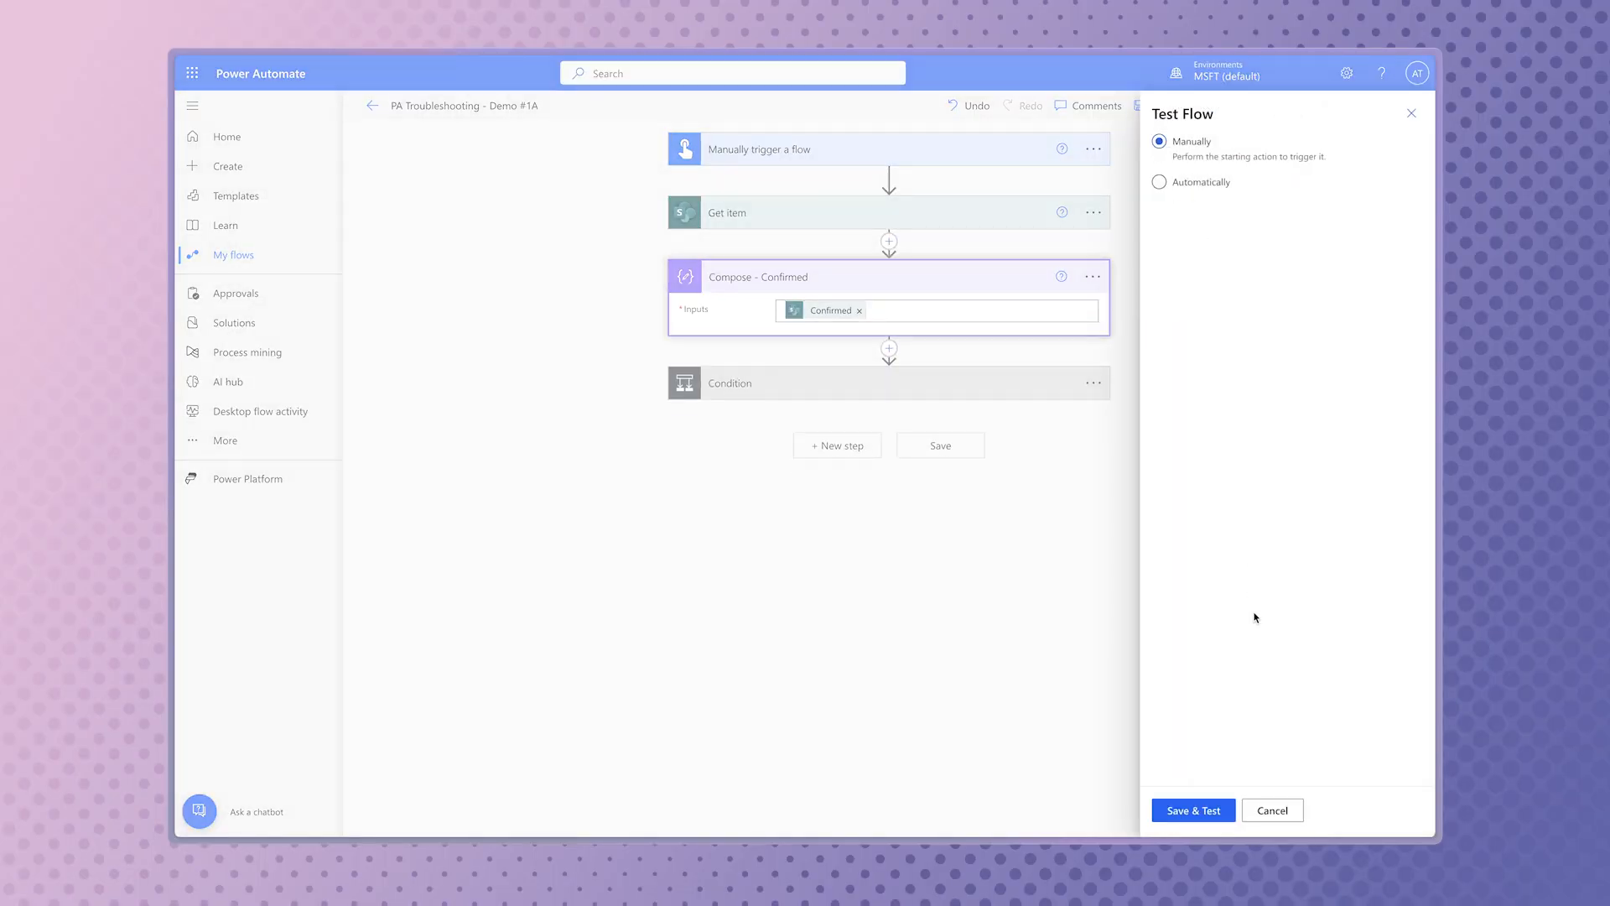
pyautogui.click(1212, 810)
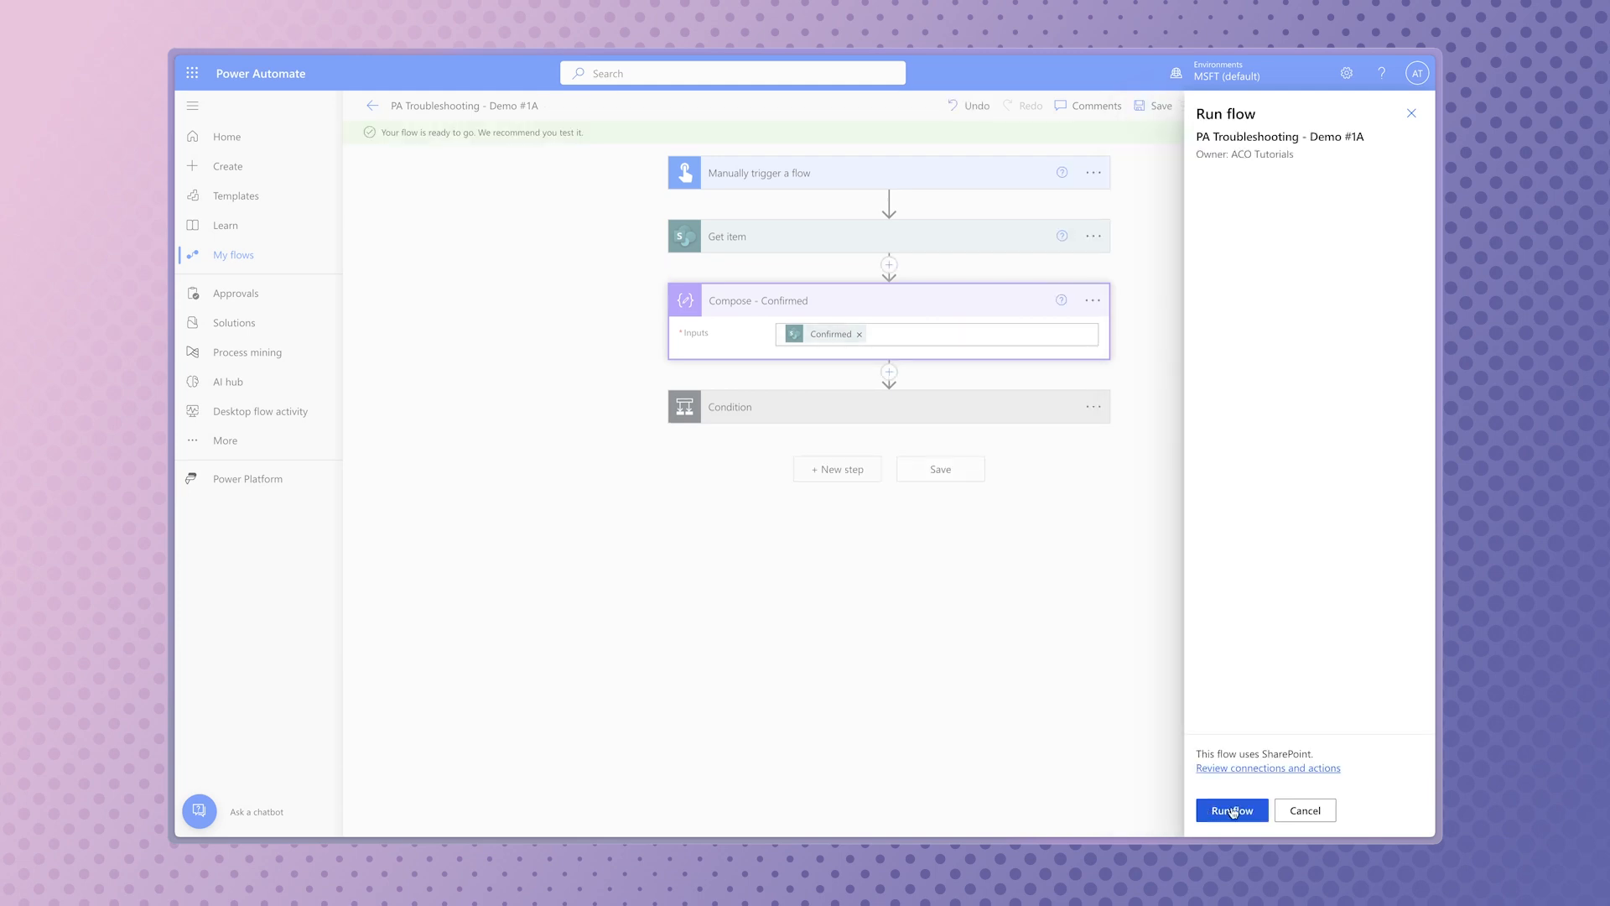
pyautogui.click(1210, 810)
pyautogui.click(900, 315)
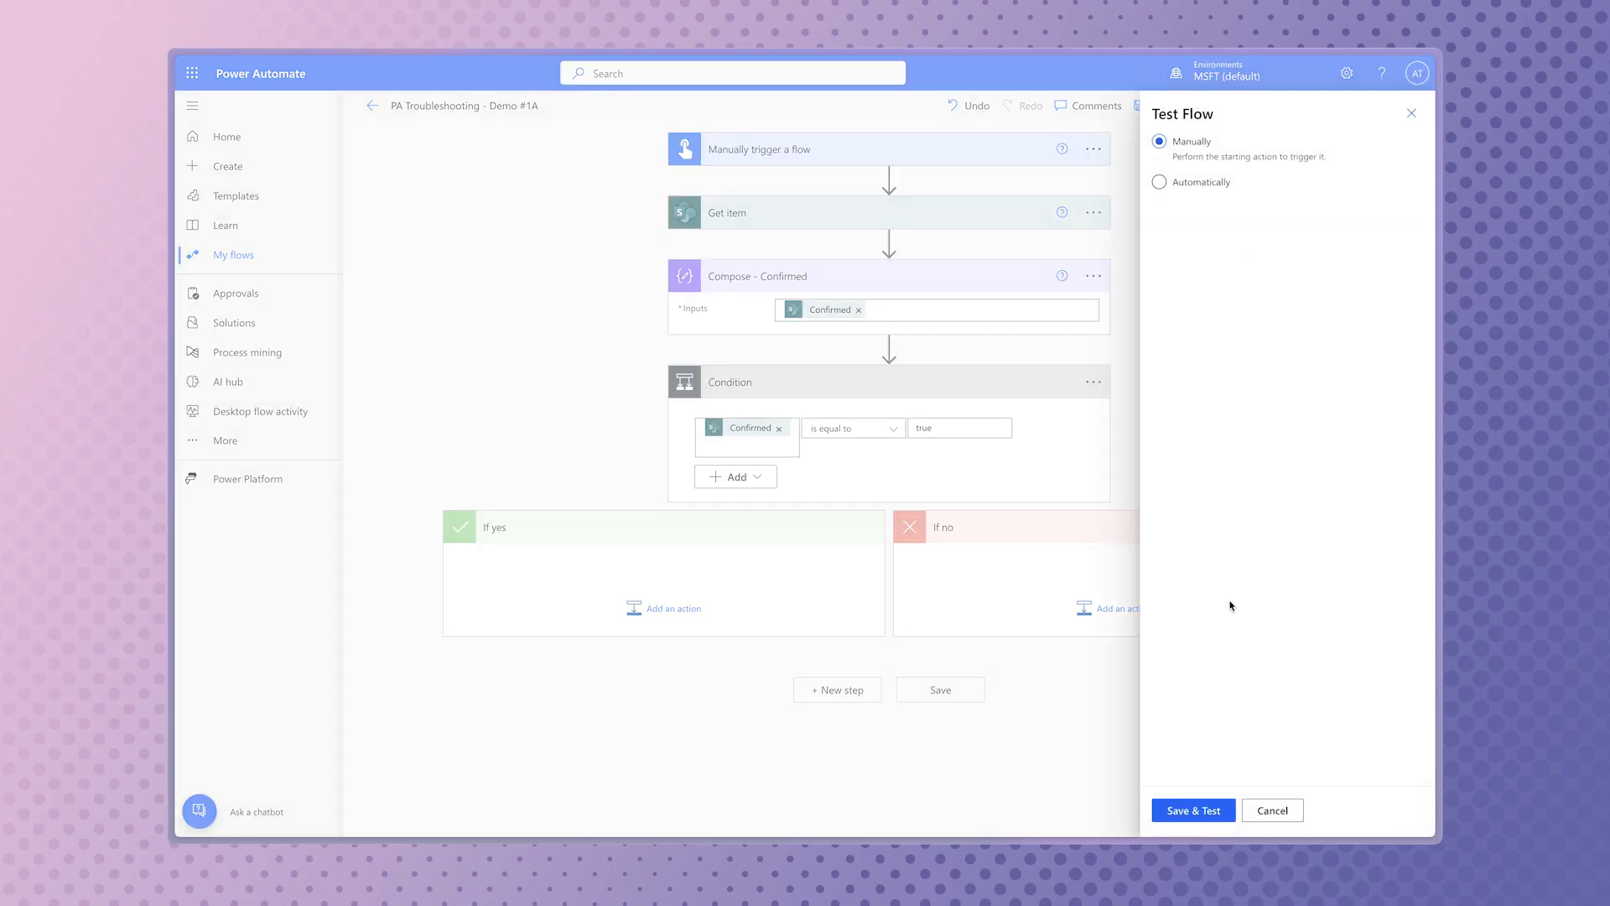
pyautogui.click(1214, 807)
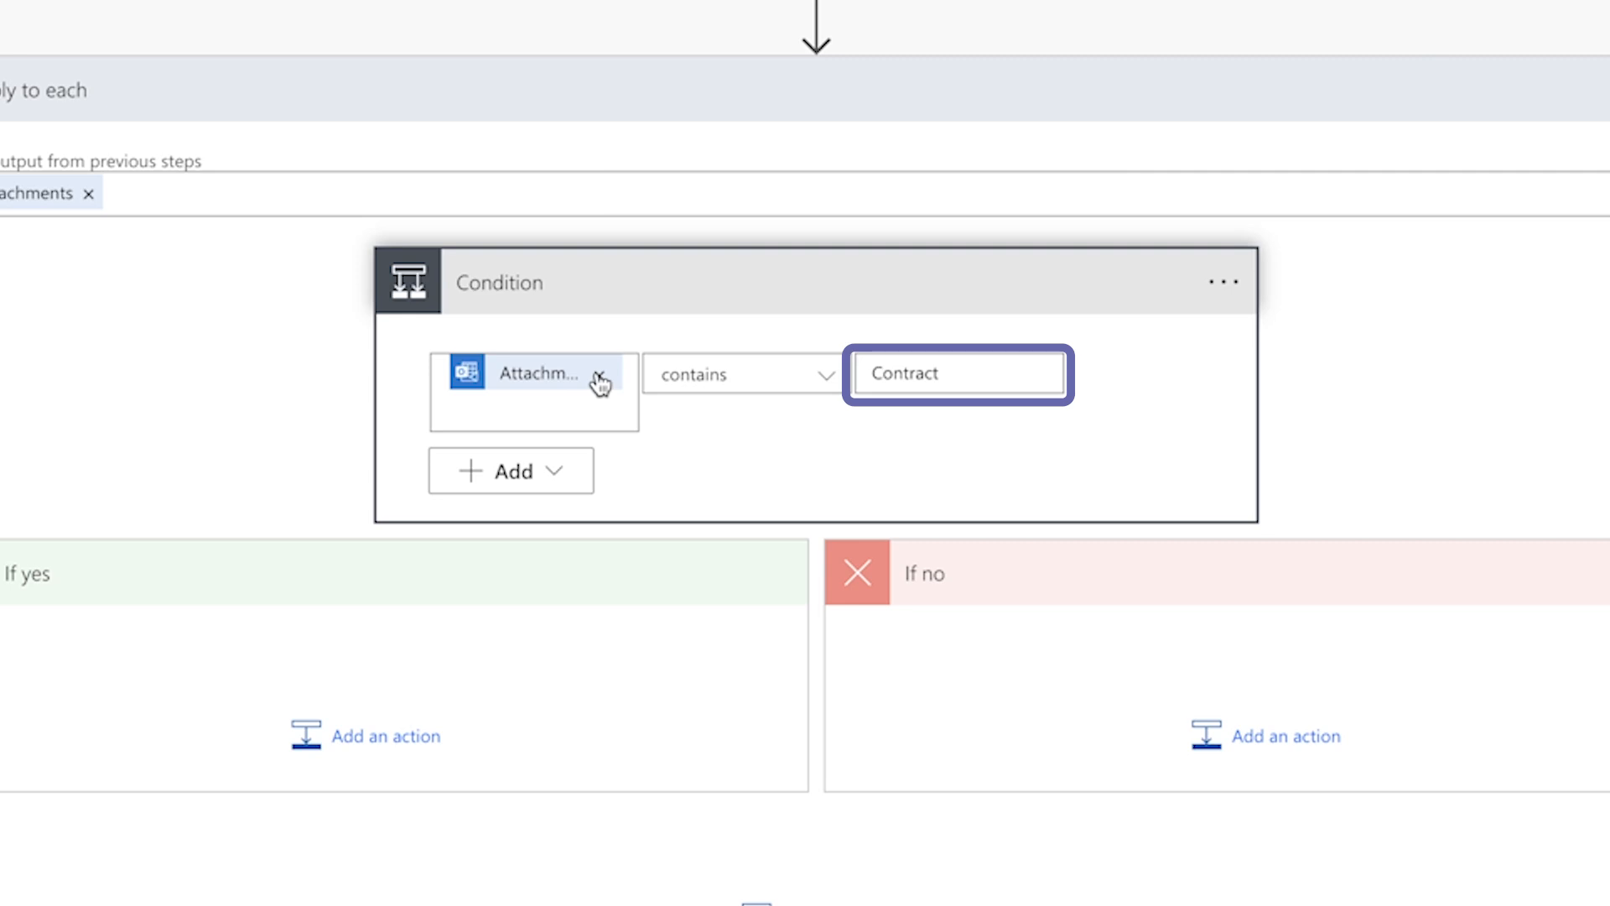
# Try to replace the condition's attachment name value with a toLower() expression built from the email's dynamic content
pyautogui.click(599, 376)
pyautogui.click(948, 520)
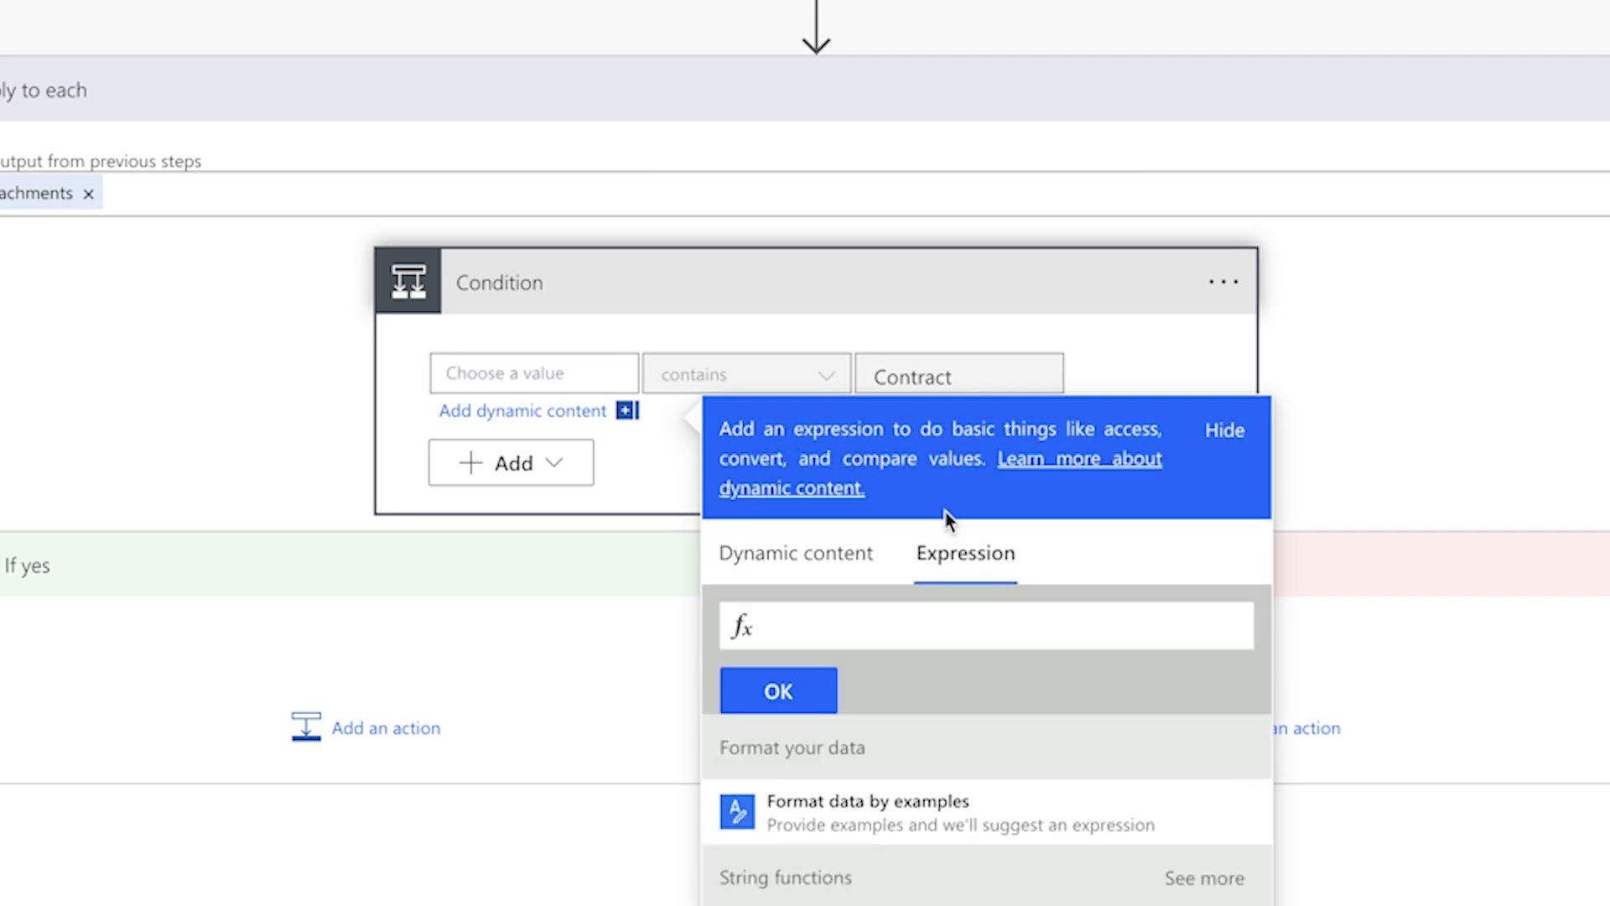
pyautogui.write('toLower')
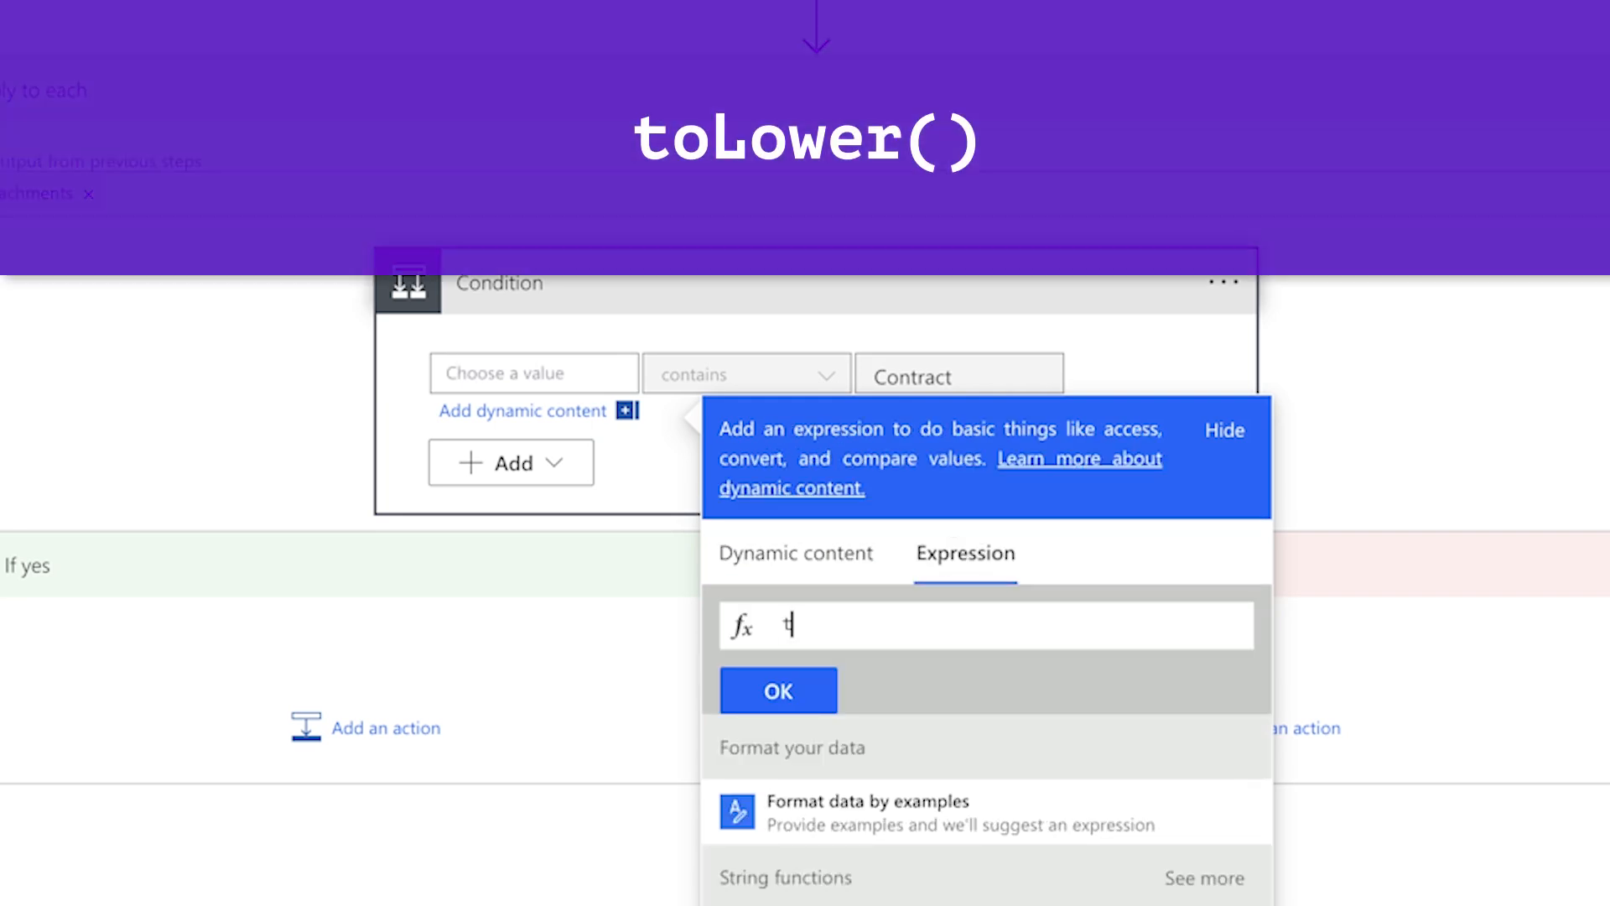
pyautogui.press('Return')
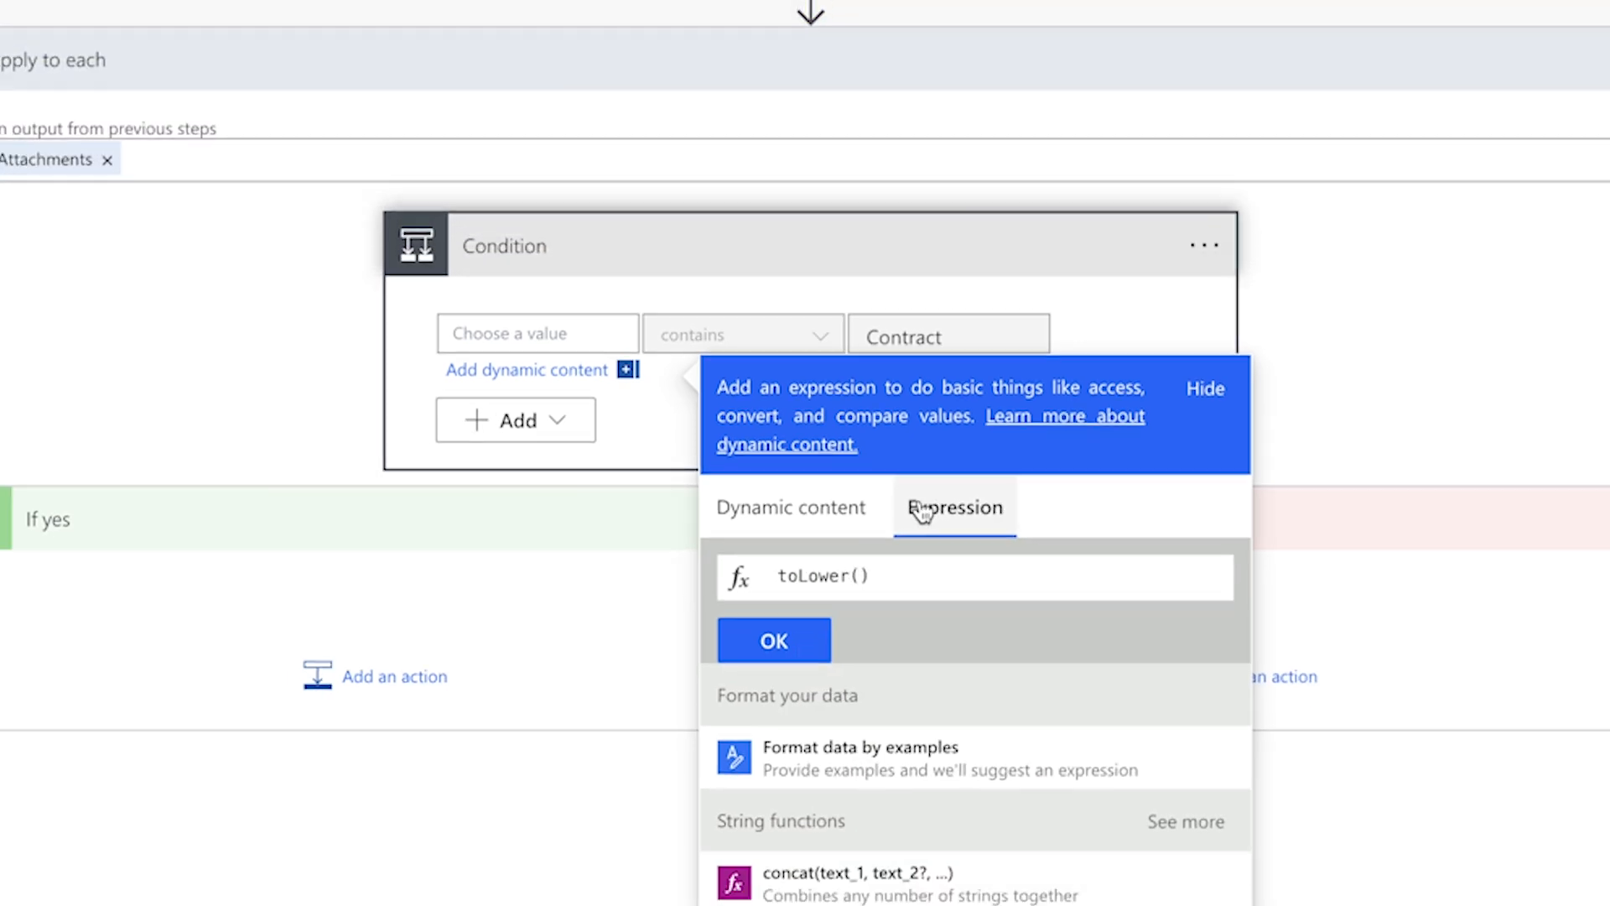
pyautogui.click(856, 560)
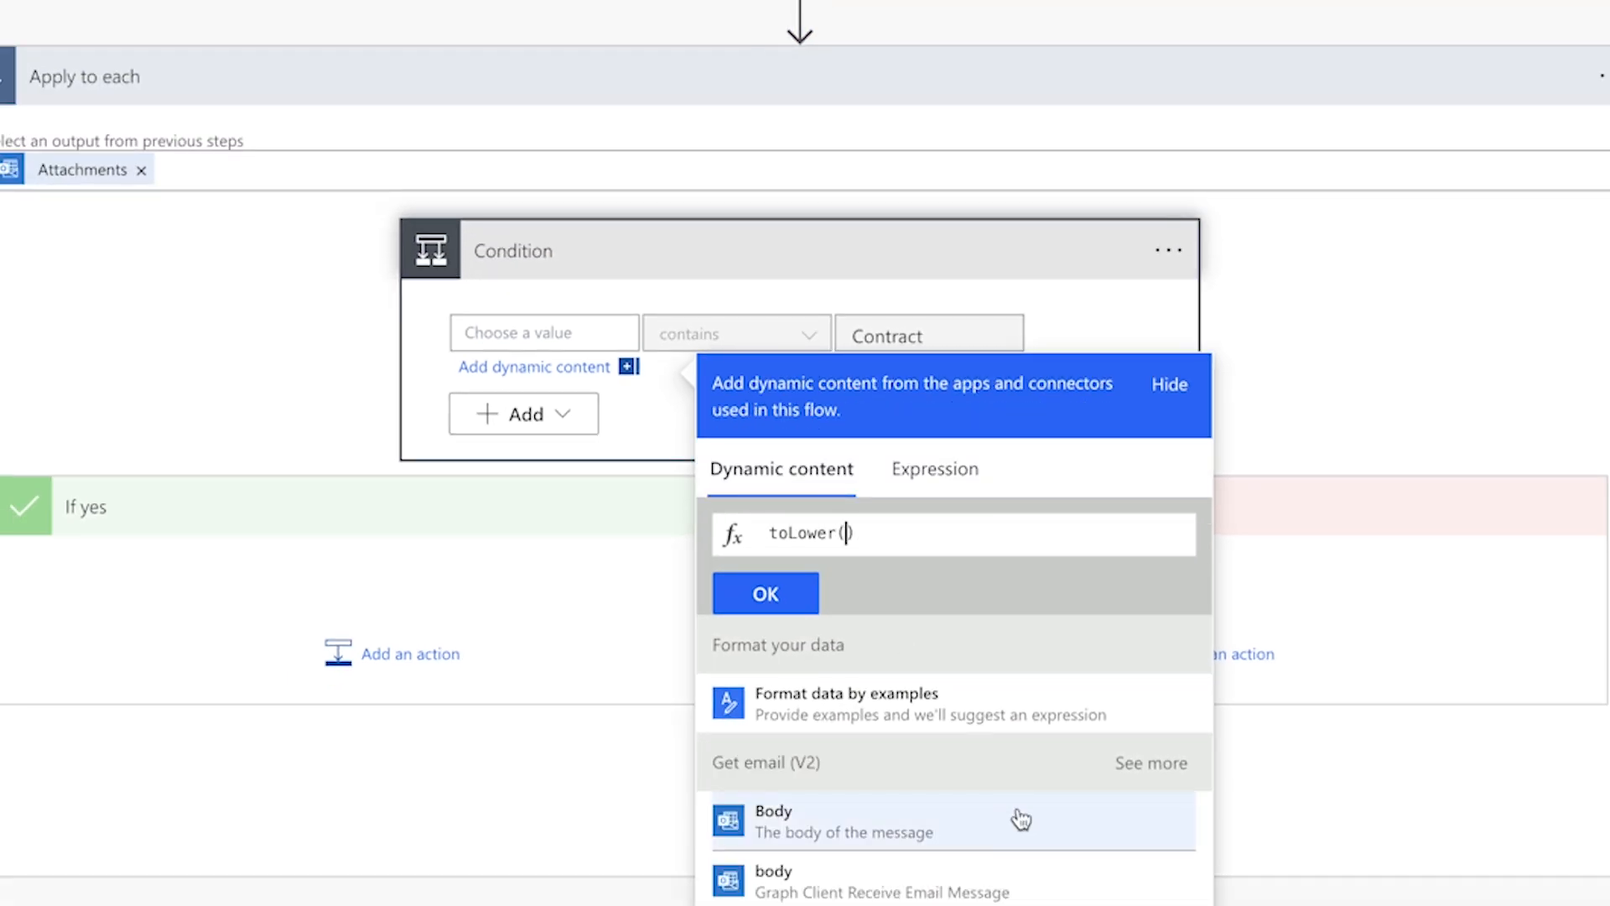
pyautogui.scroll(-3, 1018, 819)
pyautogui.scroll(1, 1021, 820)
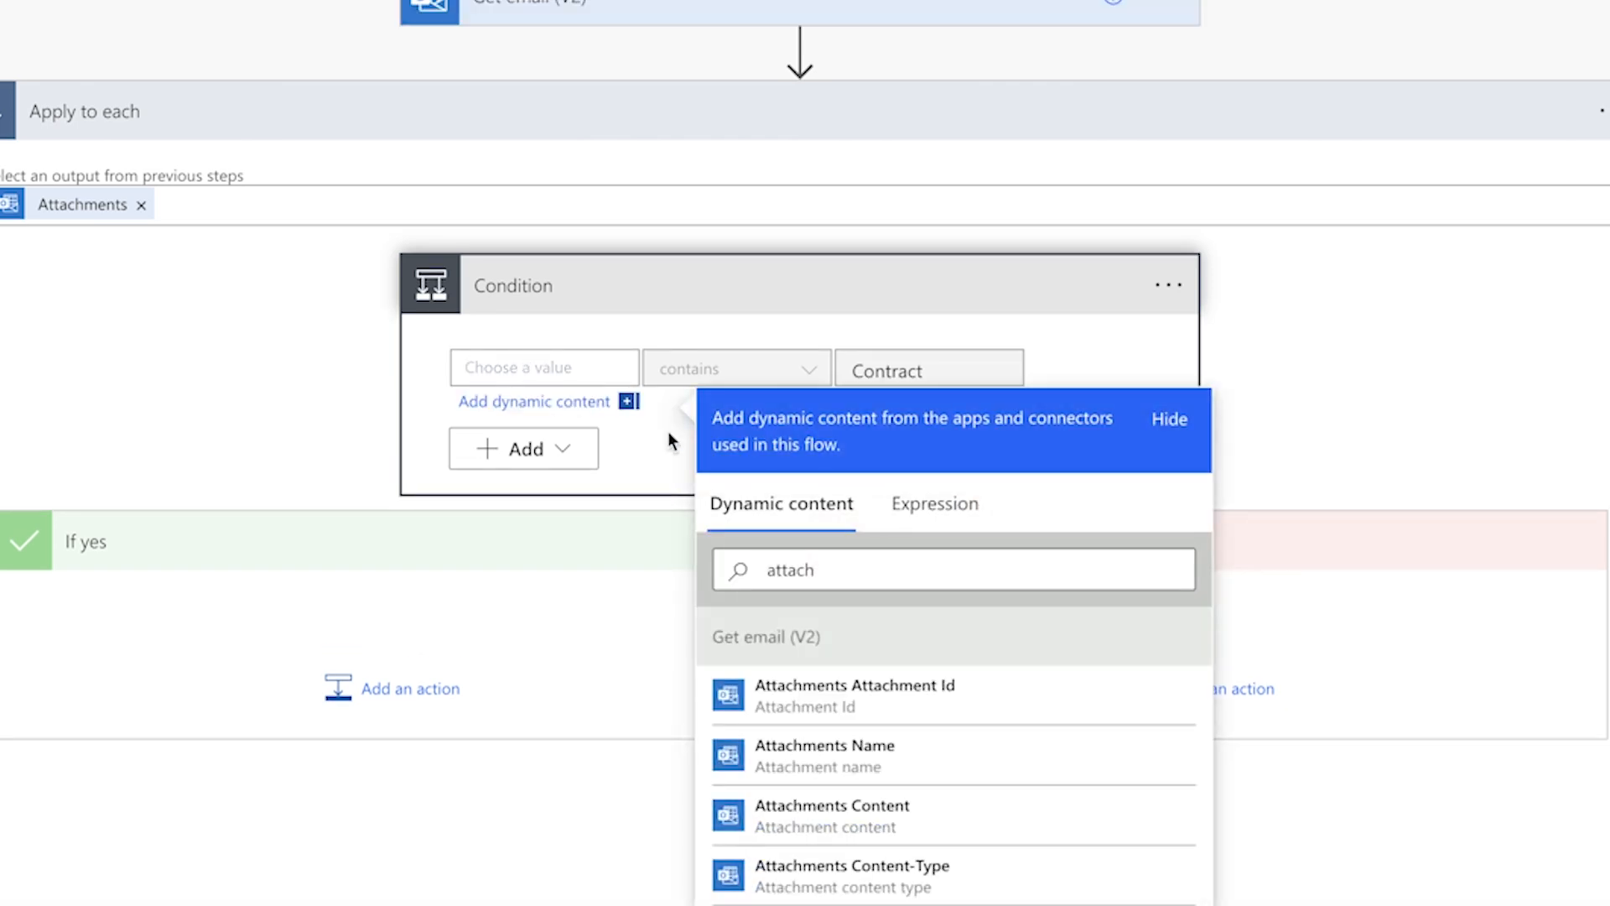
# Insert Attachments Name as the condition's first value and inspect the expression behind it
pyautogui.click(920, 749)
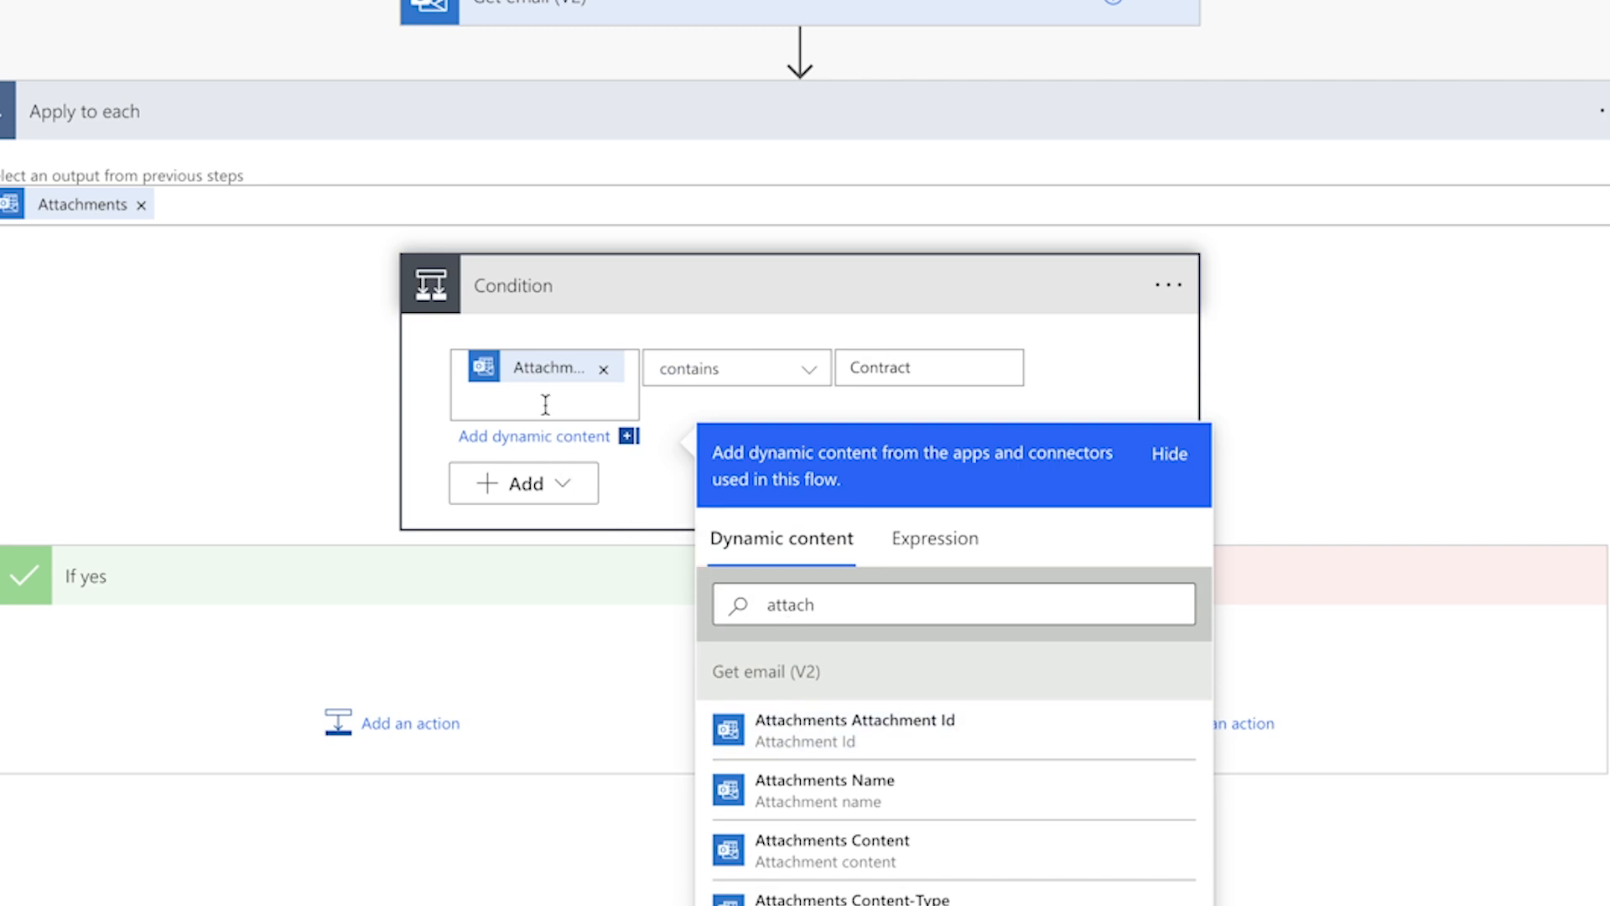
pyautogui.moveTo(569, 382)
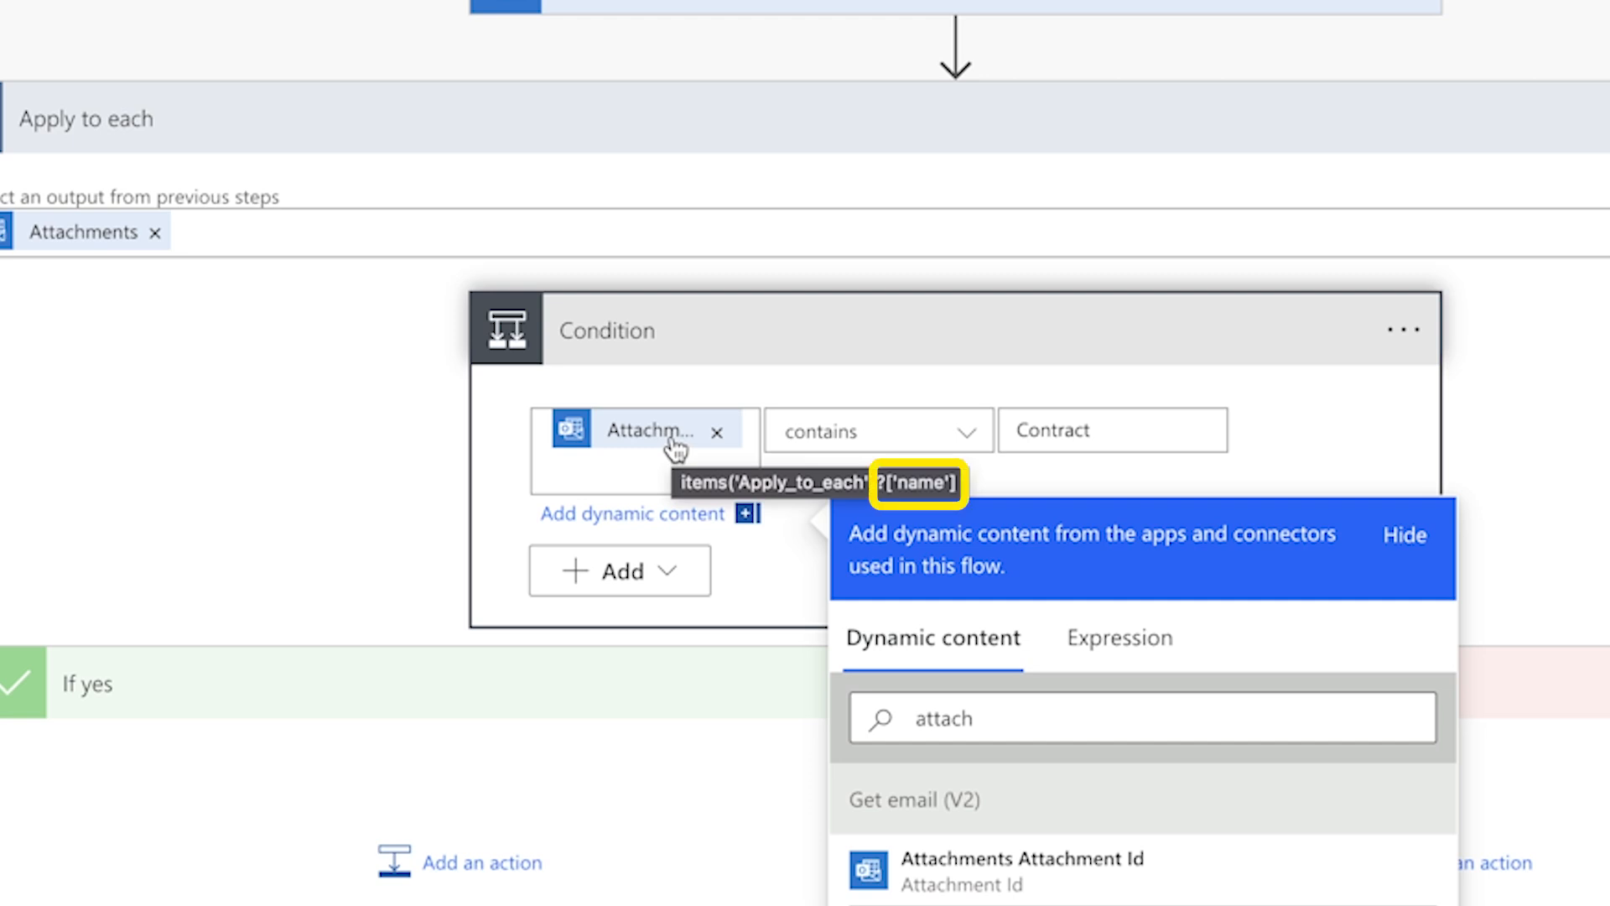
# Replace the condition's first value with the expression toLower(item()?['name']) and set its comparison value to lowercase contract
pyautogui.click(716, 432)
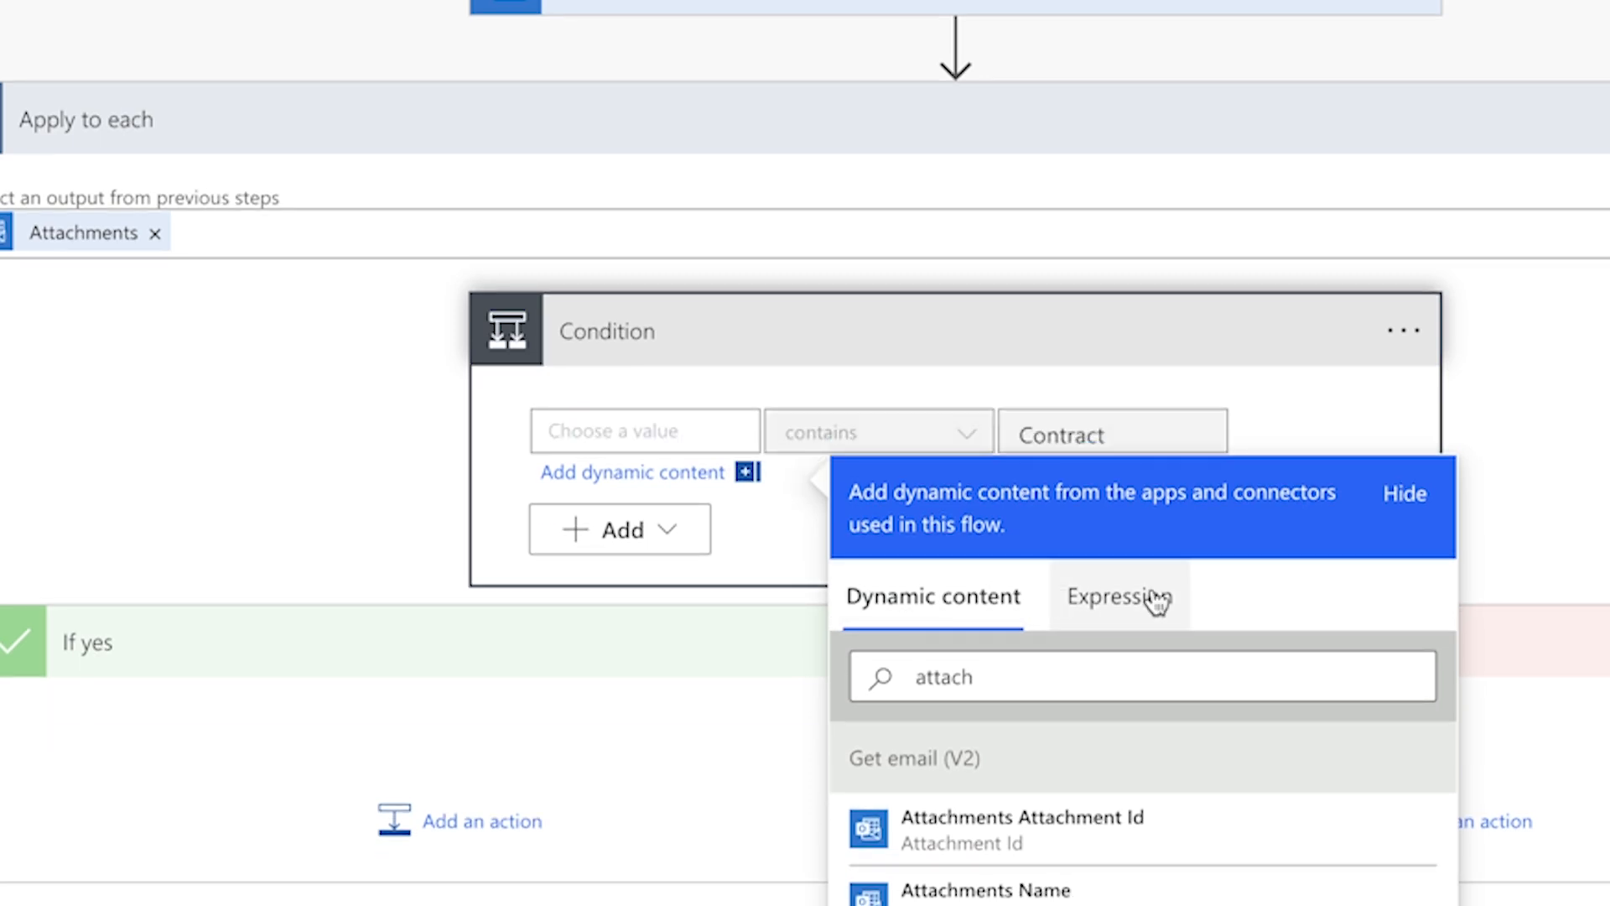
pyautogui.click(1156, 603)
pyautogui.write('toL')
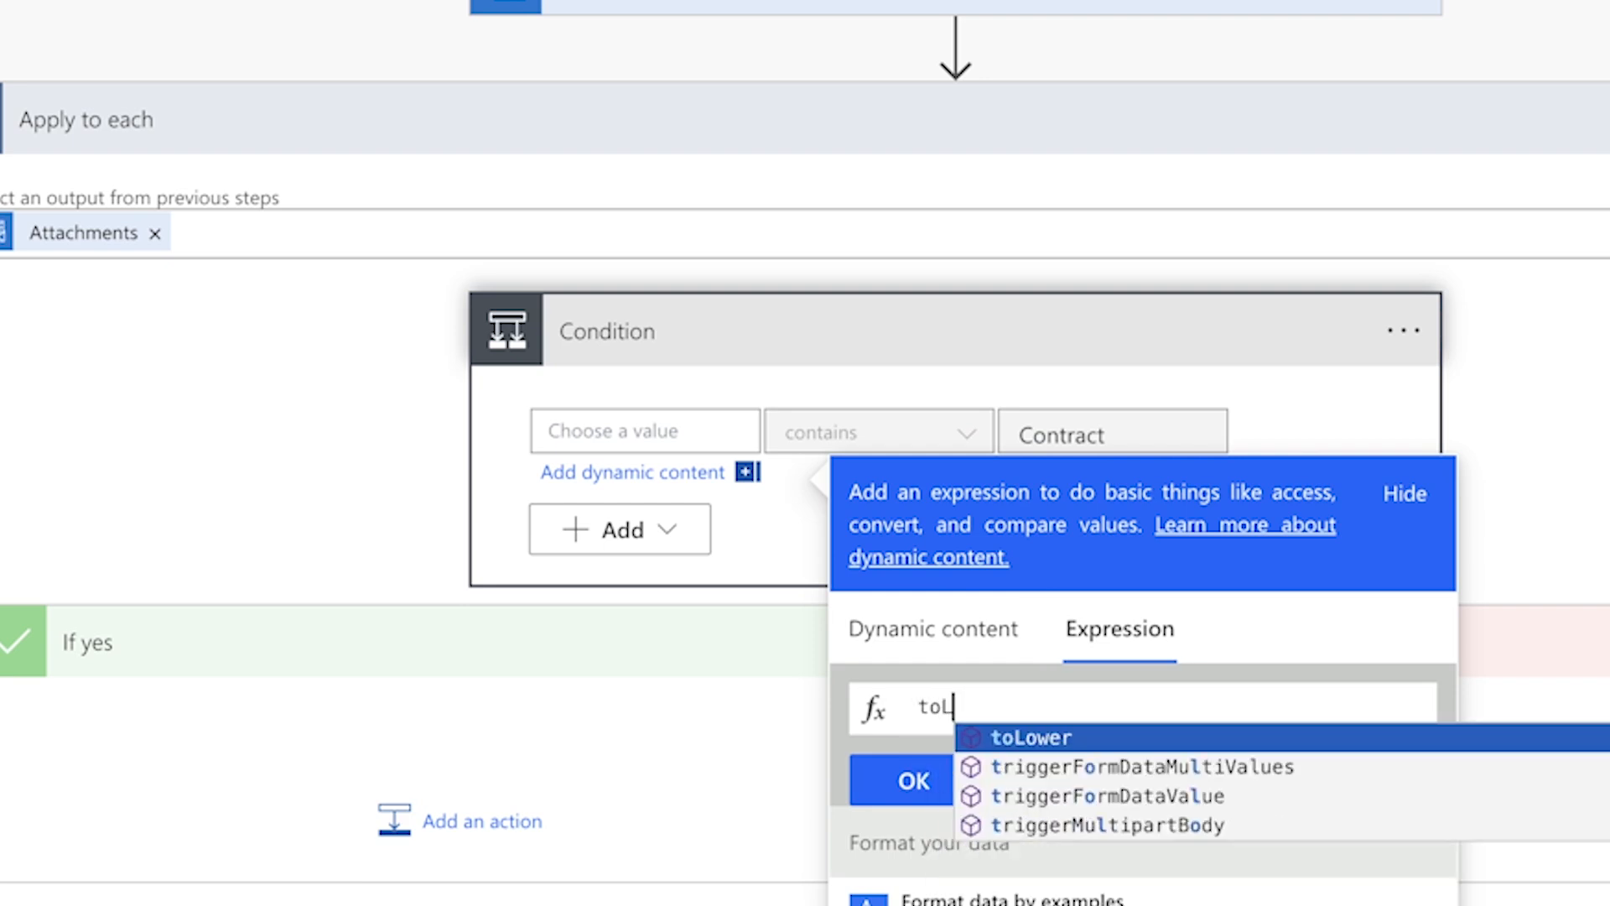
pyautogui.press('Return')
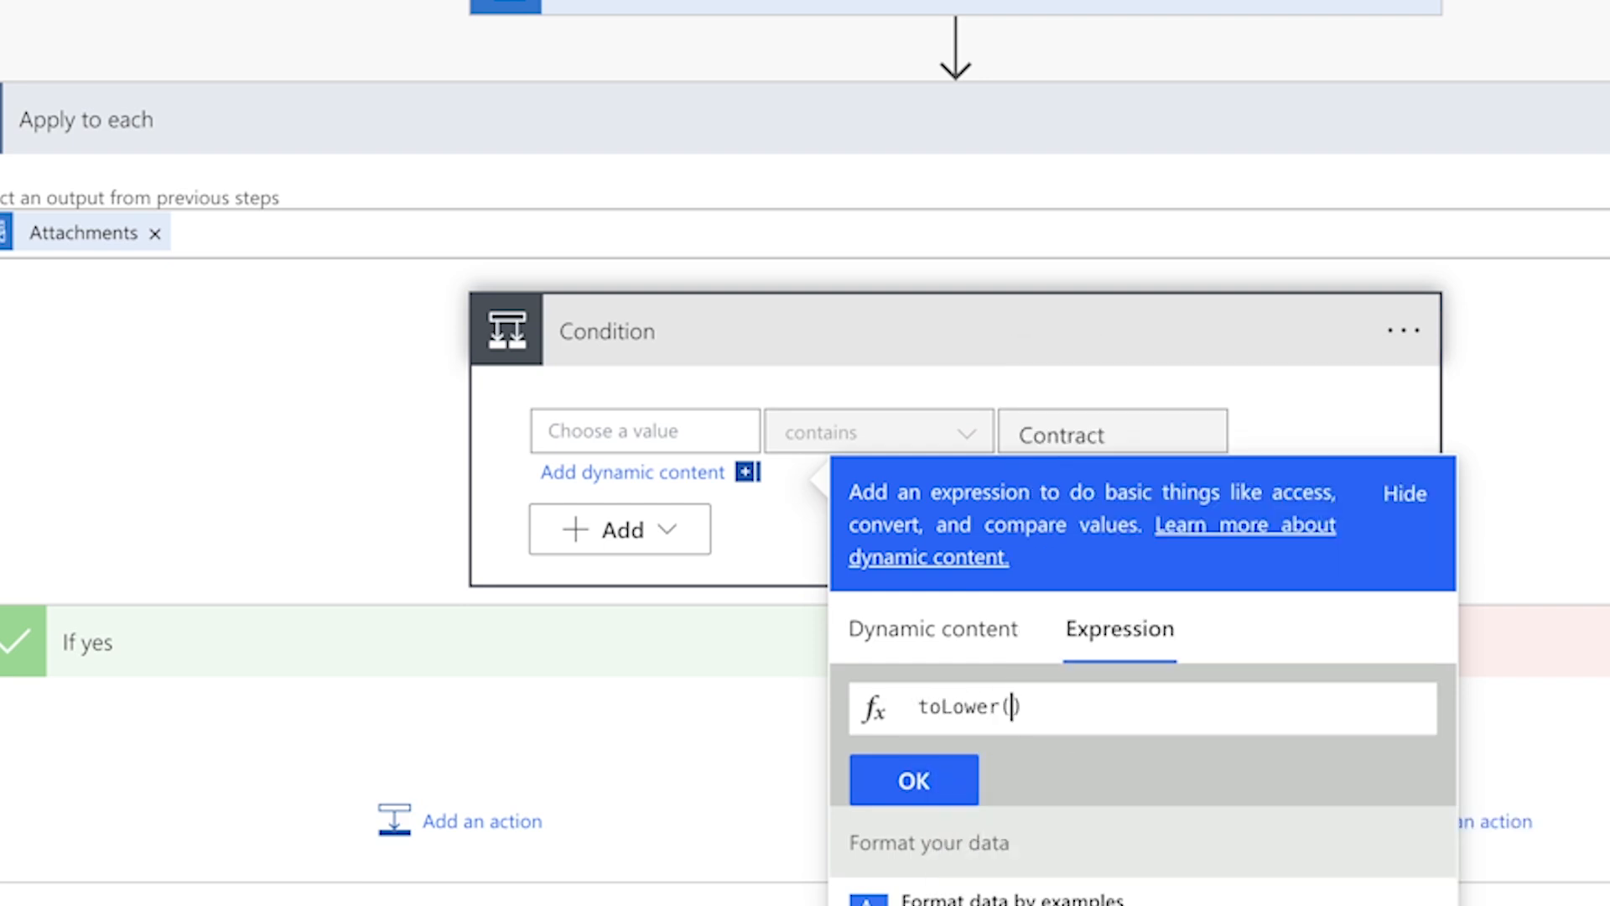
pyautogui.write('item()')
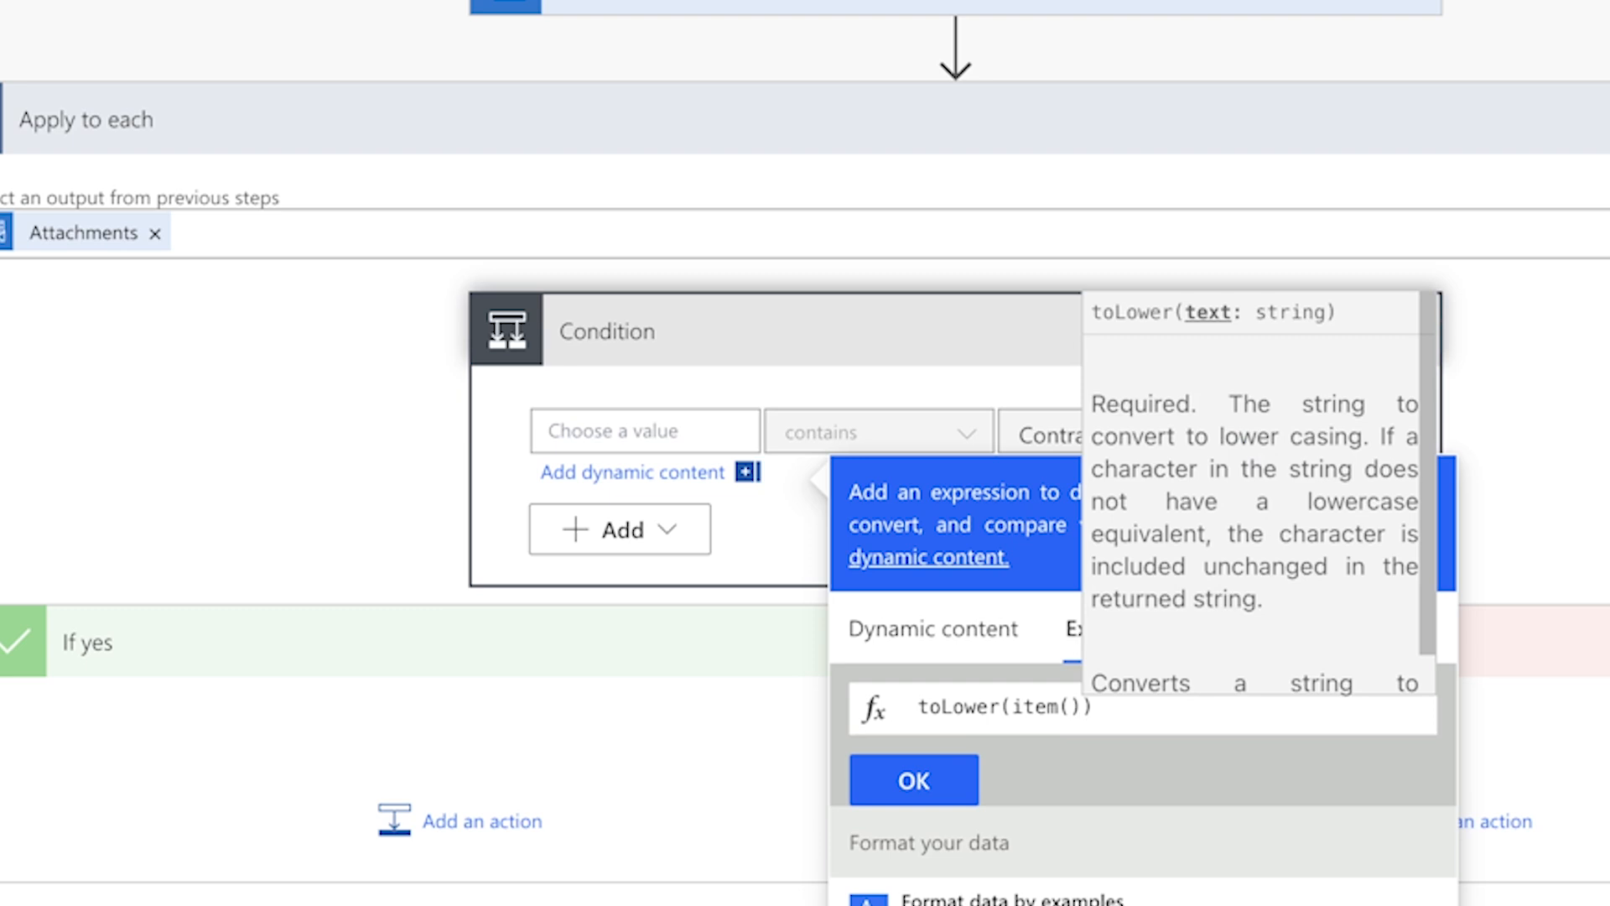
pyautogui.write("?['")
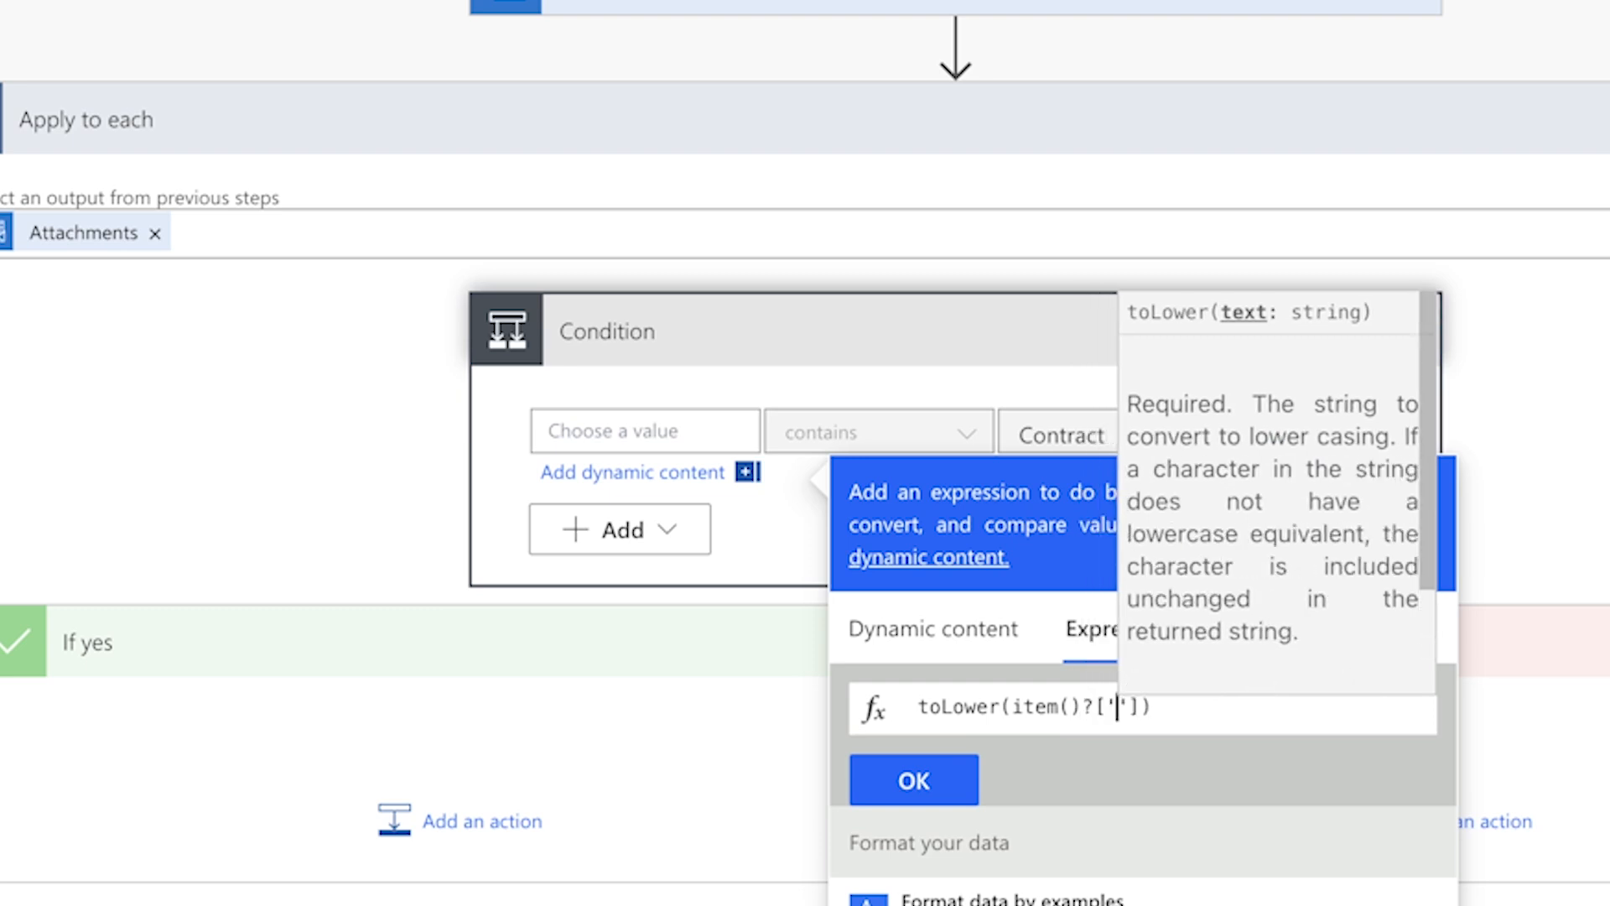
pyautogui.press('Escape')
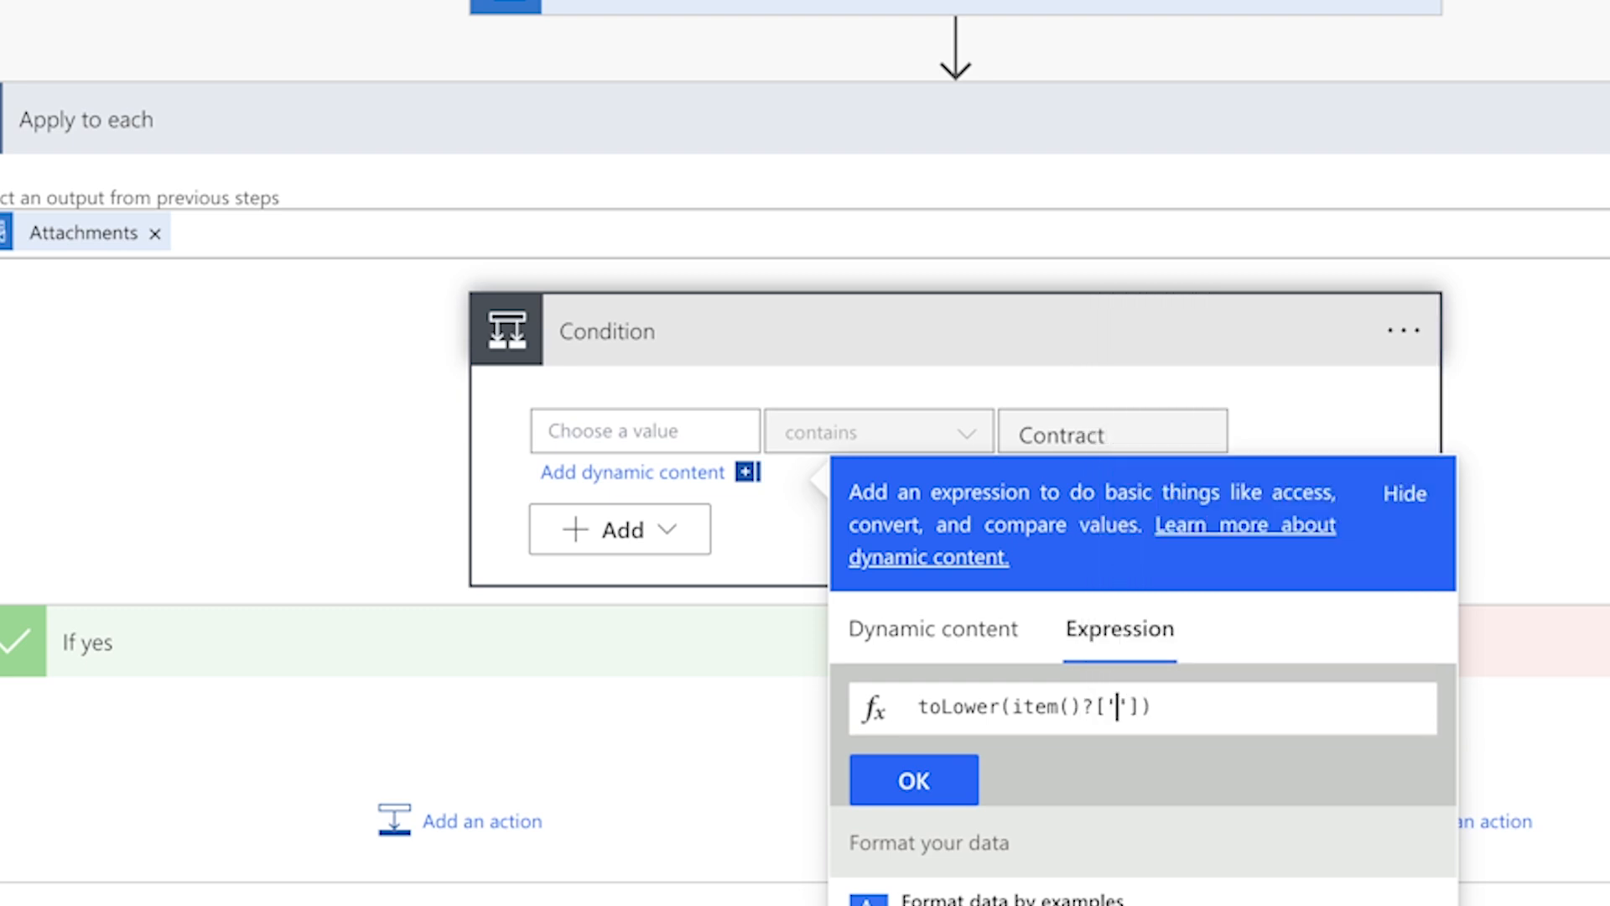
pyautogui.write('name')
pyautogui.click(970, 785)
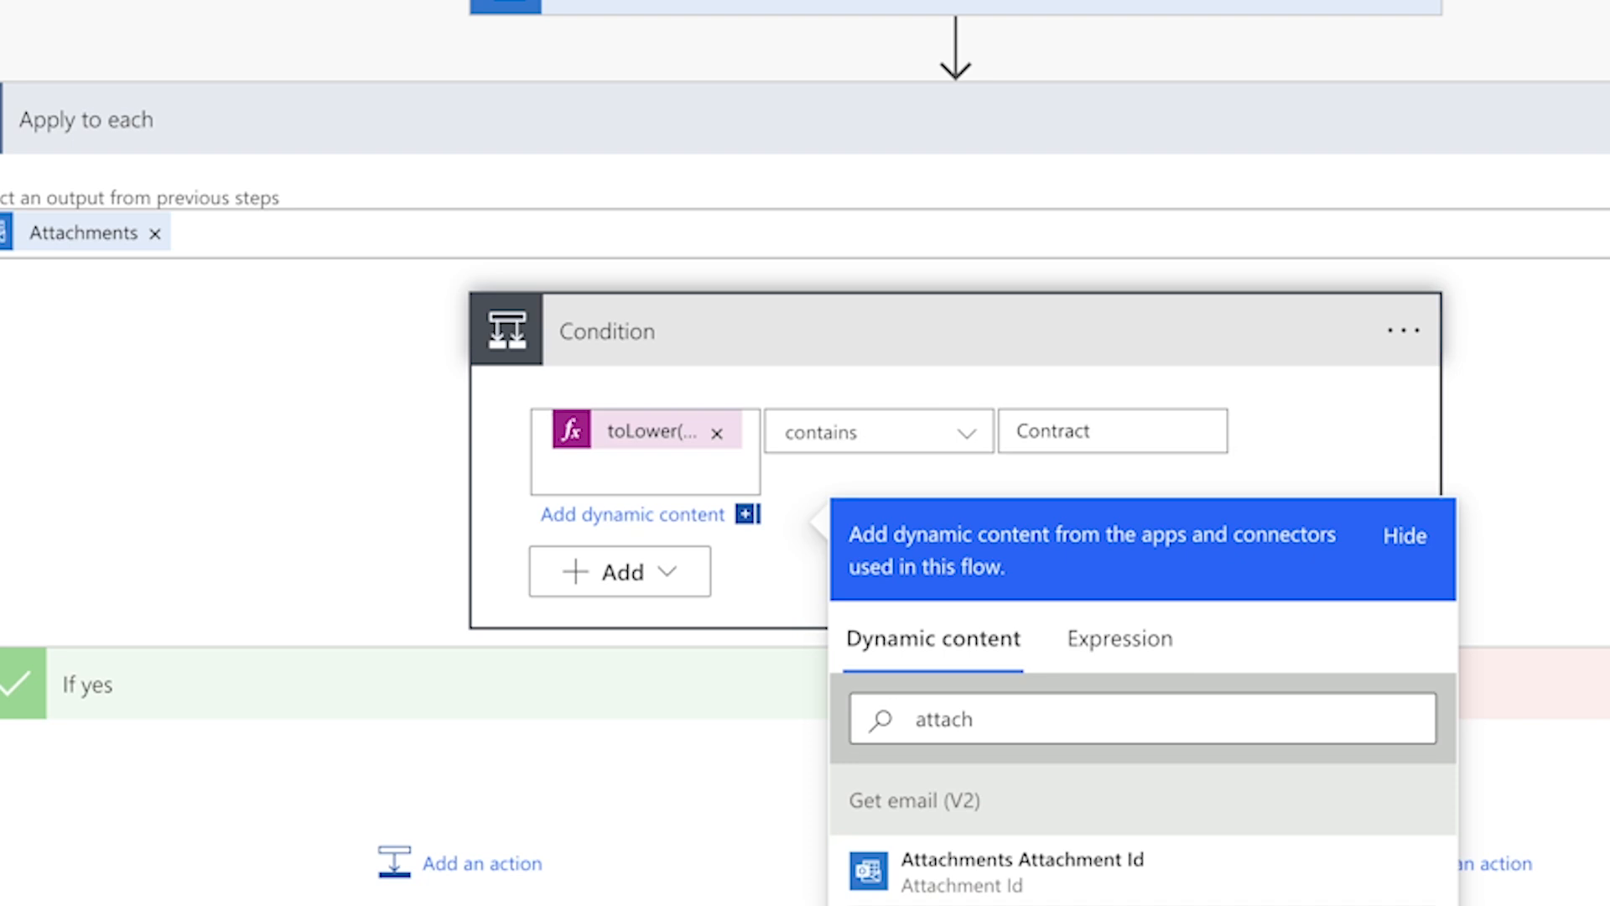
pyautogui.click(1022, 426)
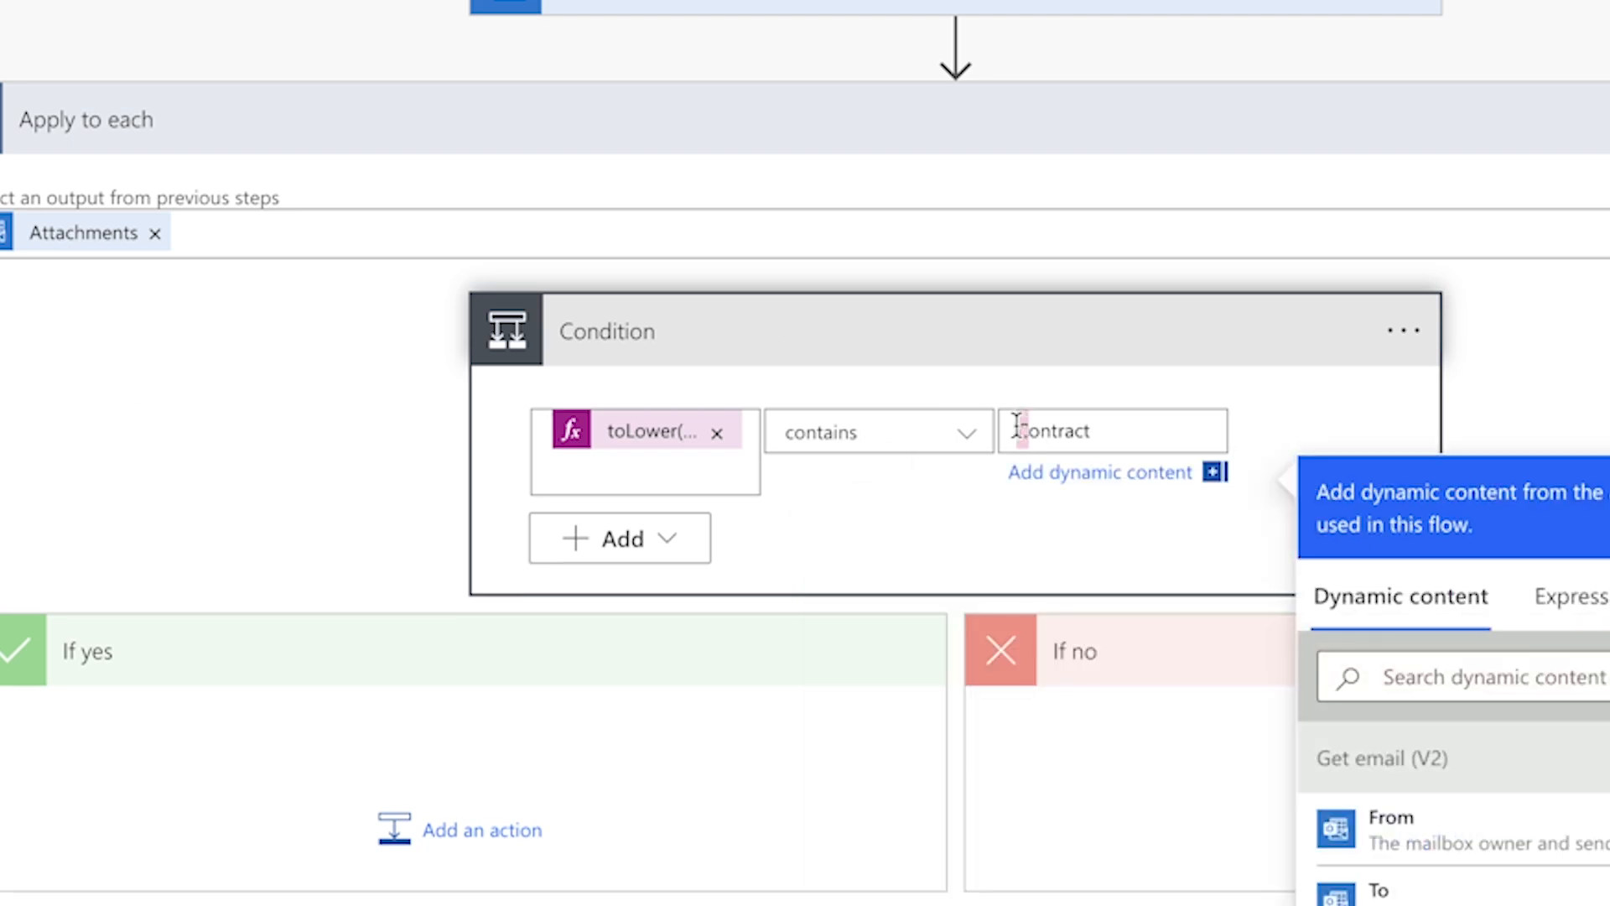
pyautogui.write('c')
# Save and manually test the flow, and inspect the Condition run result inside Apply to each
pyautogui.click(1297, 107)
pyautogui.click(1160, 142)
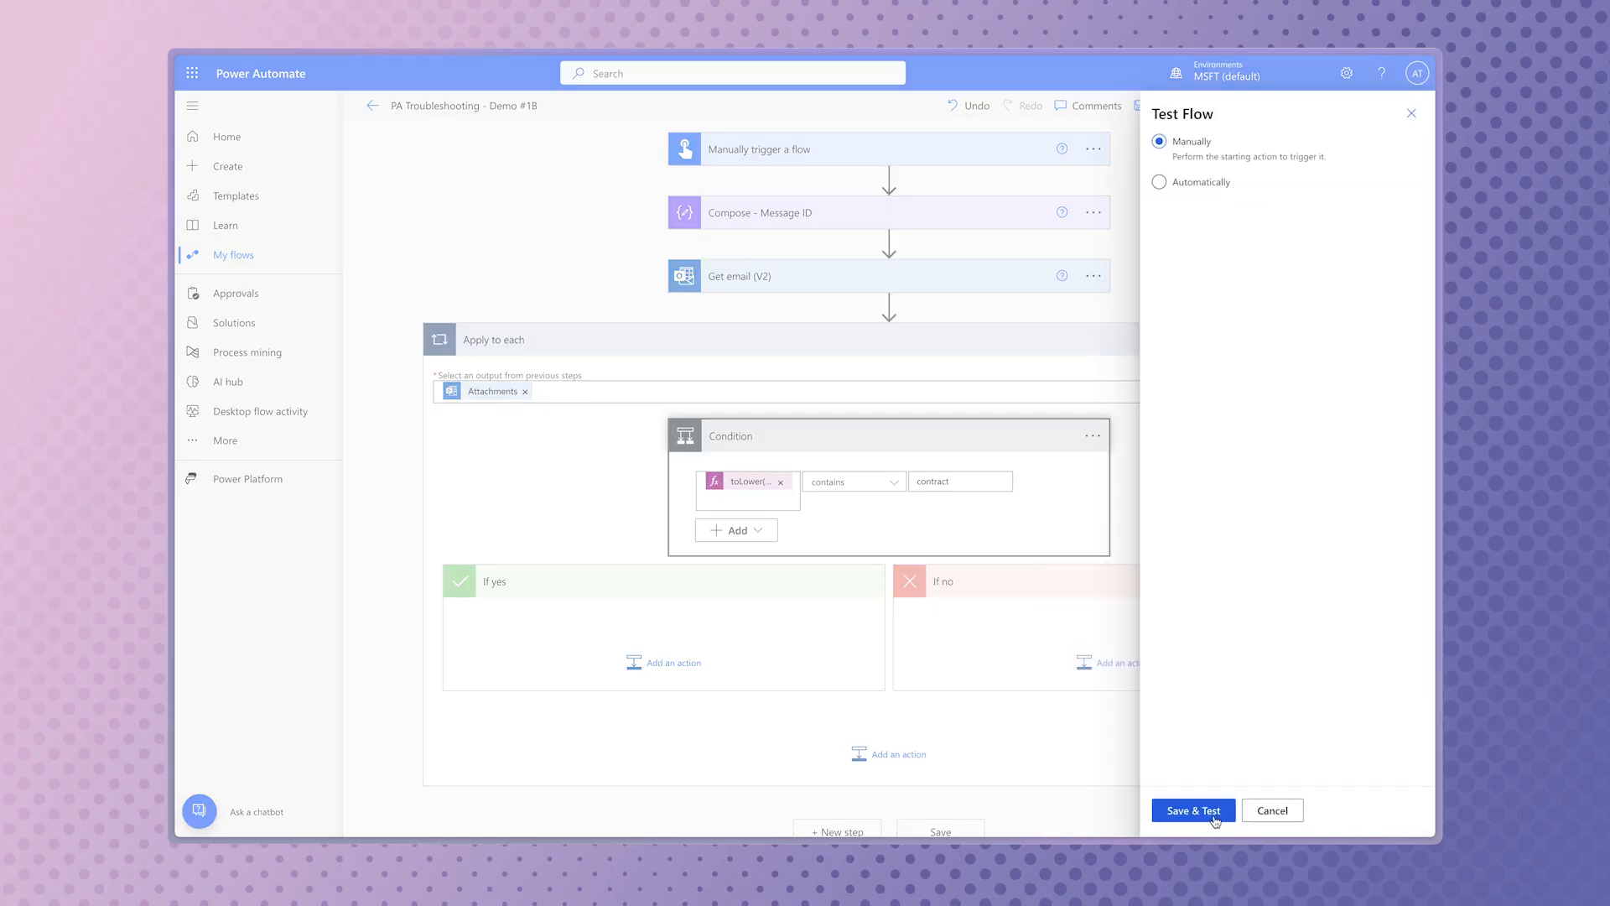
pyautogui.click(1213, 812)
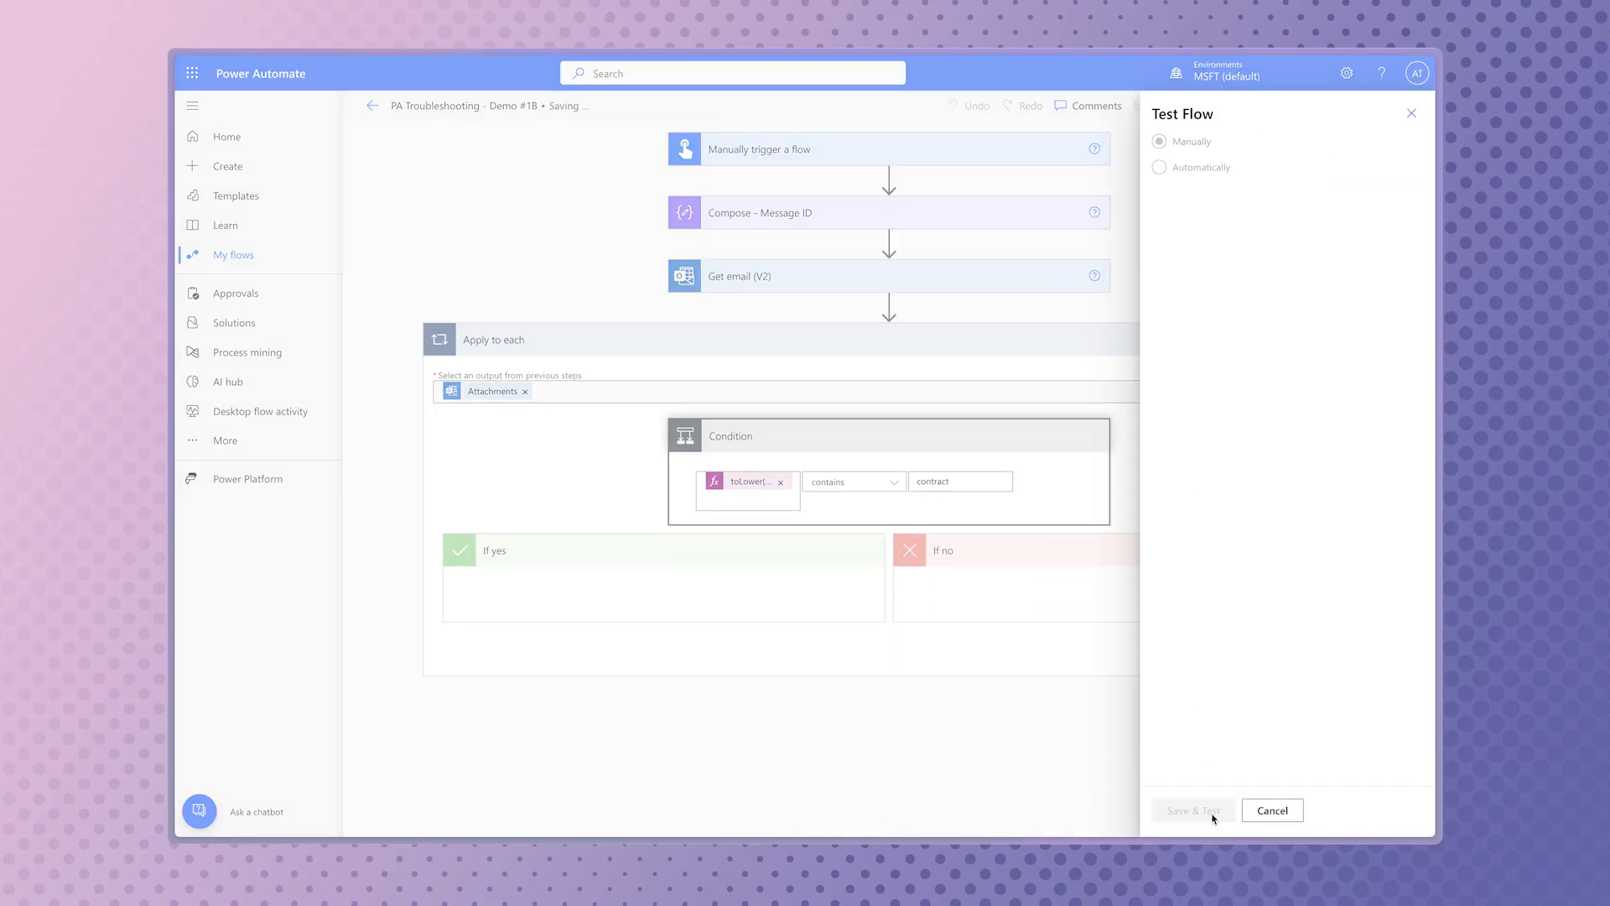
pyautogui.click(947, 376)
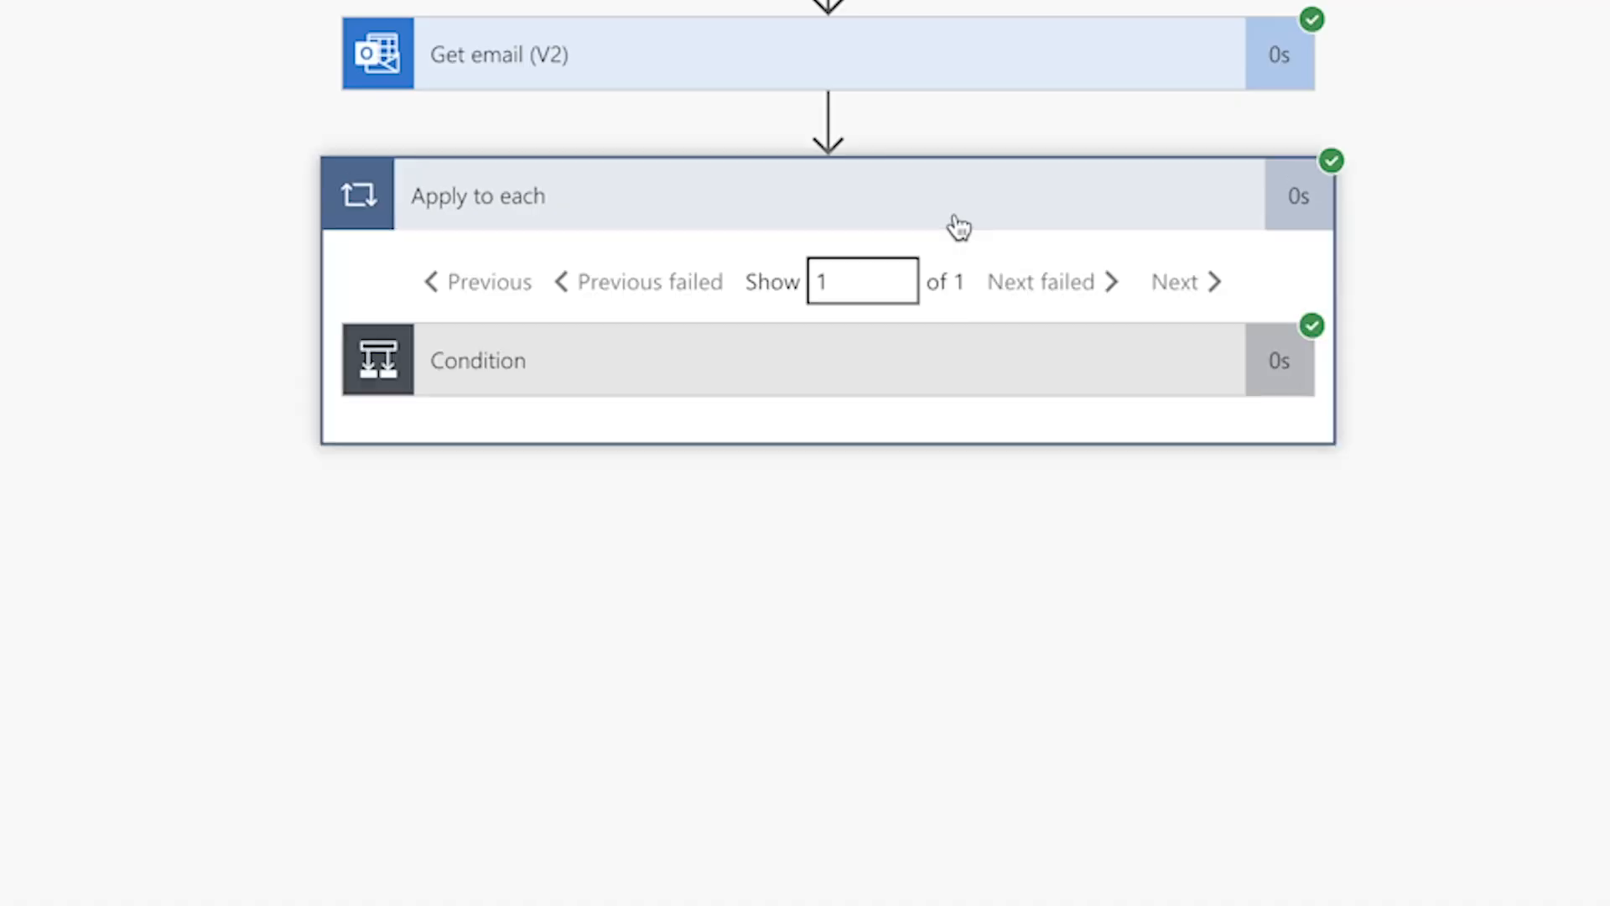
pyautogui.click(970, 450)
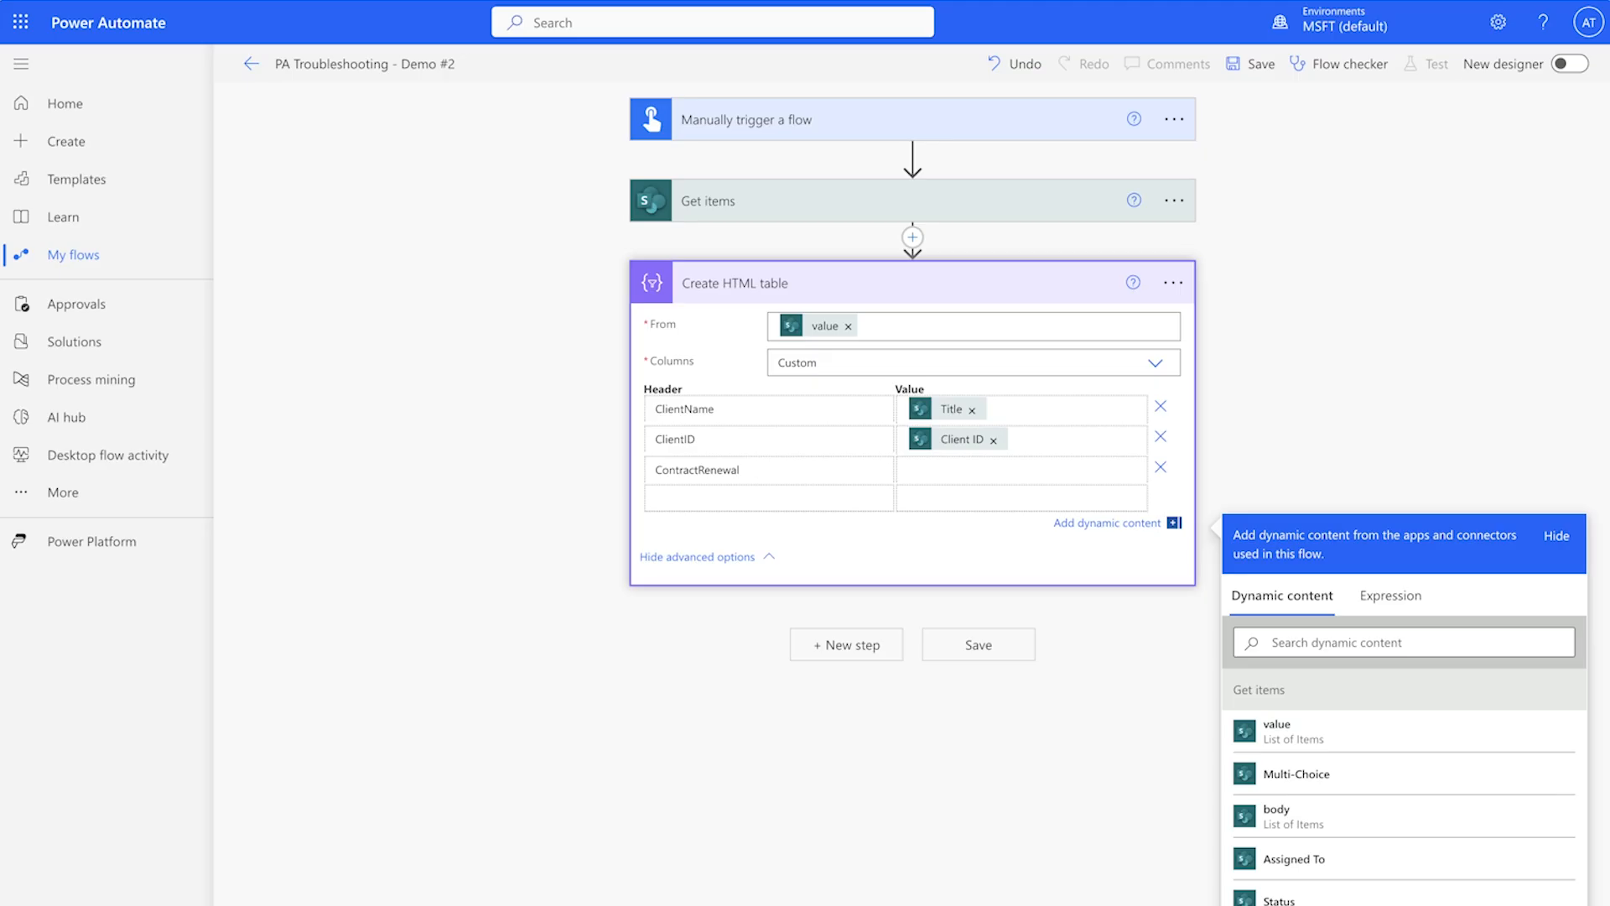
# Try to build a formatDateTime() expression for the ContractRenewal column of the HTML table using dynamic content
pyautogui.click(1367, 605)
pyautogui.write('for')
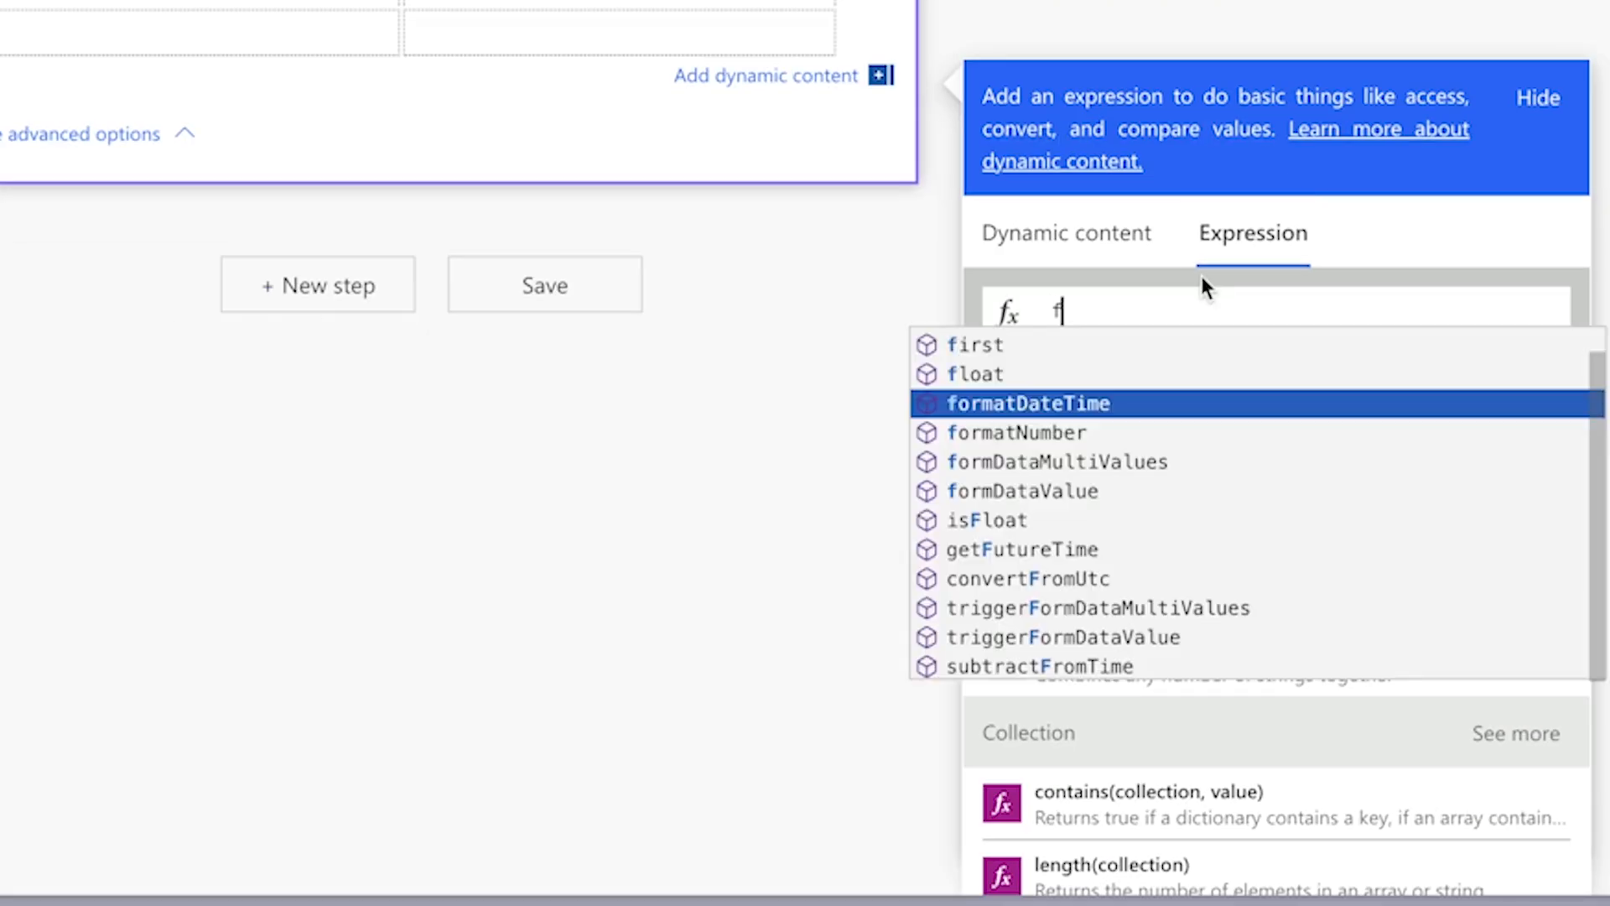
pyautogui.press('Return')
pyautogui.write('(')
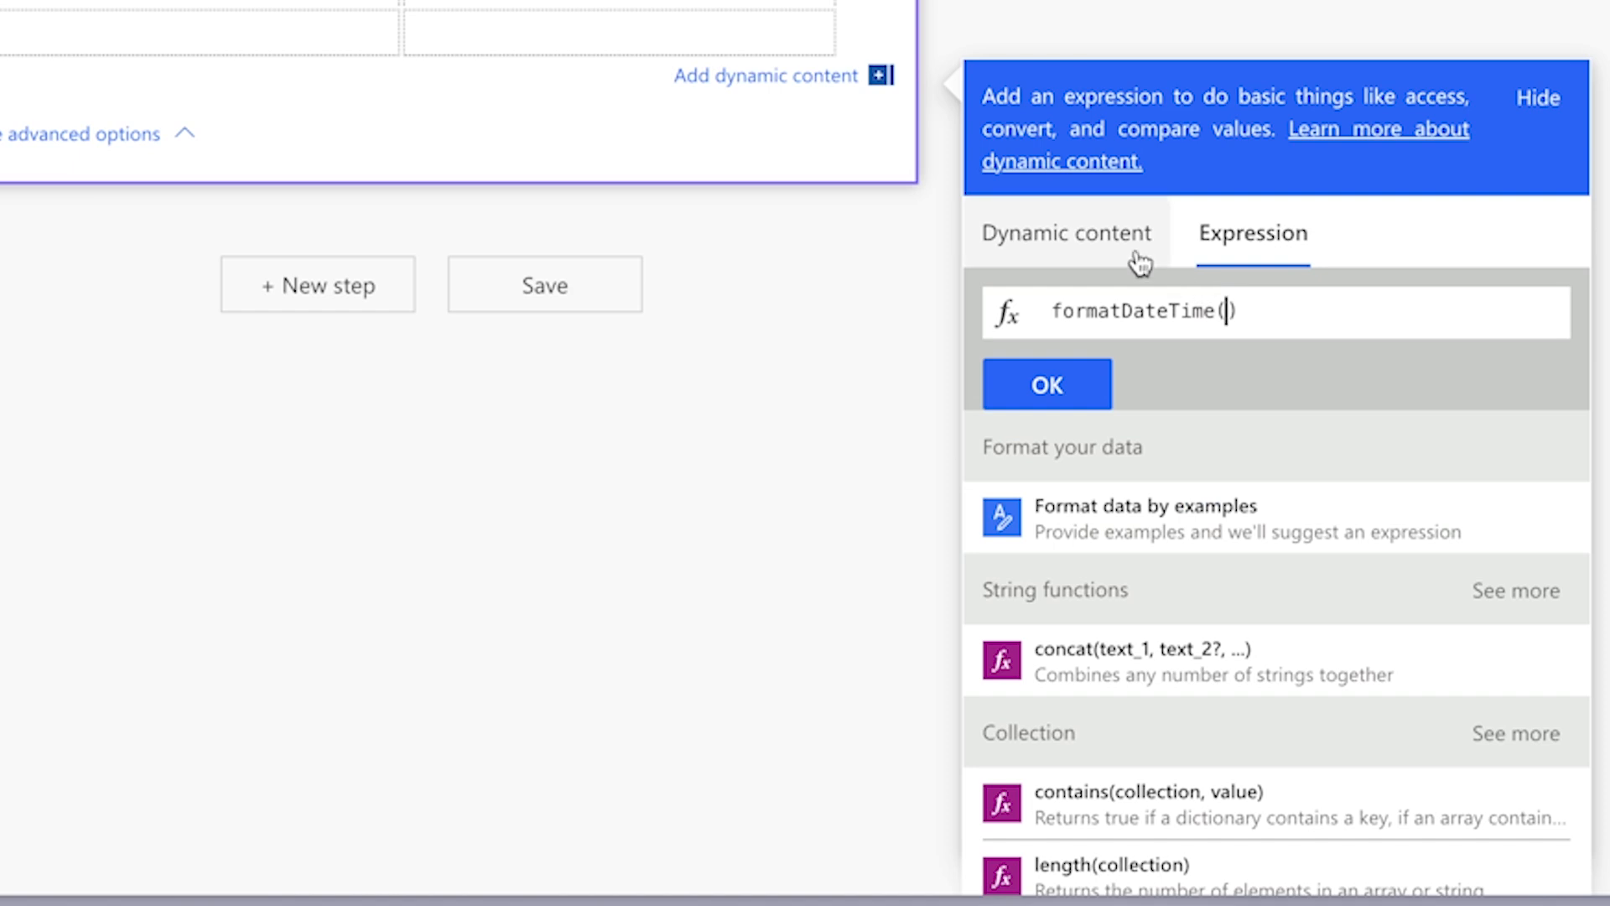
pyautogui.click(1109, 243)
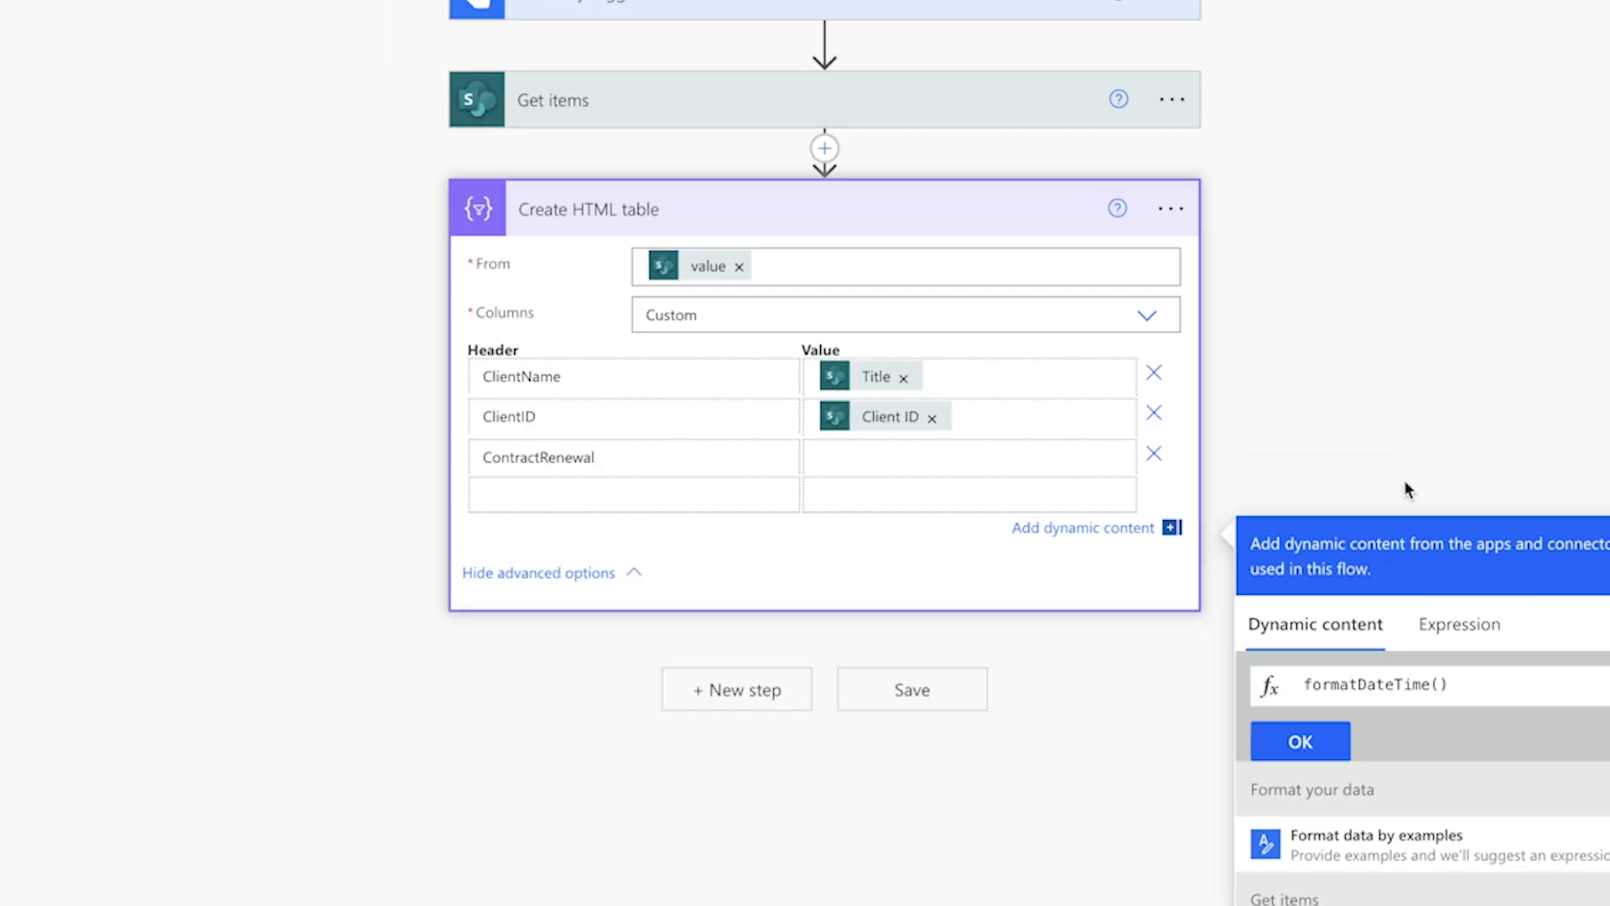
# Insert the Contract Renewal dynamic content from Get items as the ContractRenewal column's value
pyautogui.click(1183, 17)
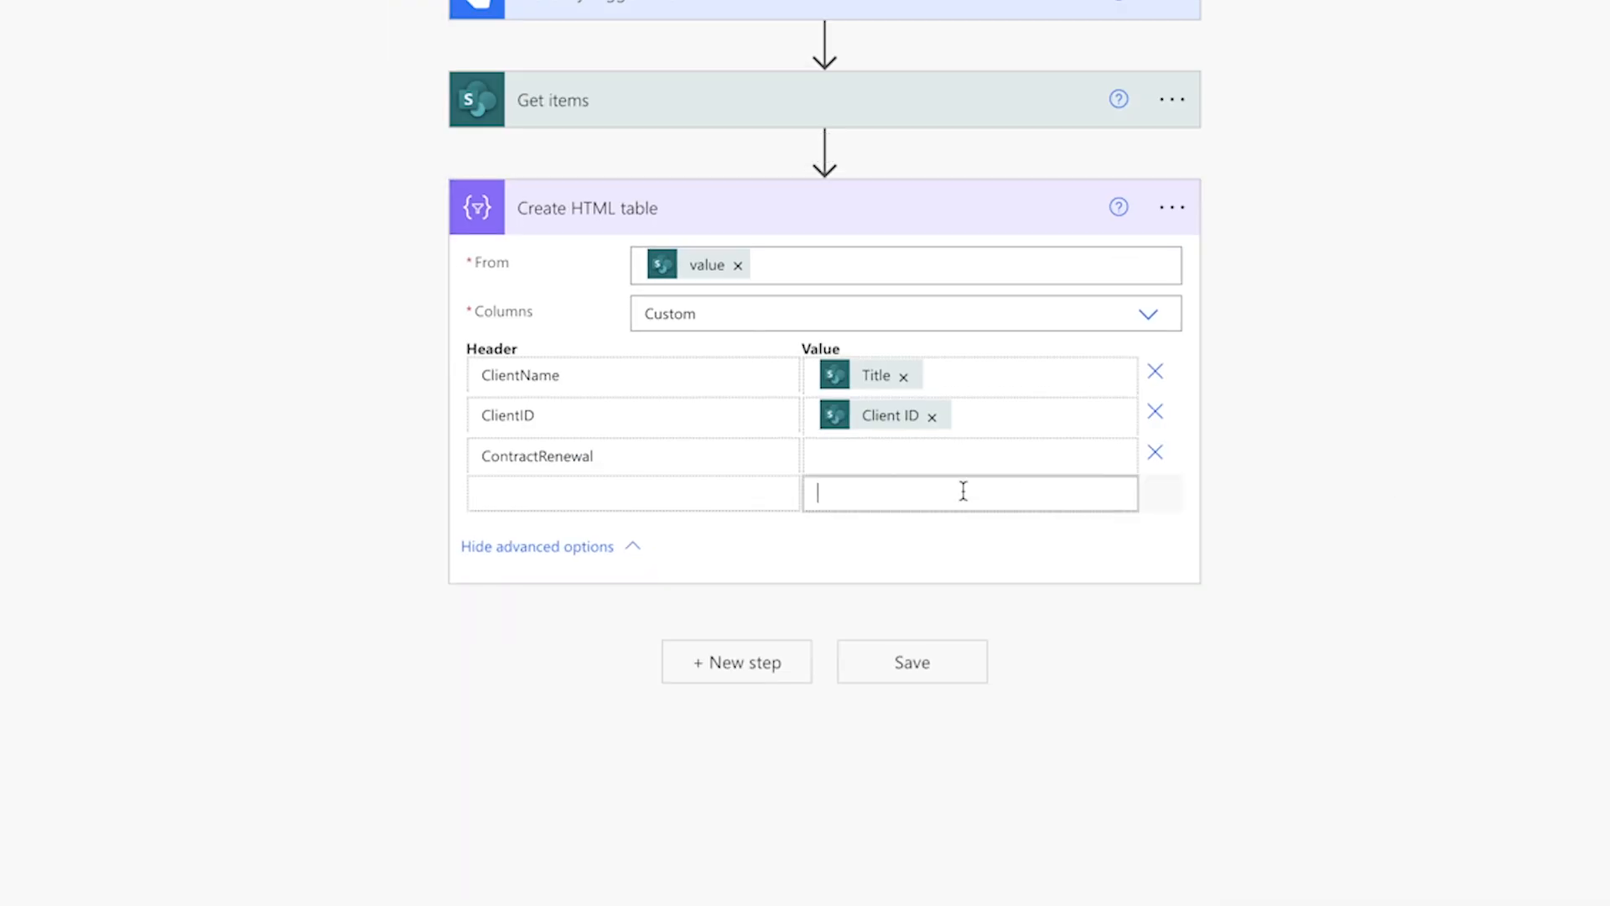
pyautogui.write('contr')
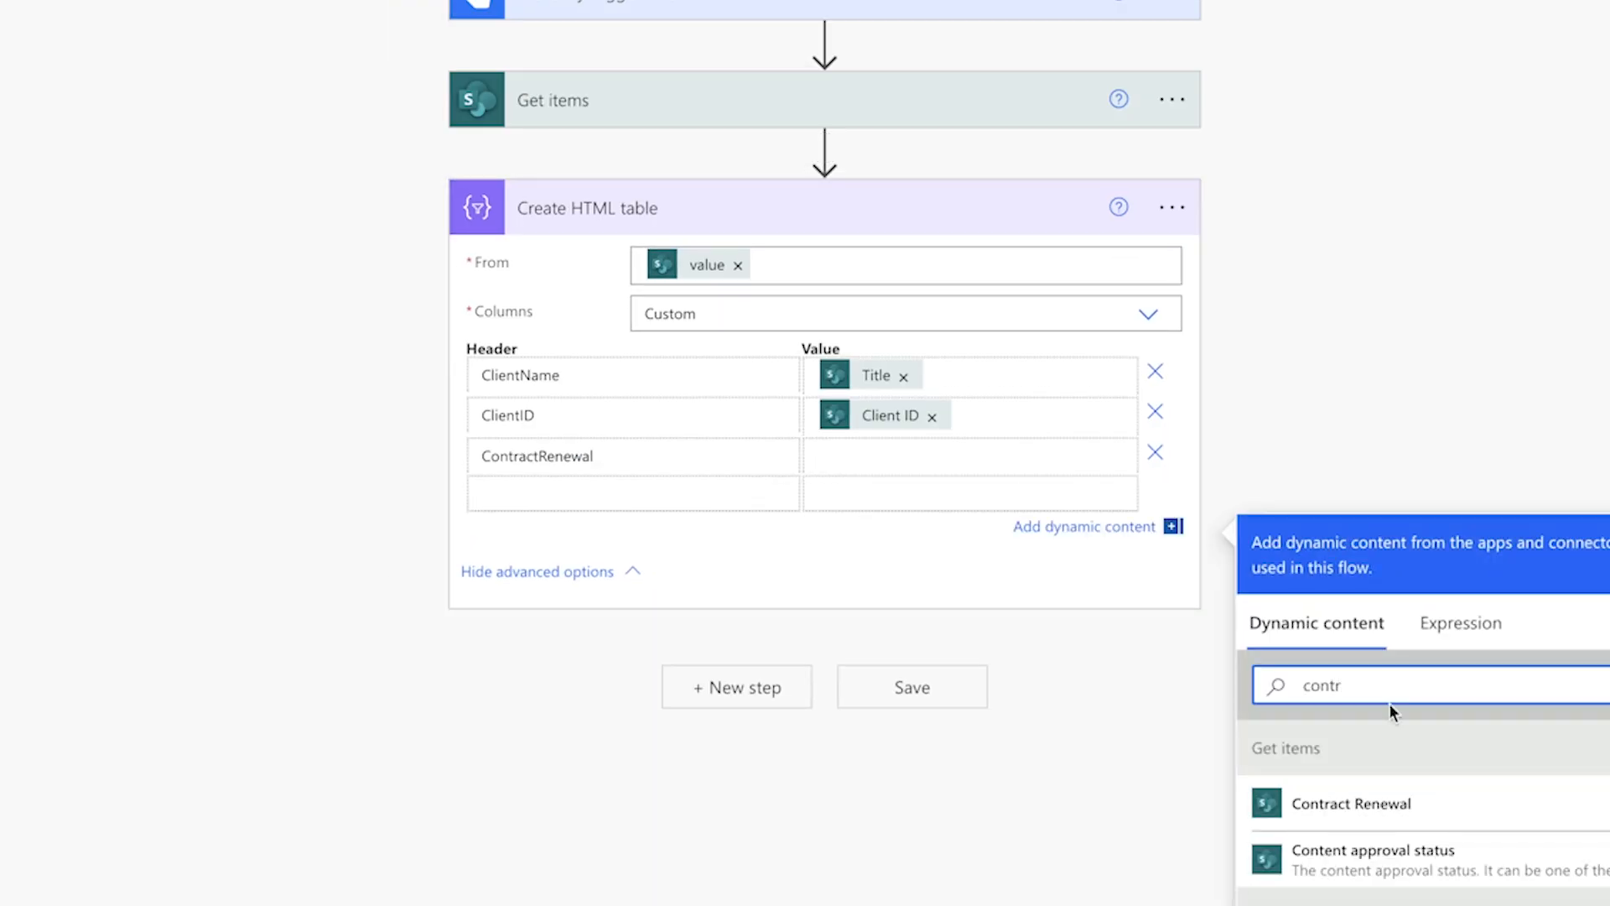
pyautogui.click(1352, 803)
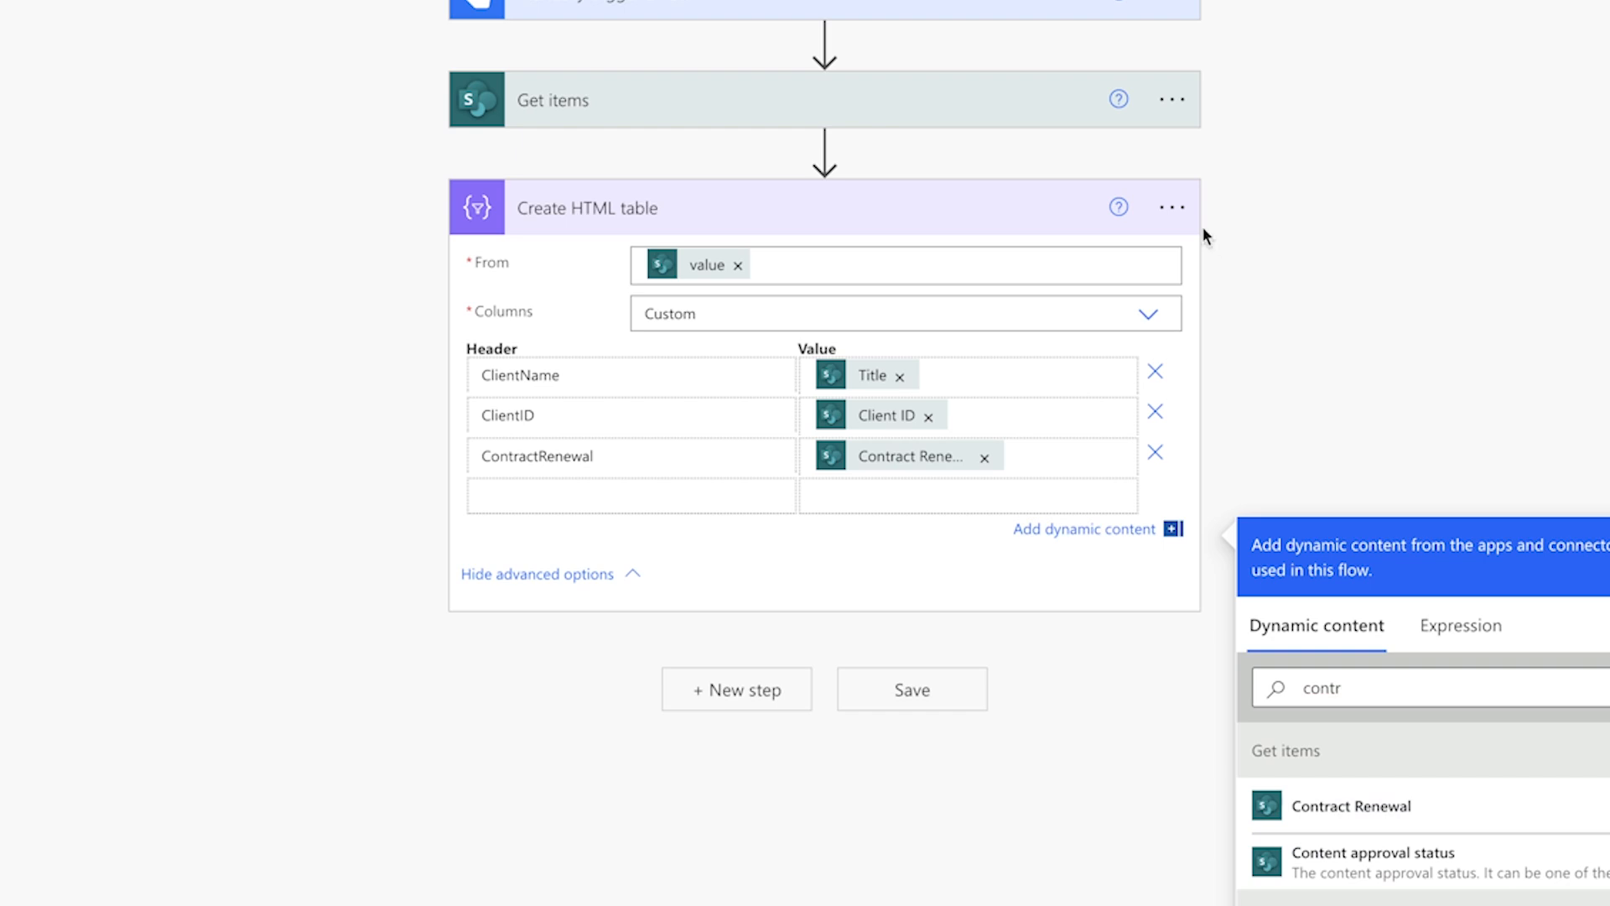
# Copy the reference item()?['ContractRenewal'] from the code view of the Create HTML table action
pyautogui.click(1171, 207)
pyautogui.click(1292, 476)
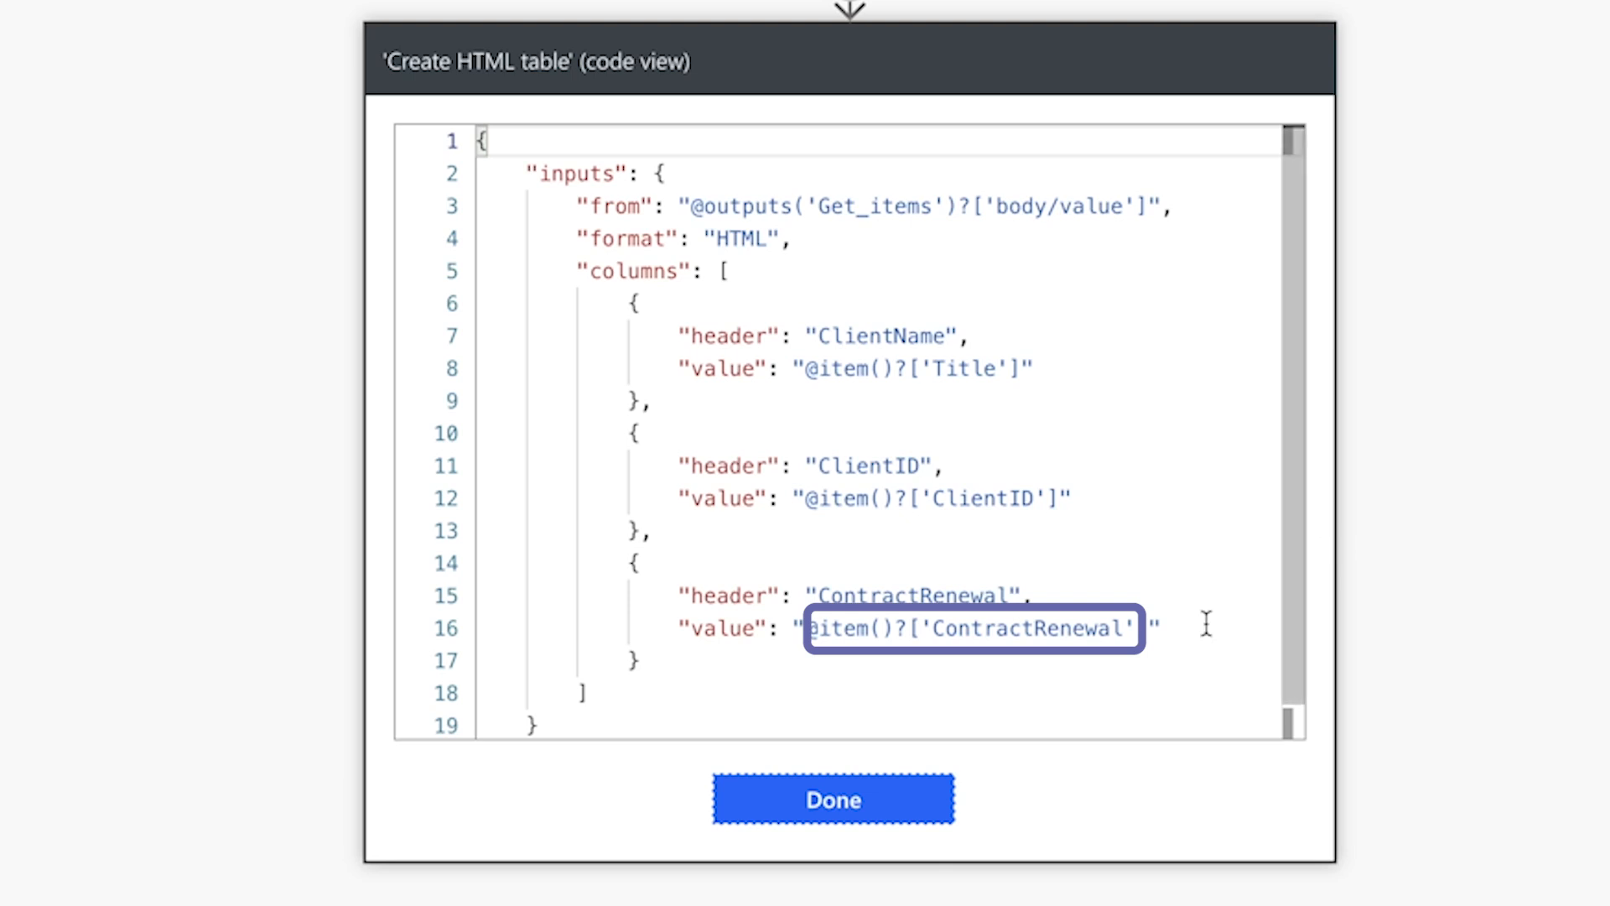
pyautogui.moveTo(1145, 629); pyautogui.dragTo(818, 629)
pyautogui.hotkey('ctrl', 'c')
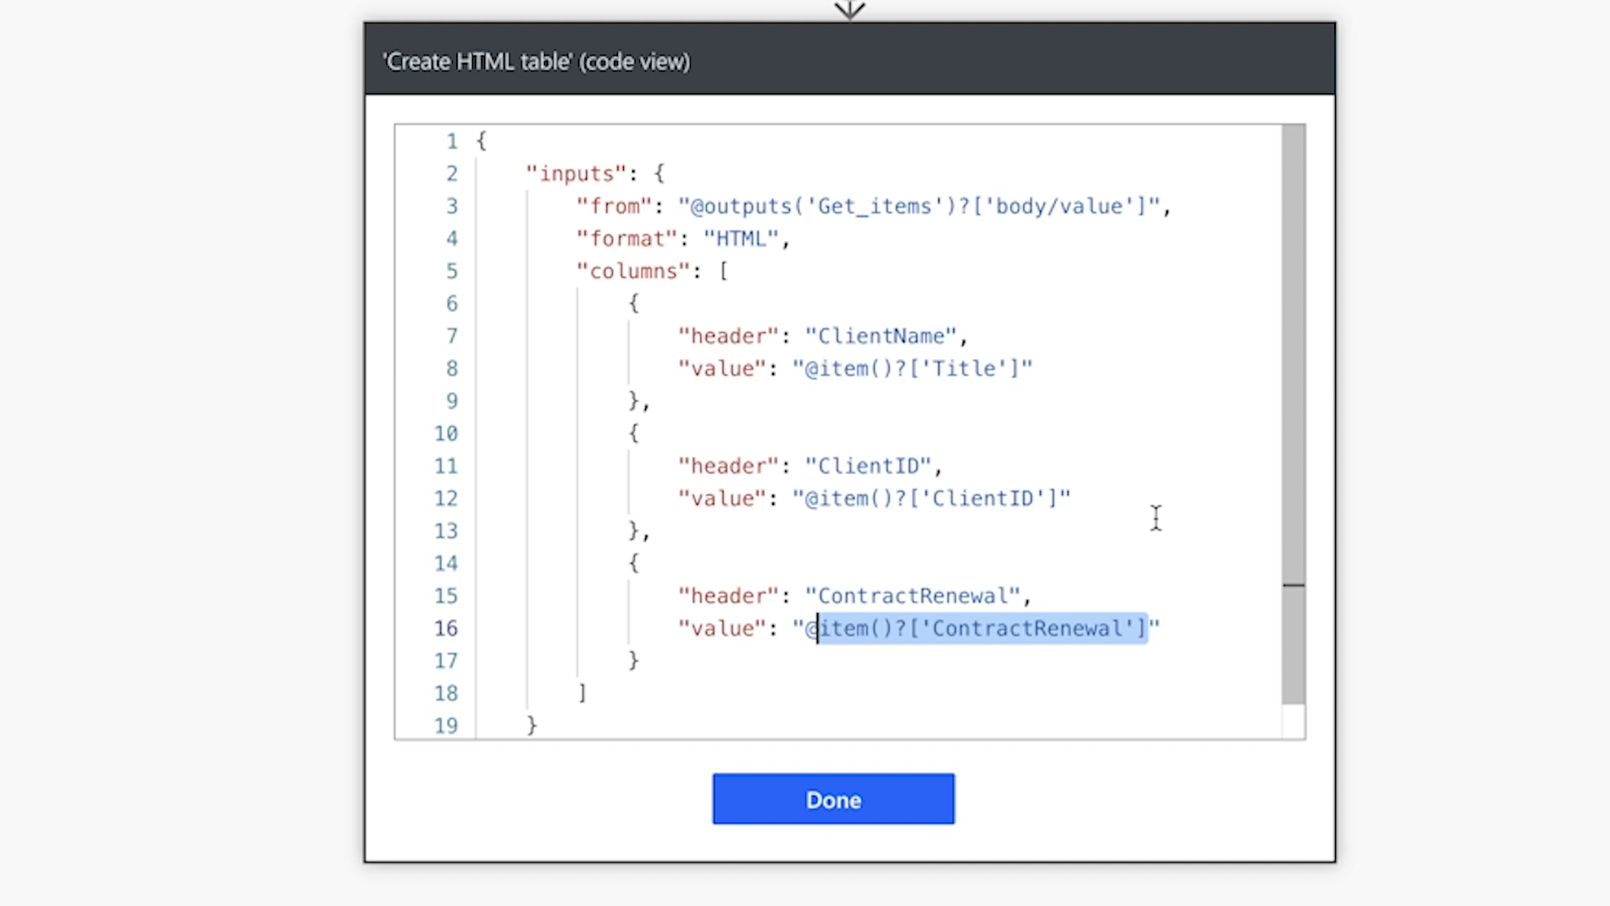
pyautogui.click(928, 791)
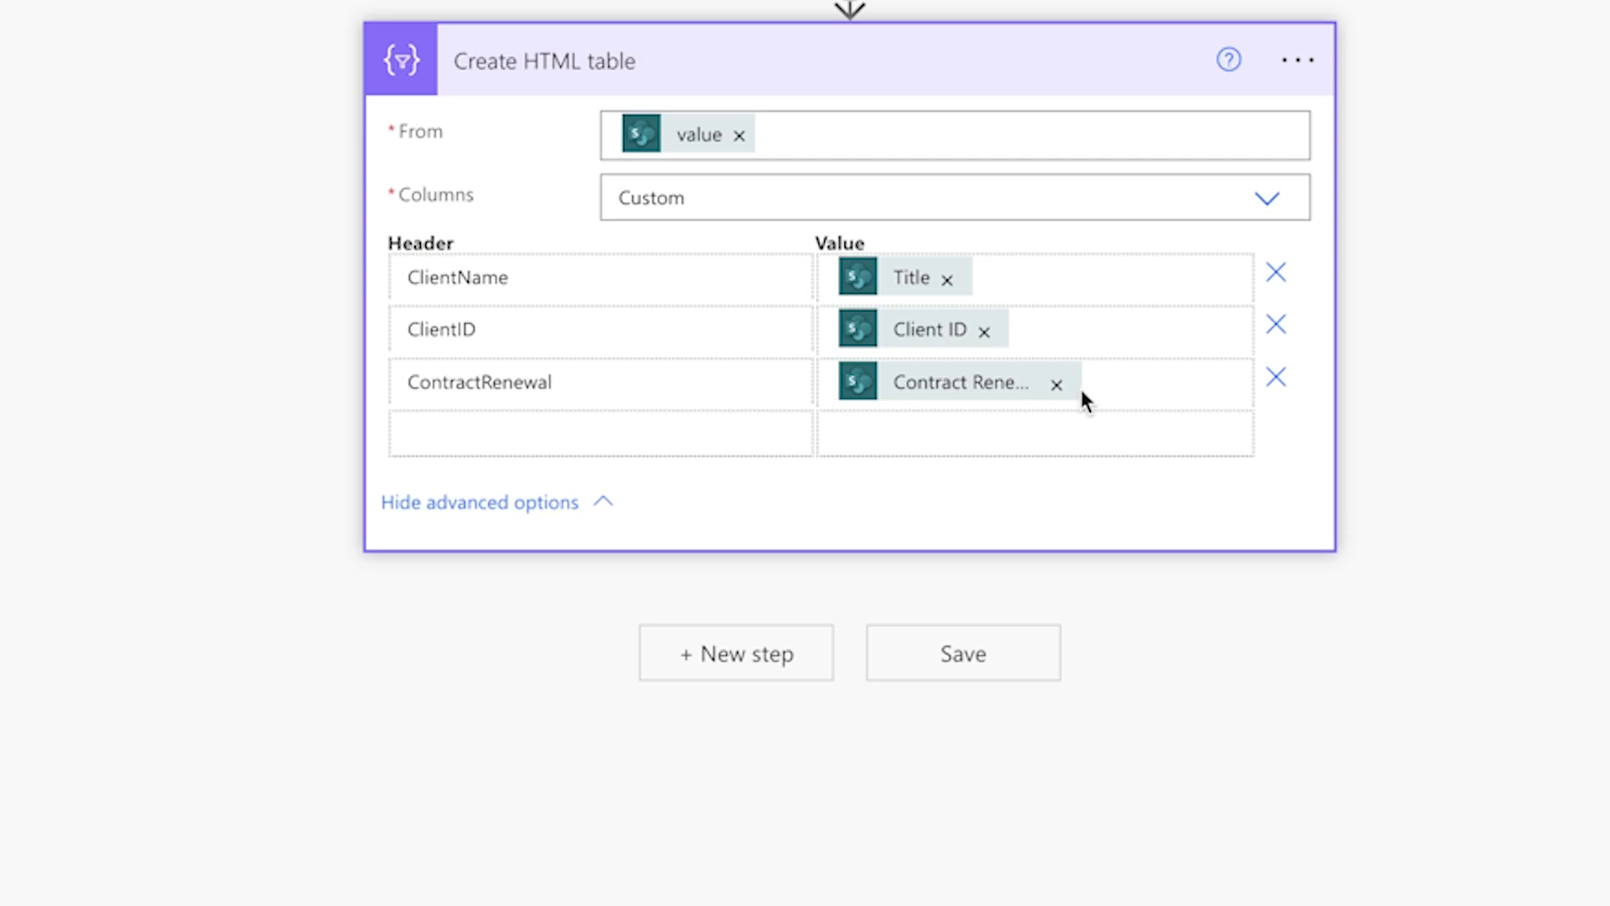
# Replace the ContractRenewal column's value with the expression formatDateTime(item()?['ContractRenewal'],'MMM dd, yyyy')
pyautogui.click(1058, 385)
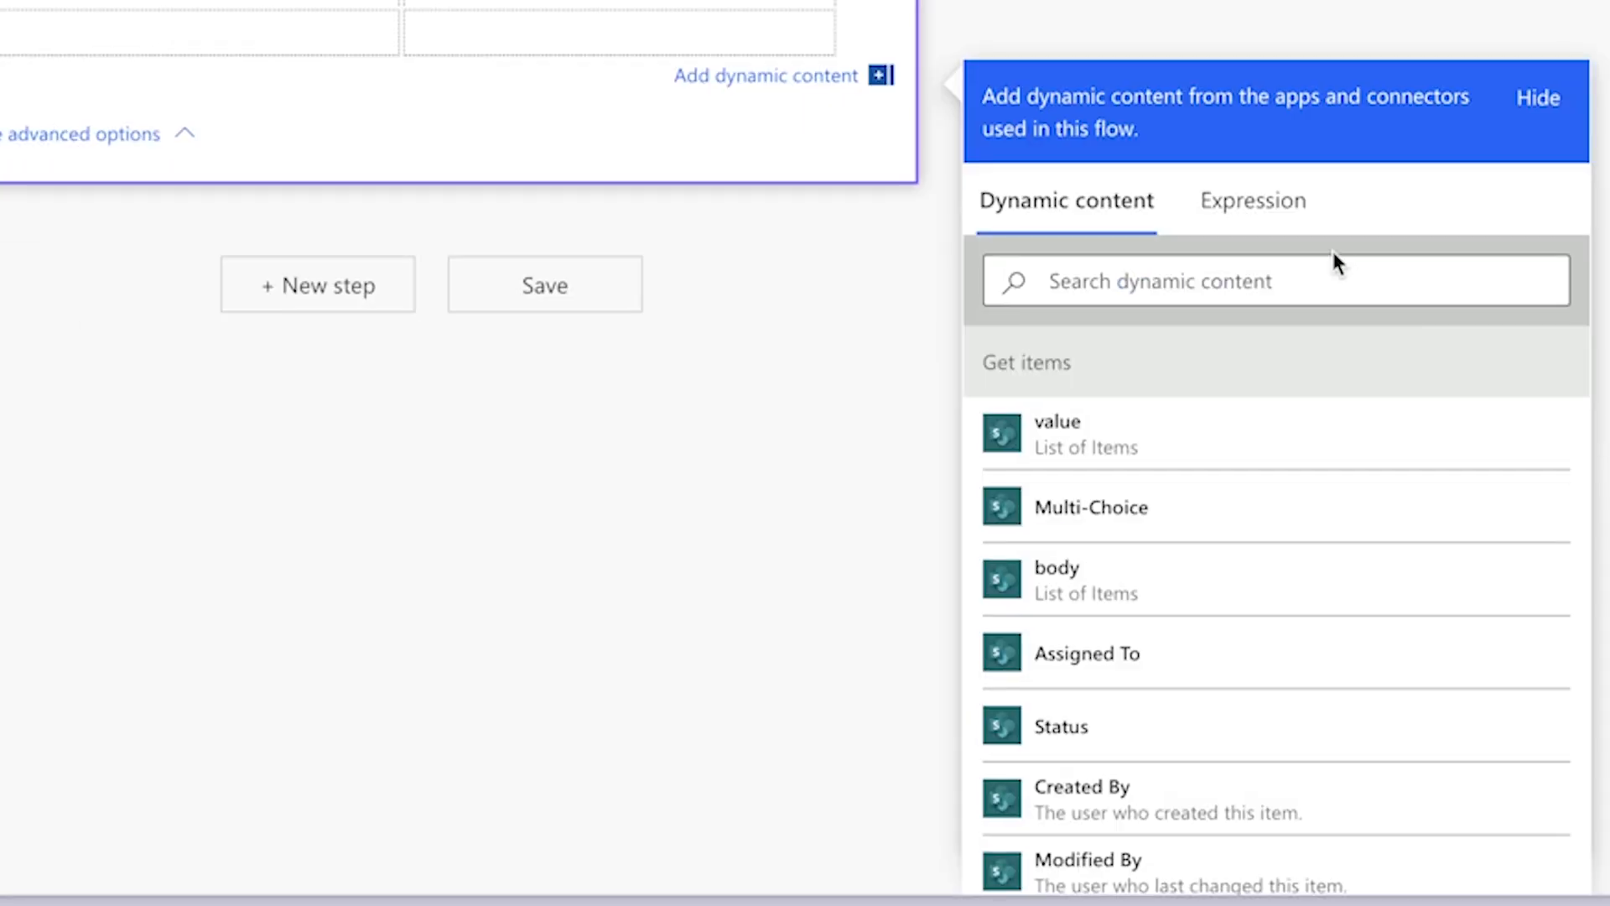
pyautogui.click(1264, 211)
pyautogui.write('for')
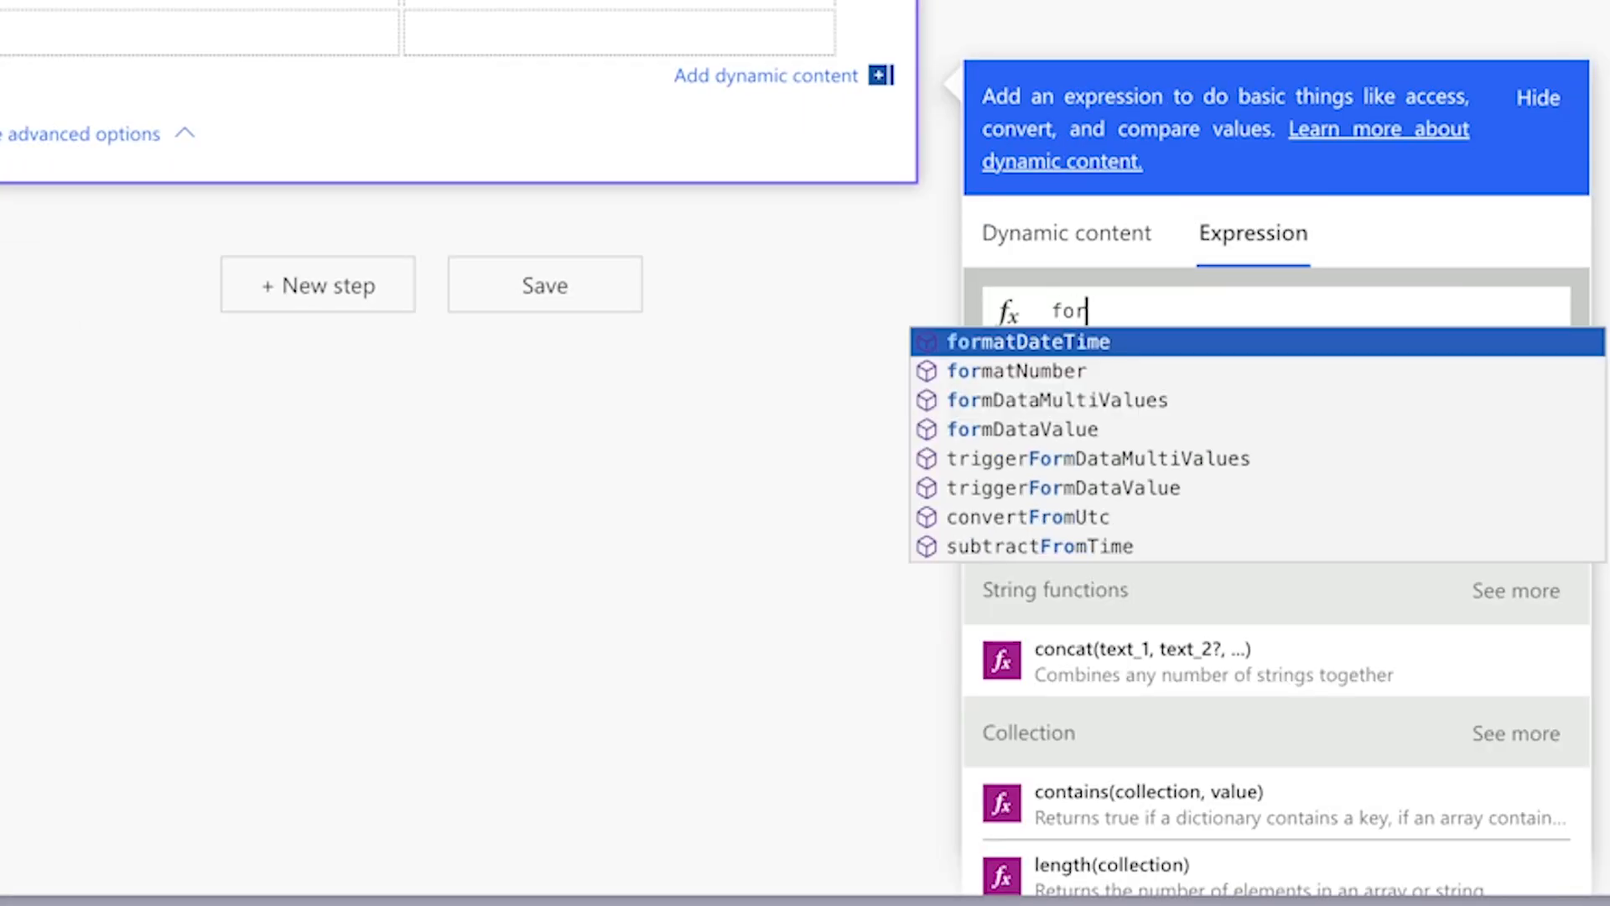
pyautogui.press('Tab')
pyautogui.write('(')
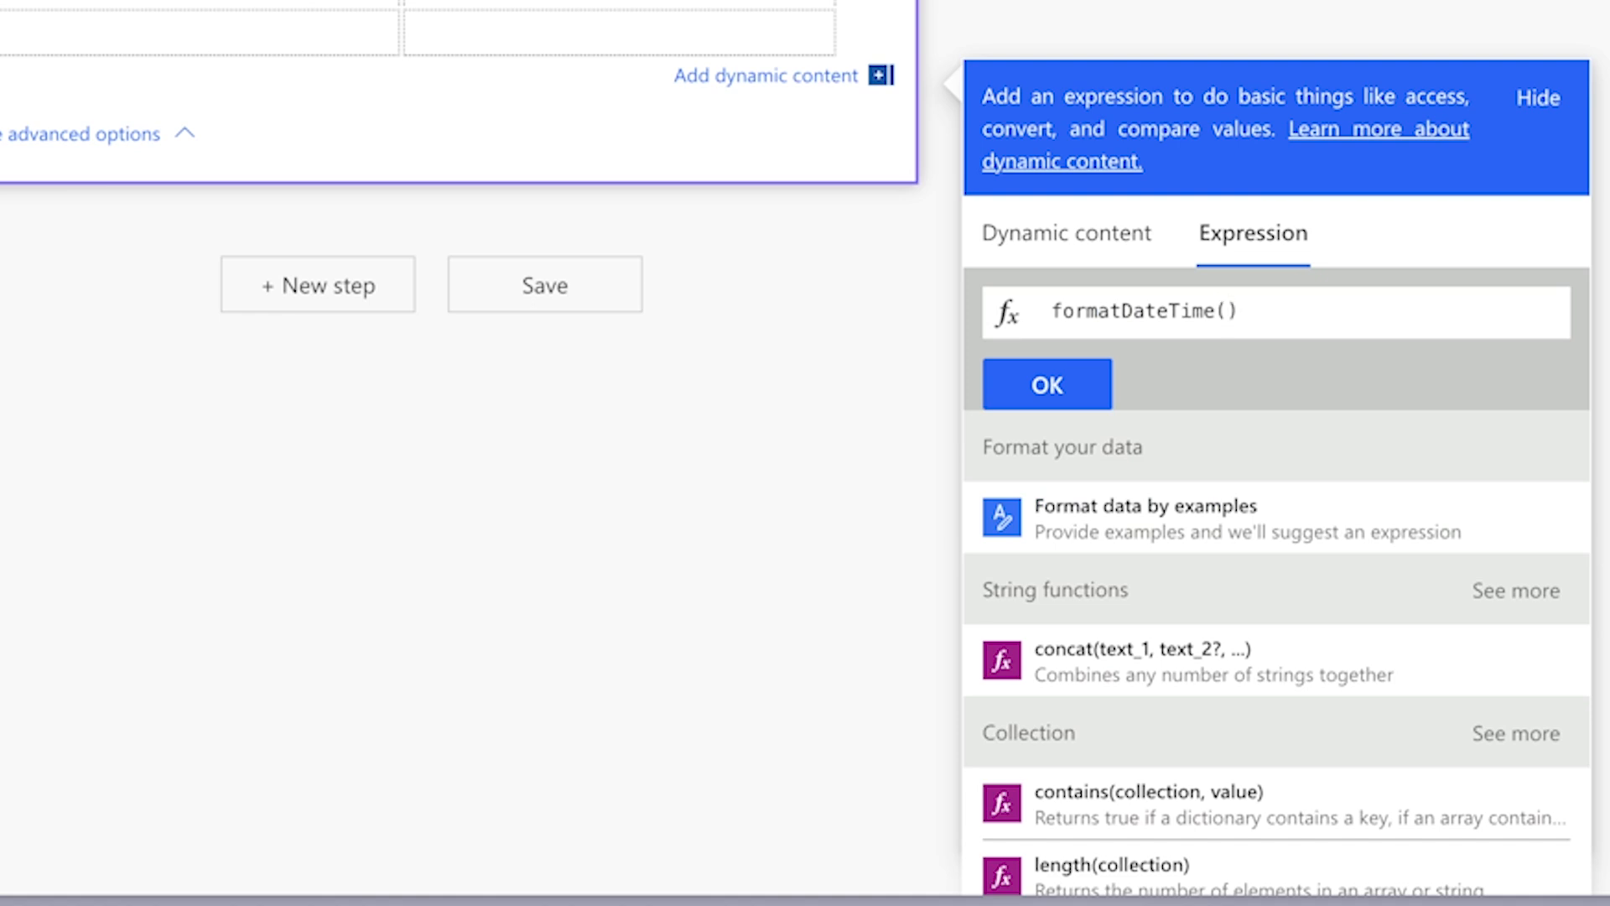
pyautogui.hotkey('ctrl', 'v')
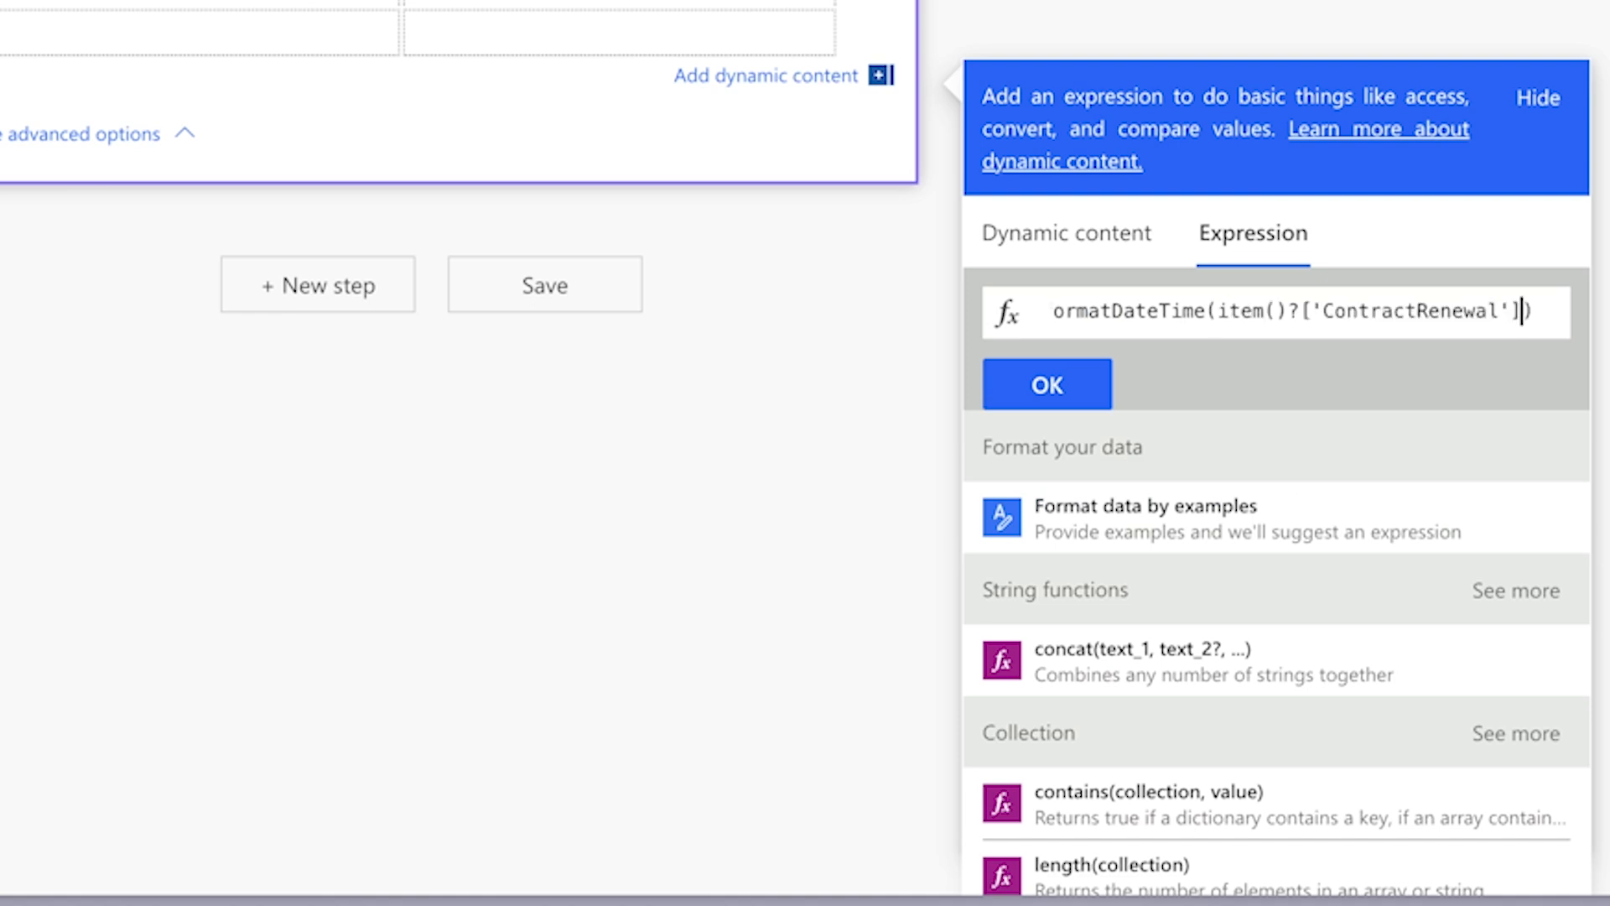
pyautogui.write(",'")
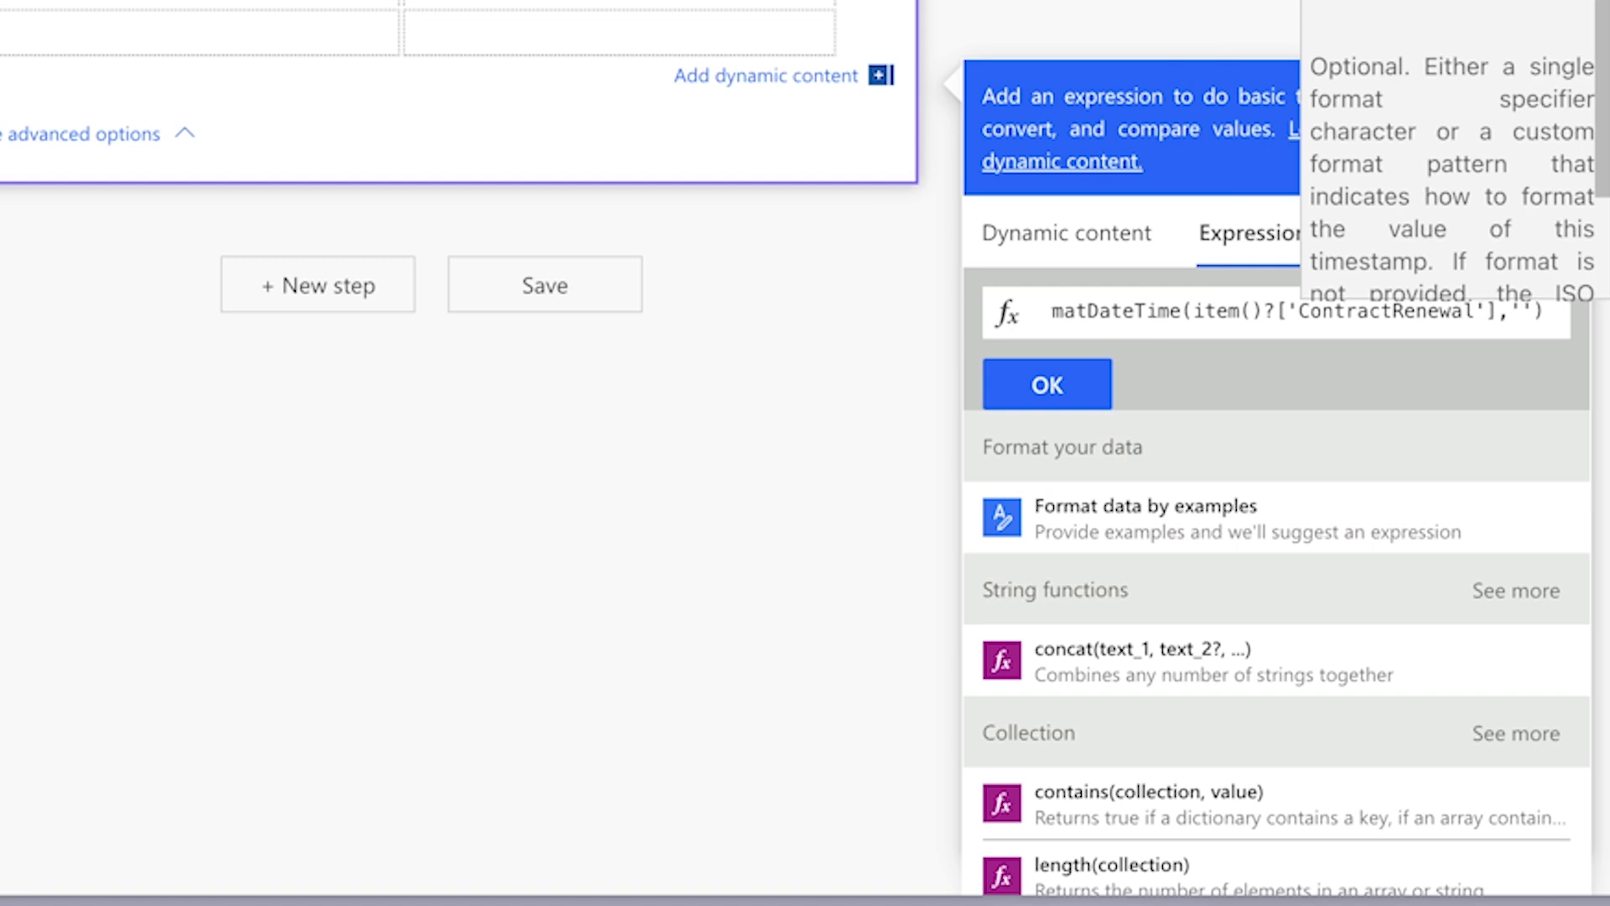
pyautogui.write('MMM')
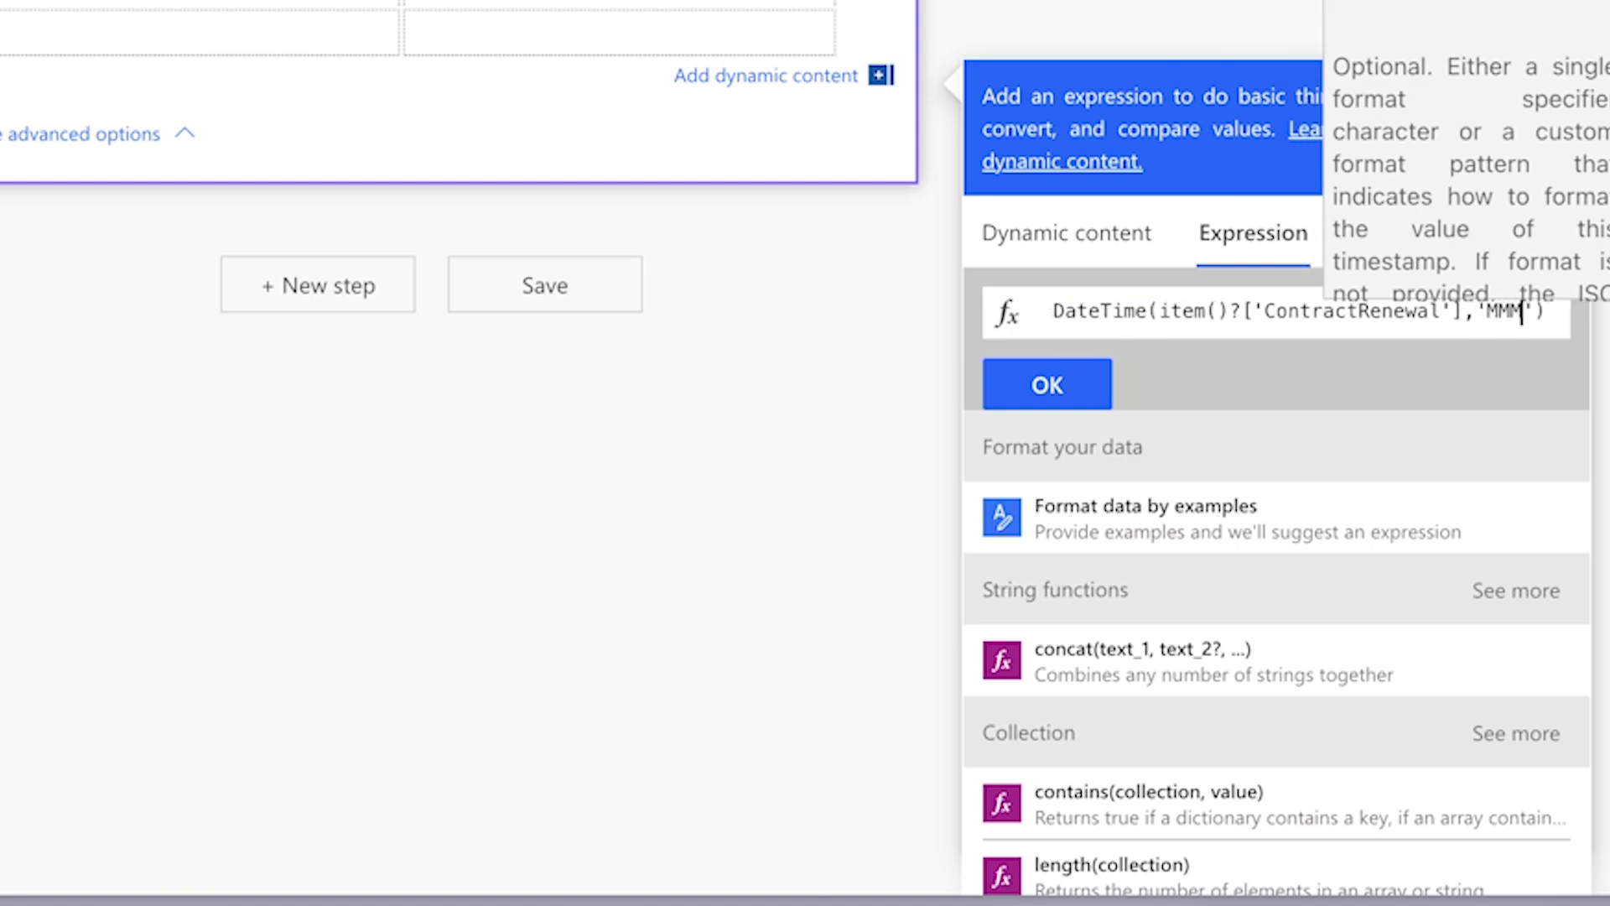
pyautogui.write(' dd, yyyy')
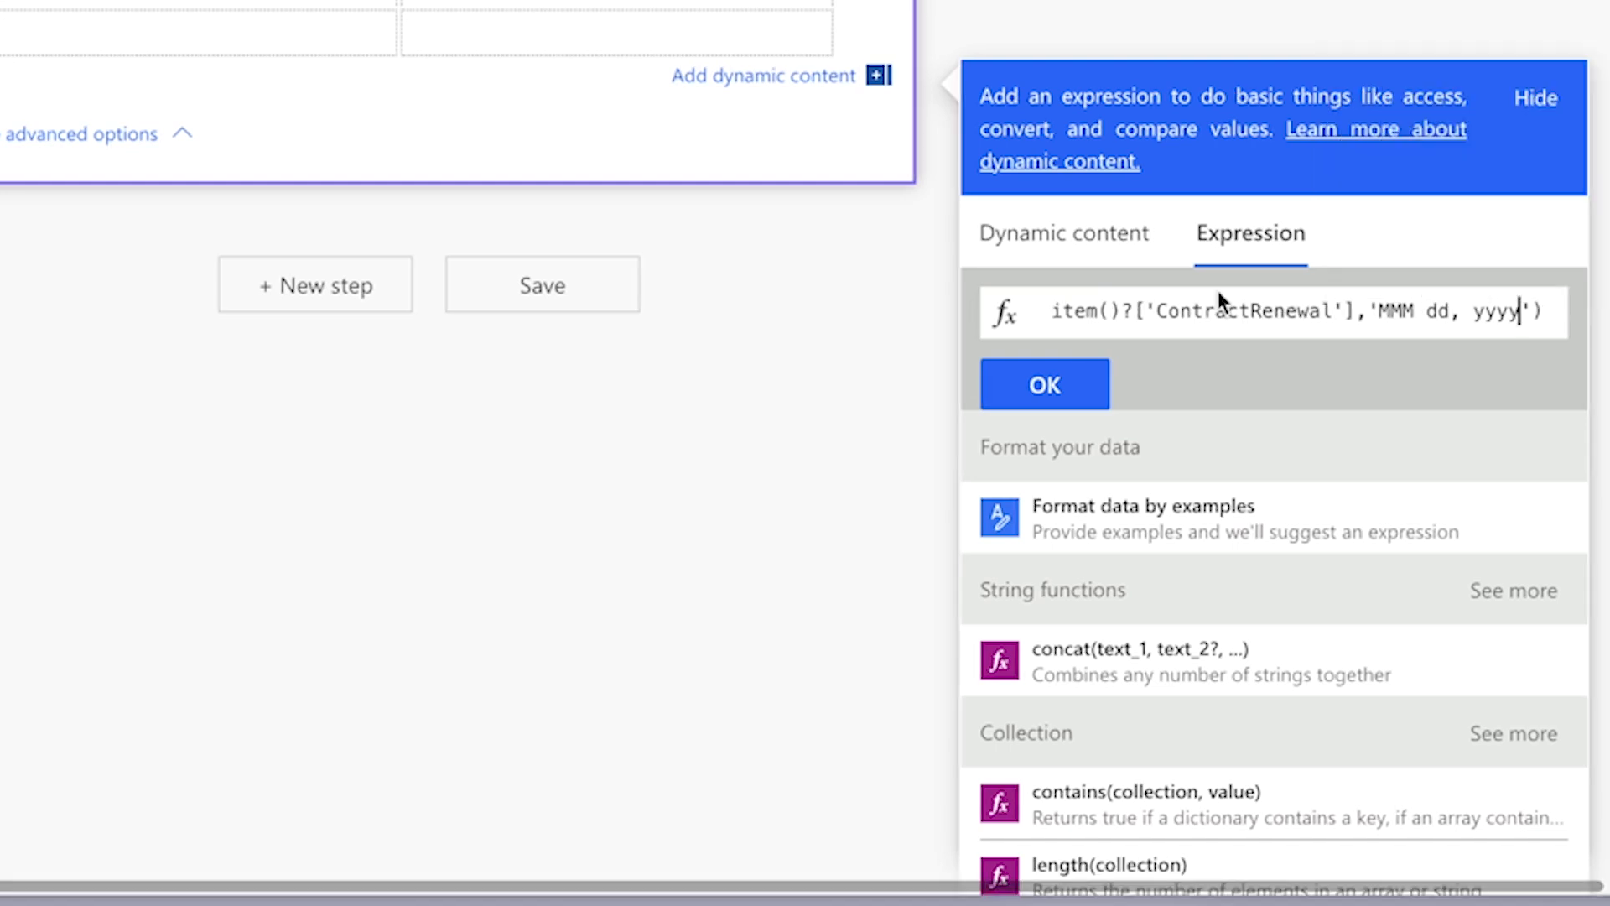
pyautogui.click(1082, 386)
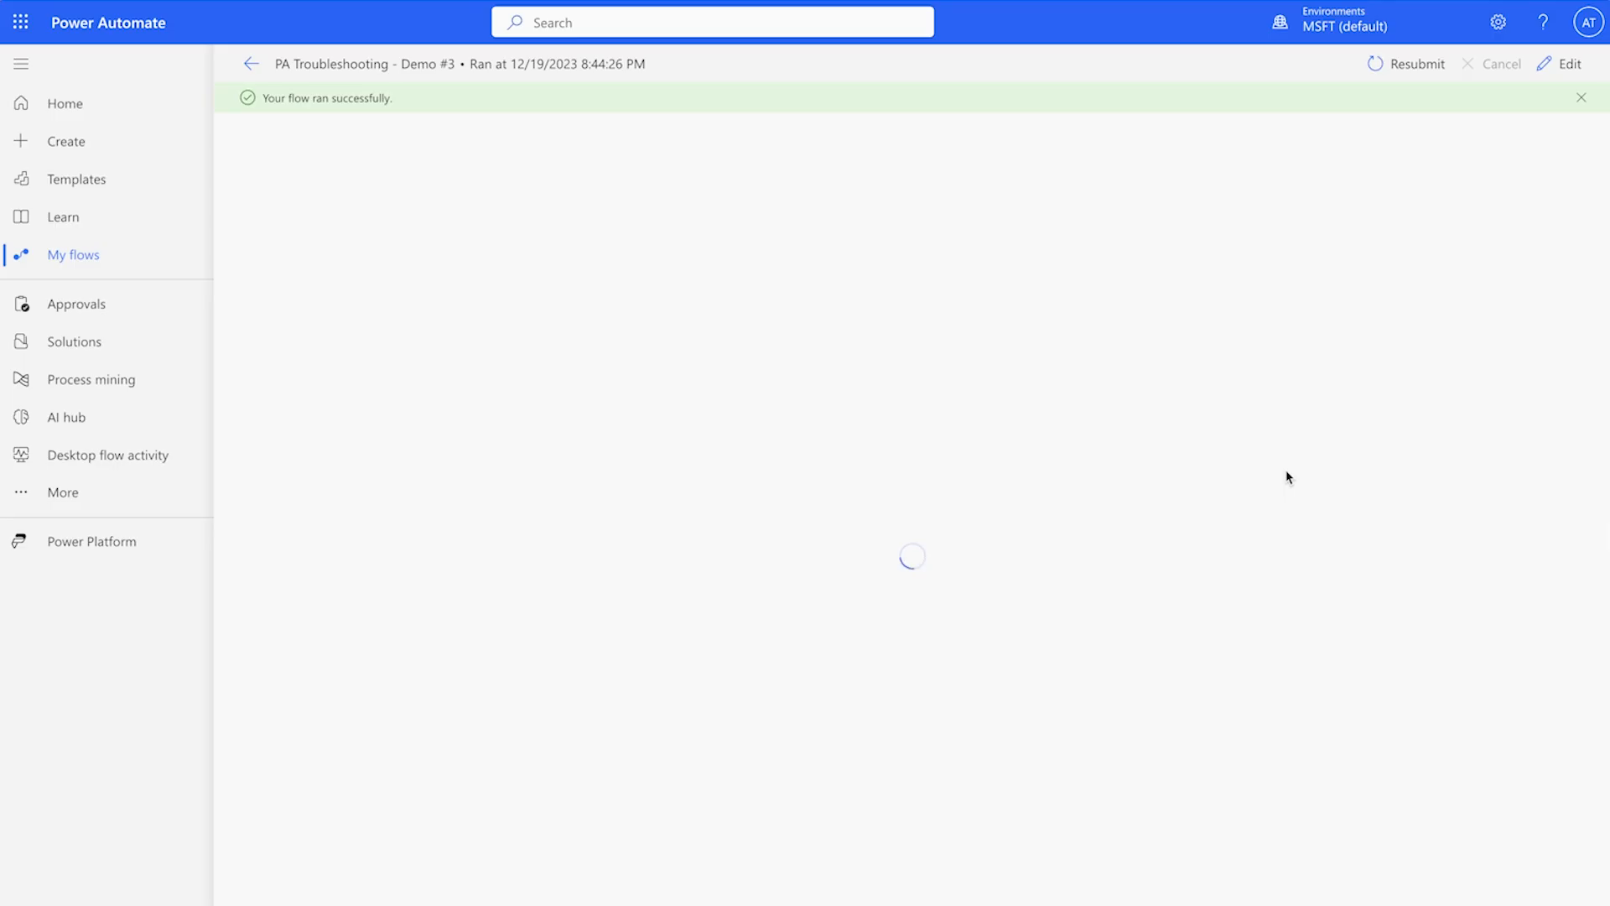
# Set the inputs of Compose - Item Count to the expression length(outputs('Get_items')?['body/value'])
pyautogui.click(972, 320)
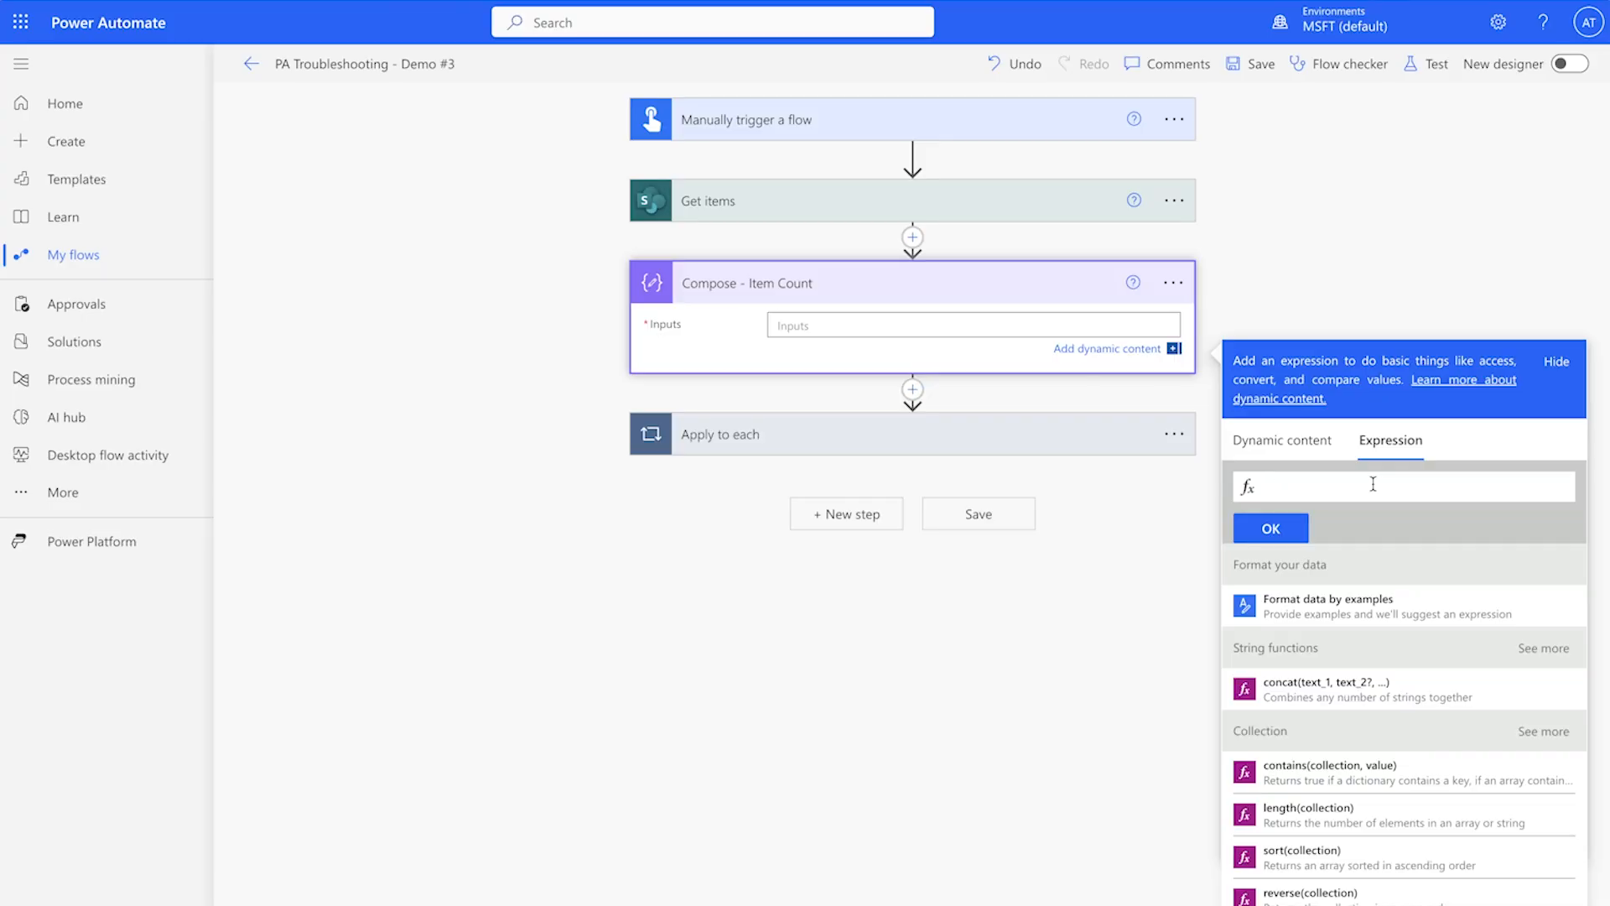
pyautogui.write('length(')
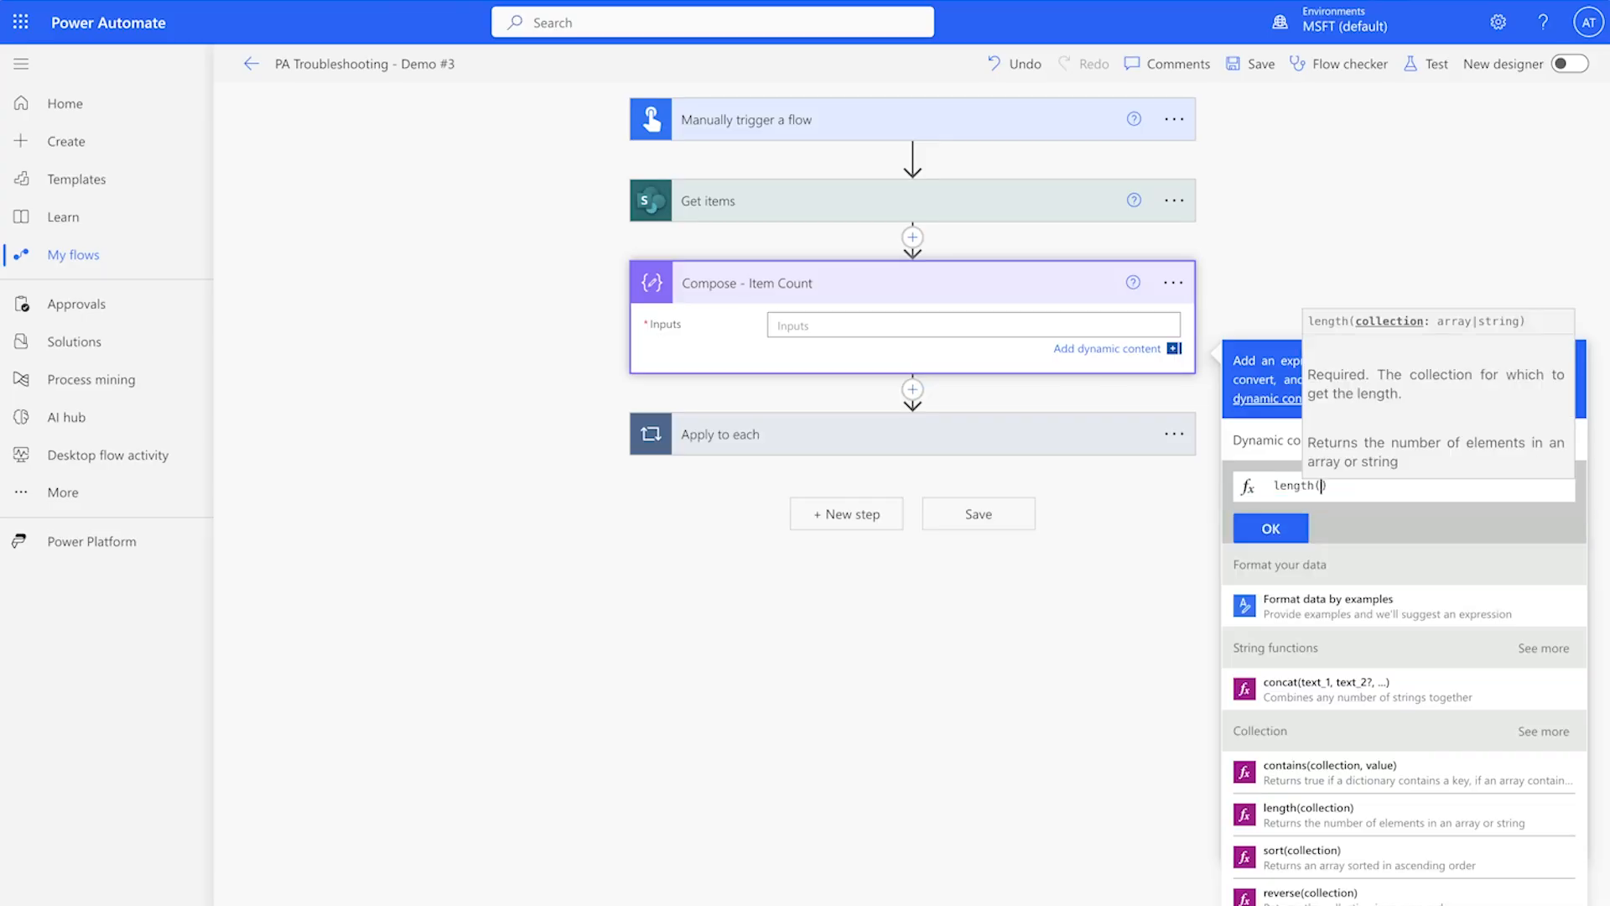
pyautogui.click(1272, 442)
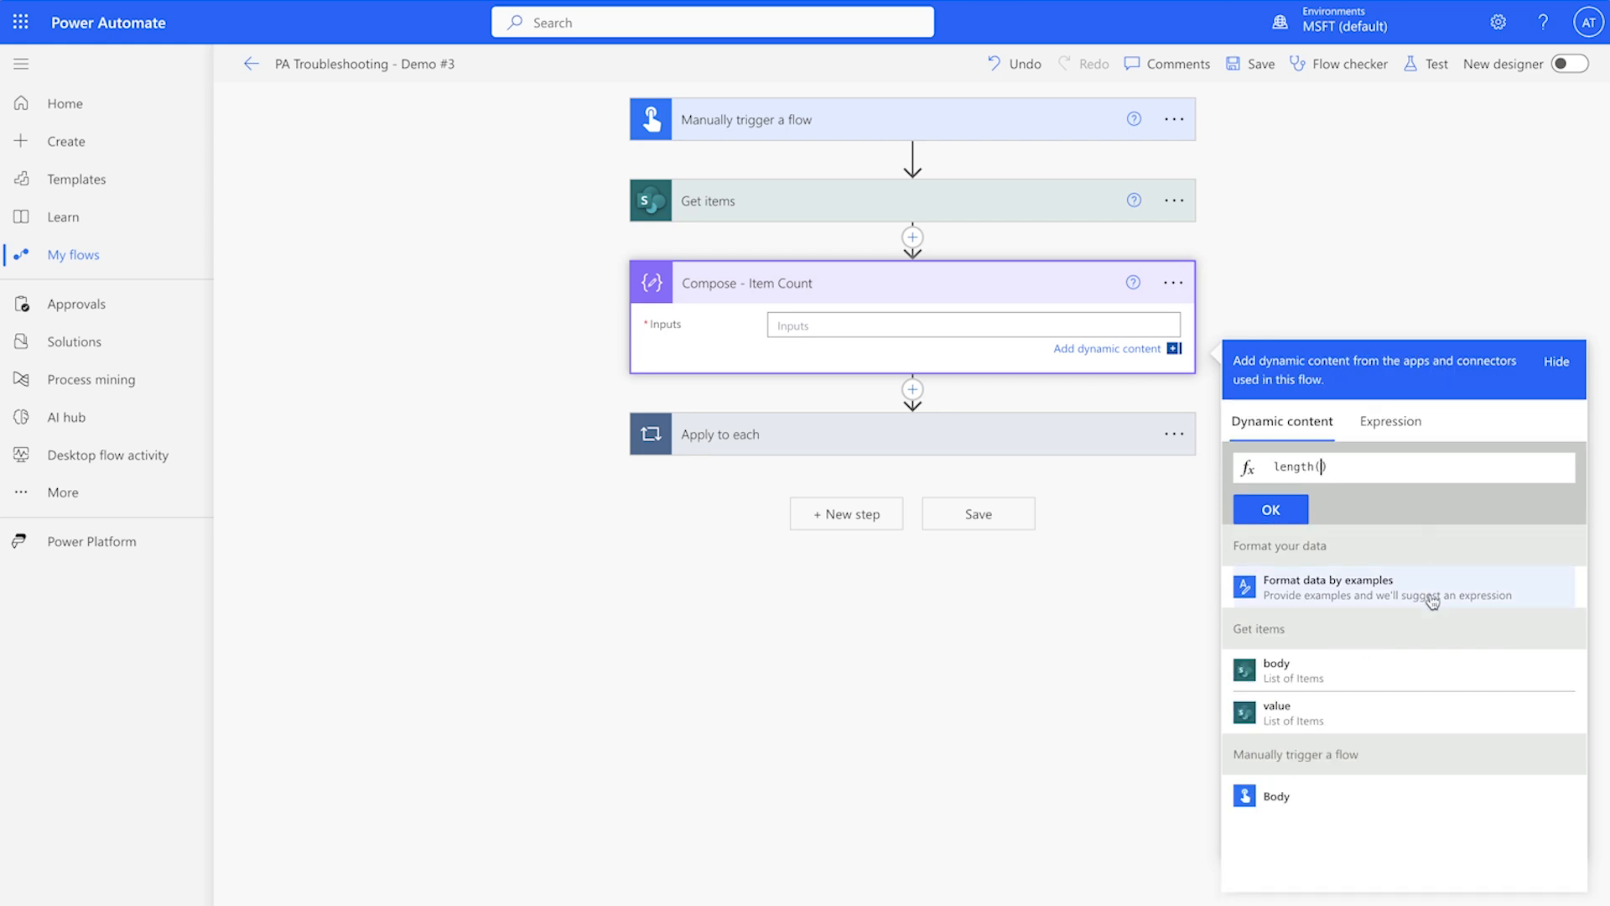
pyautogui.click(1390, 710)
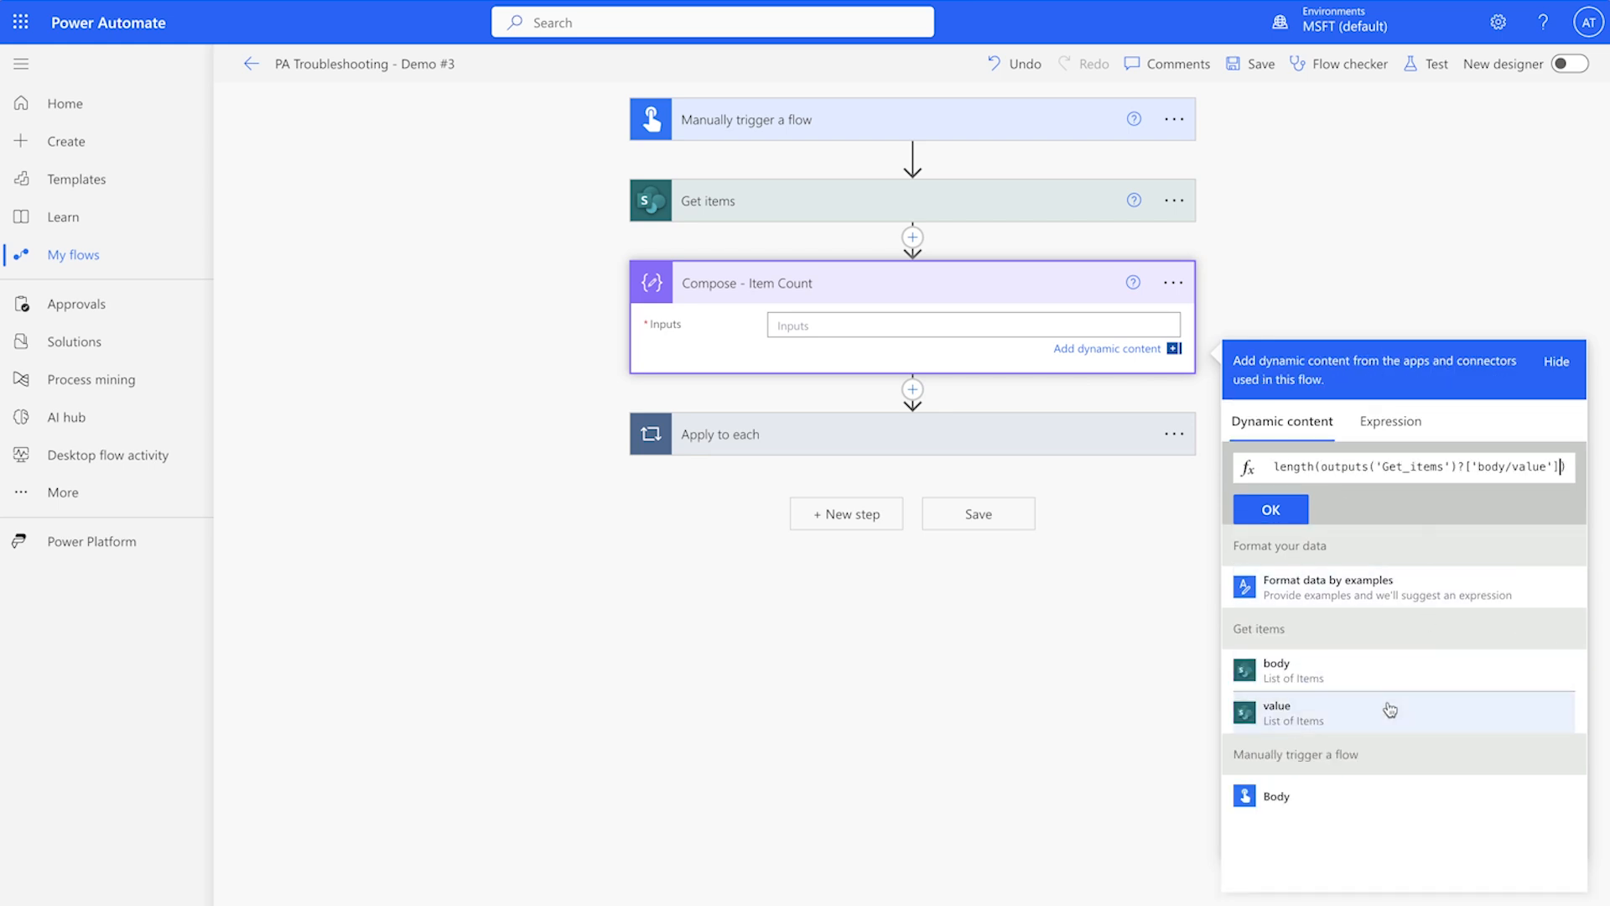
pyautogui.click(1291, 515)
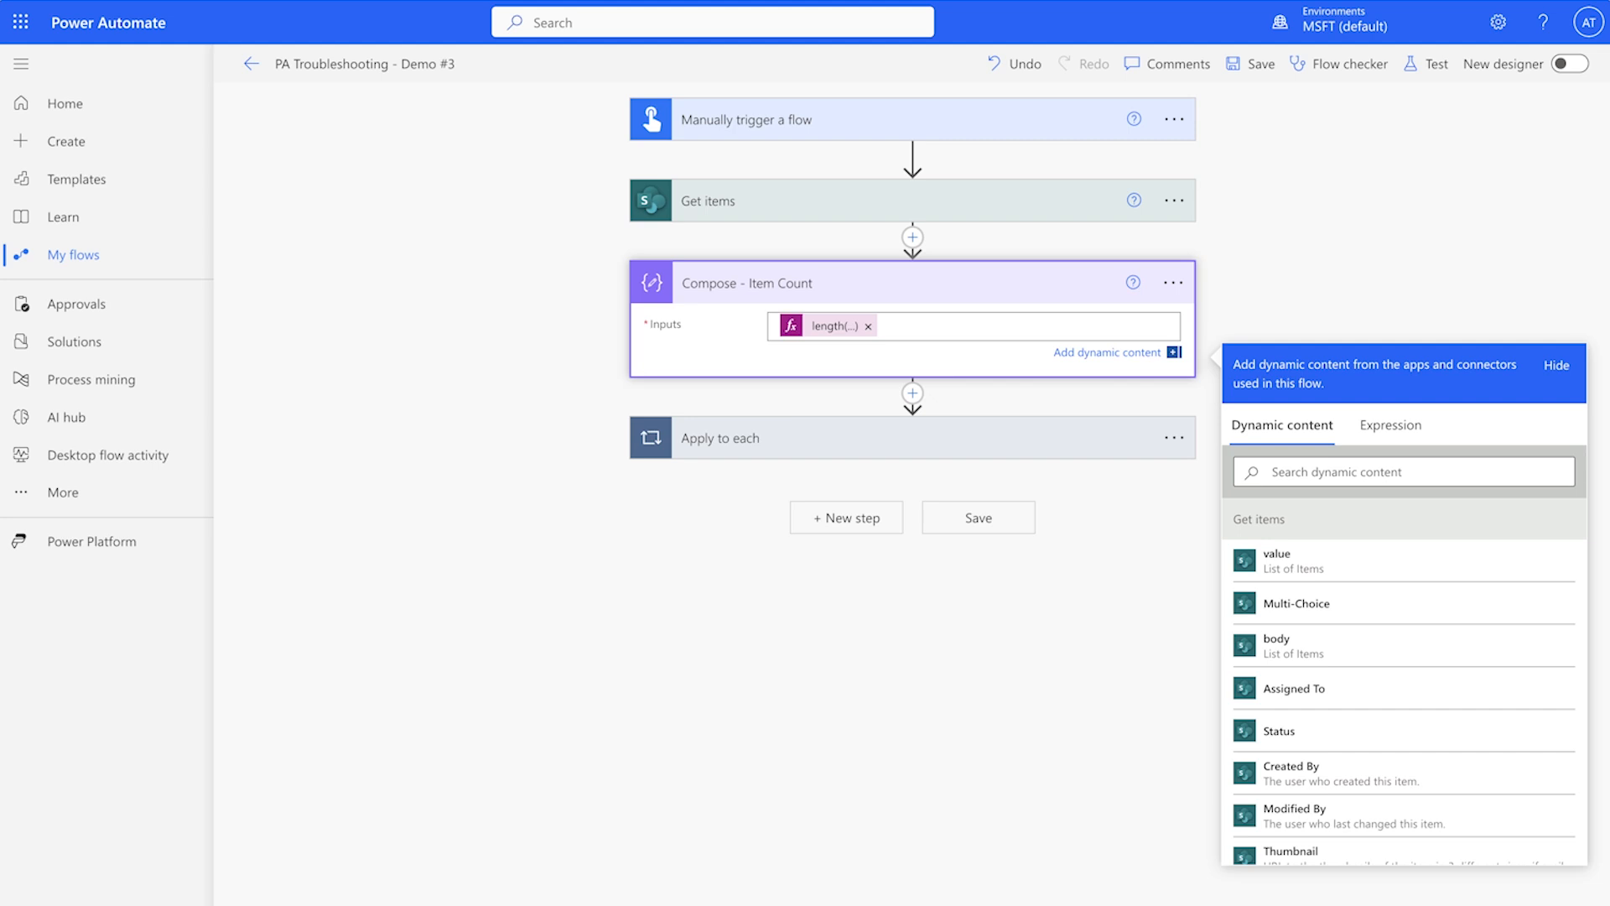
# Delete the Apply to each action from the flow
pyautogui.click(1174, 438)
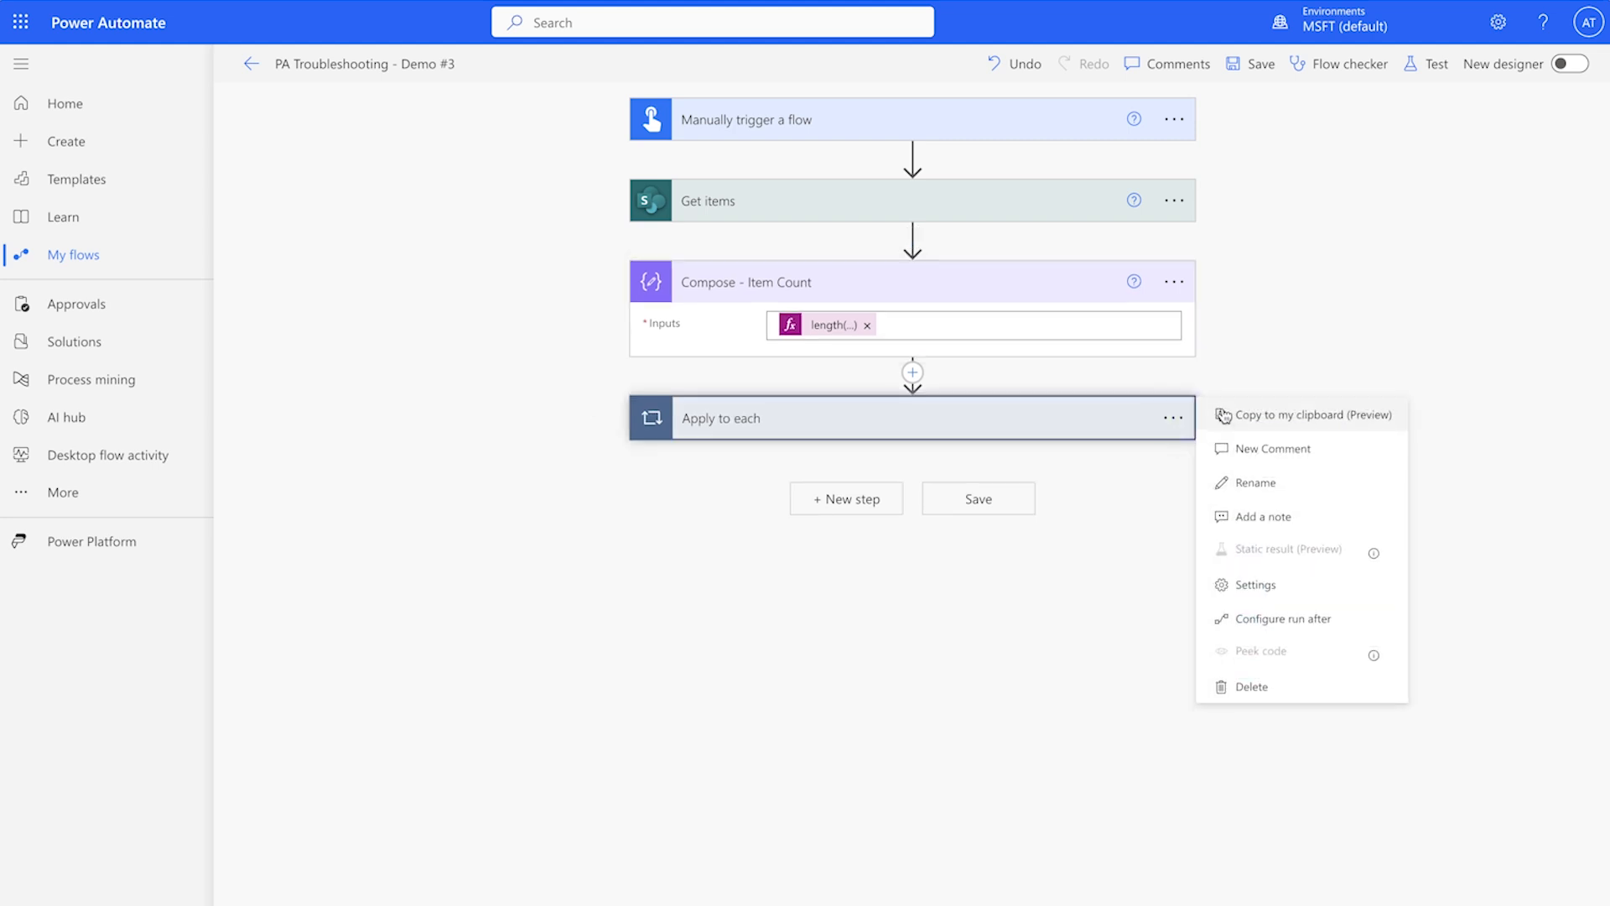
pyautogui.click(1298, 683)
pyautogui.click(848, 553)
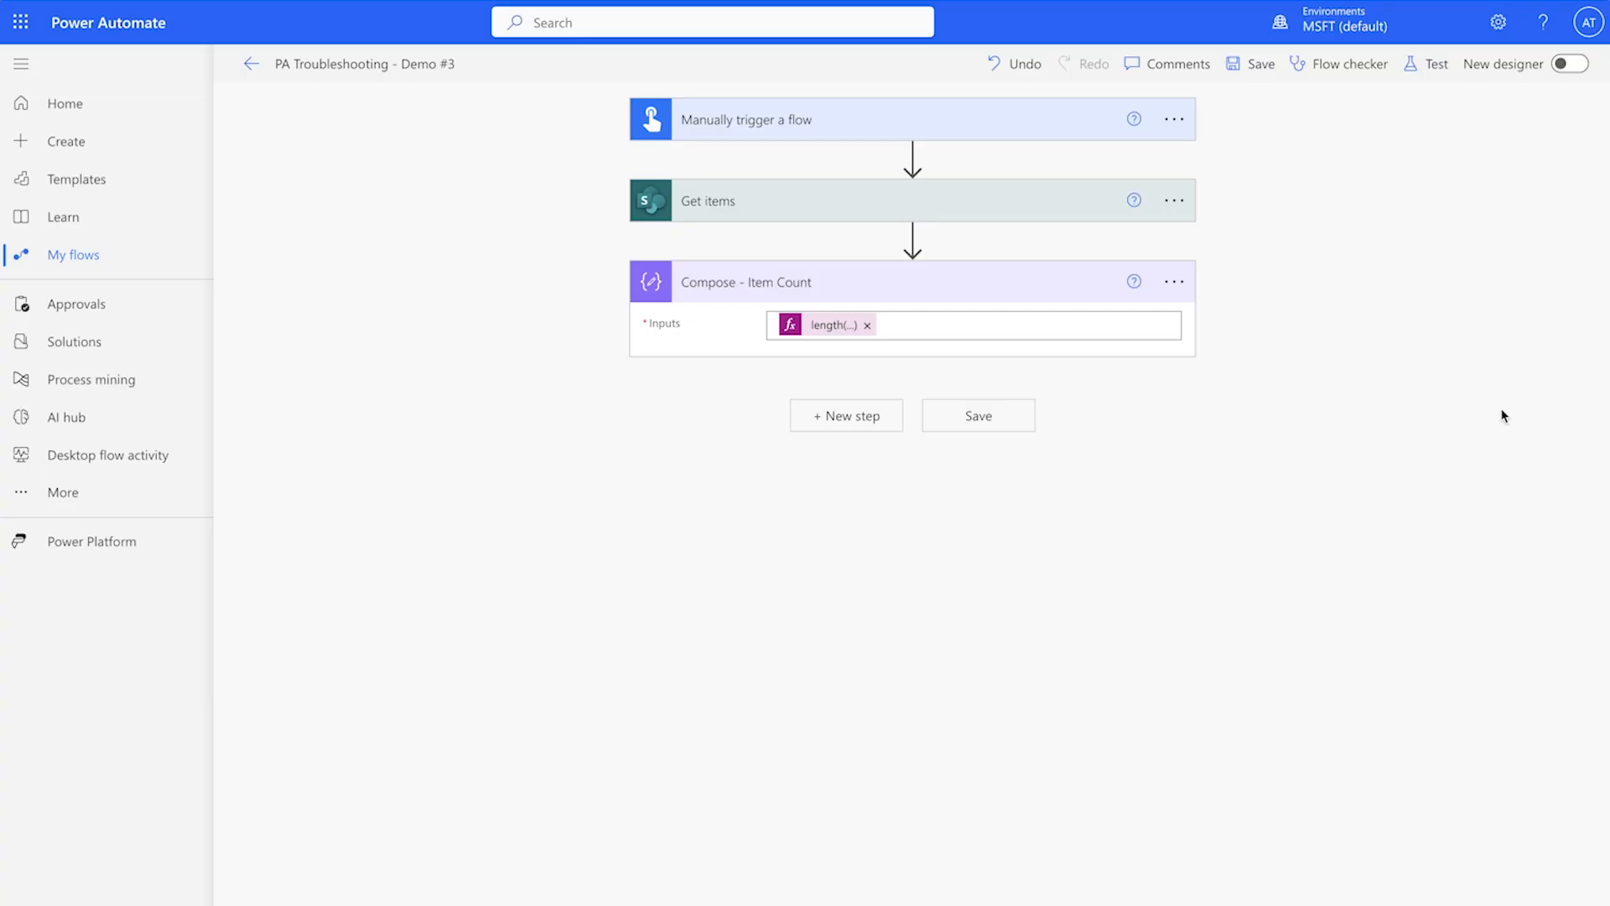
# Save and manually test the flow, and inspect the run result of Compose - Item Count
pyautogui.click(1430, 64)
pyautogui.click(1208, 809)
pyautogui.click(1217, 810)
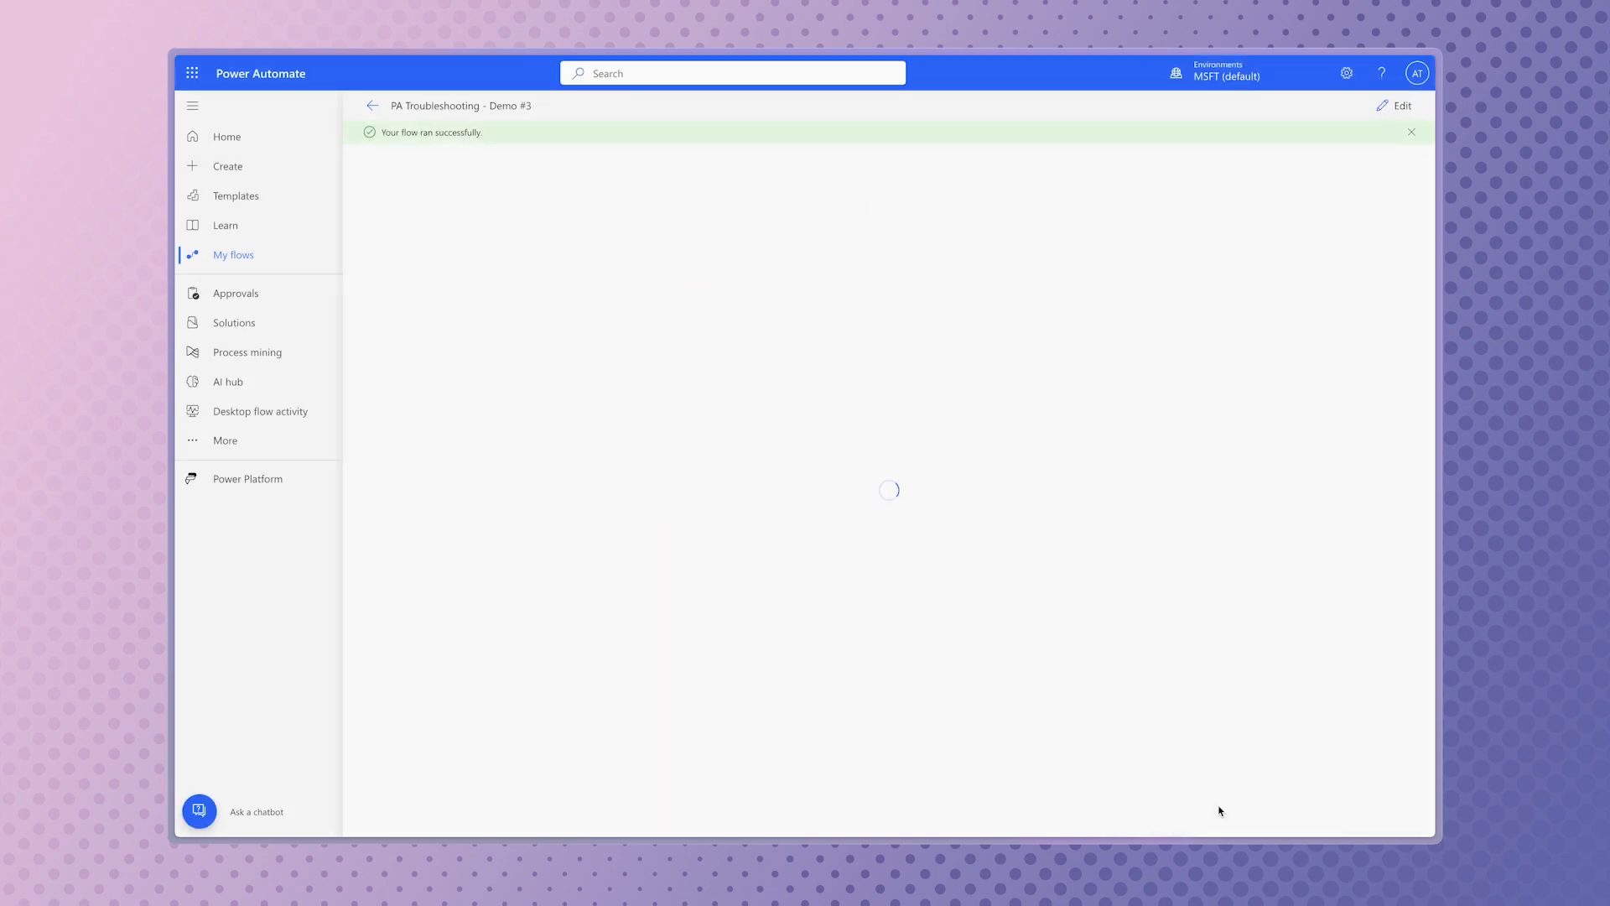
pyautogui.click(931, 318)
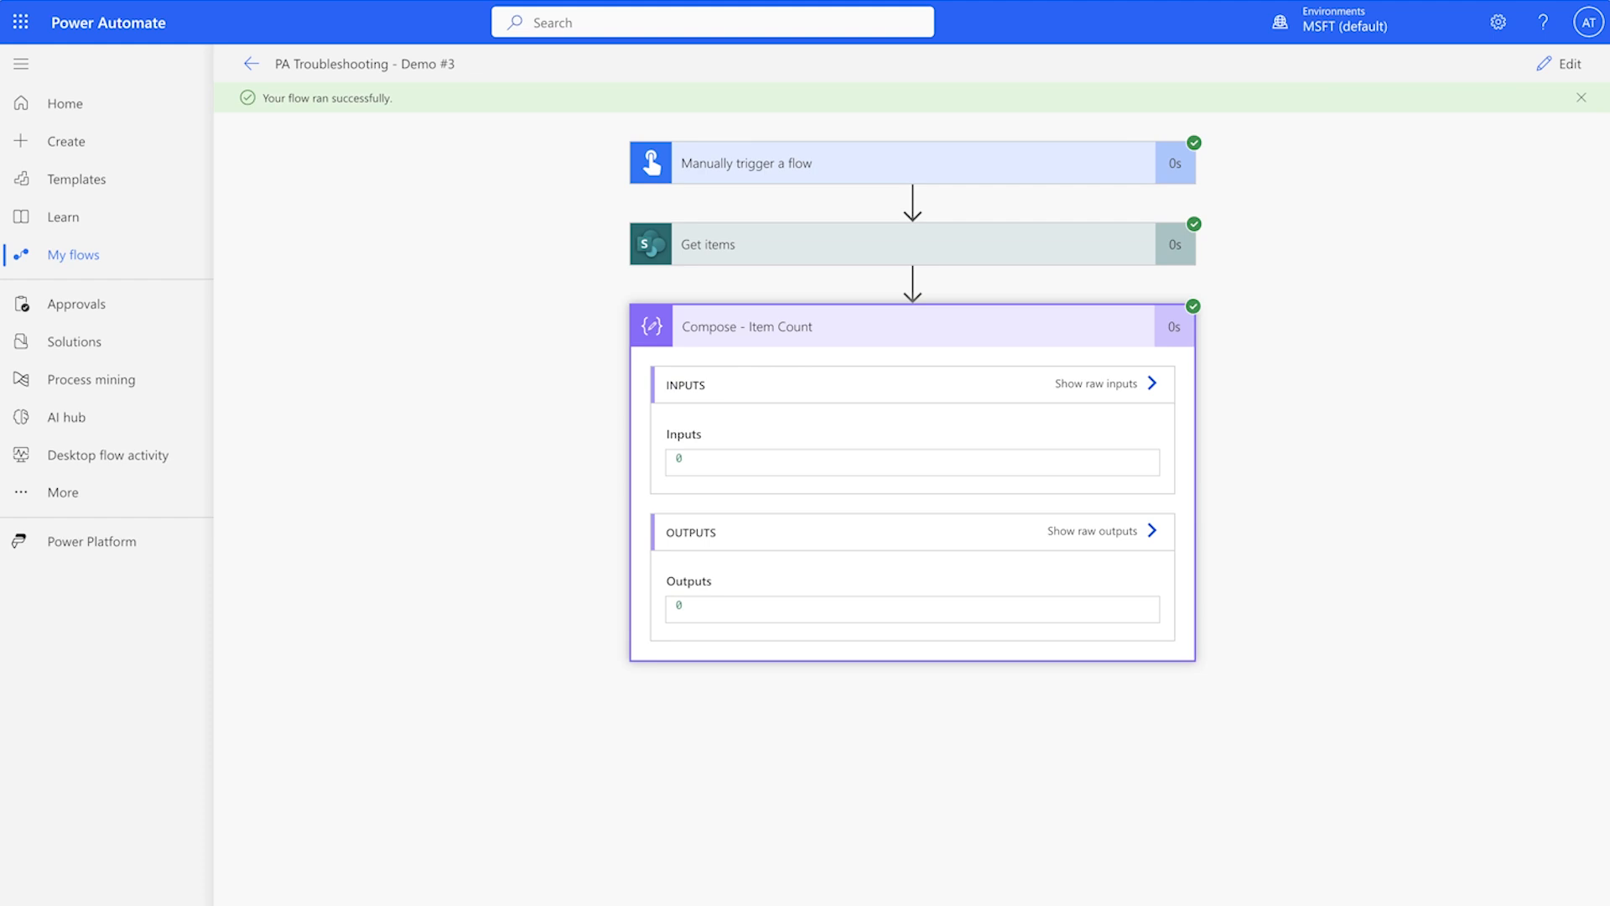
# Reopen the flow for editing and correct the Get items filter query to Status eq 'Active'
pyautogui.click(1560, 63)
pyautogui.click(1068, 231)
pyautogui.click(835, 432)
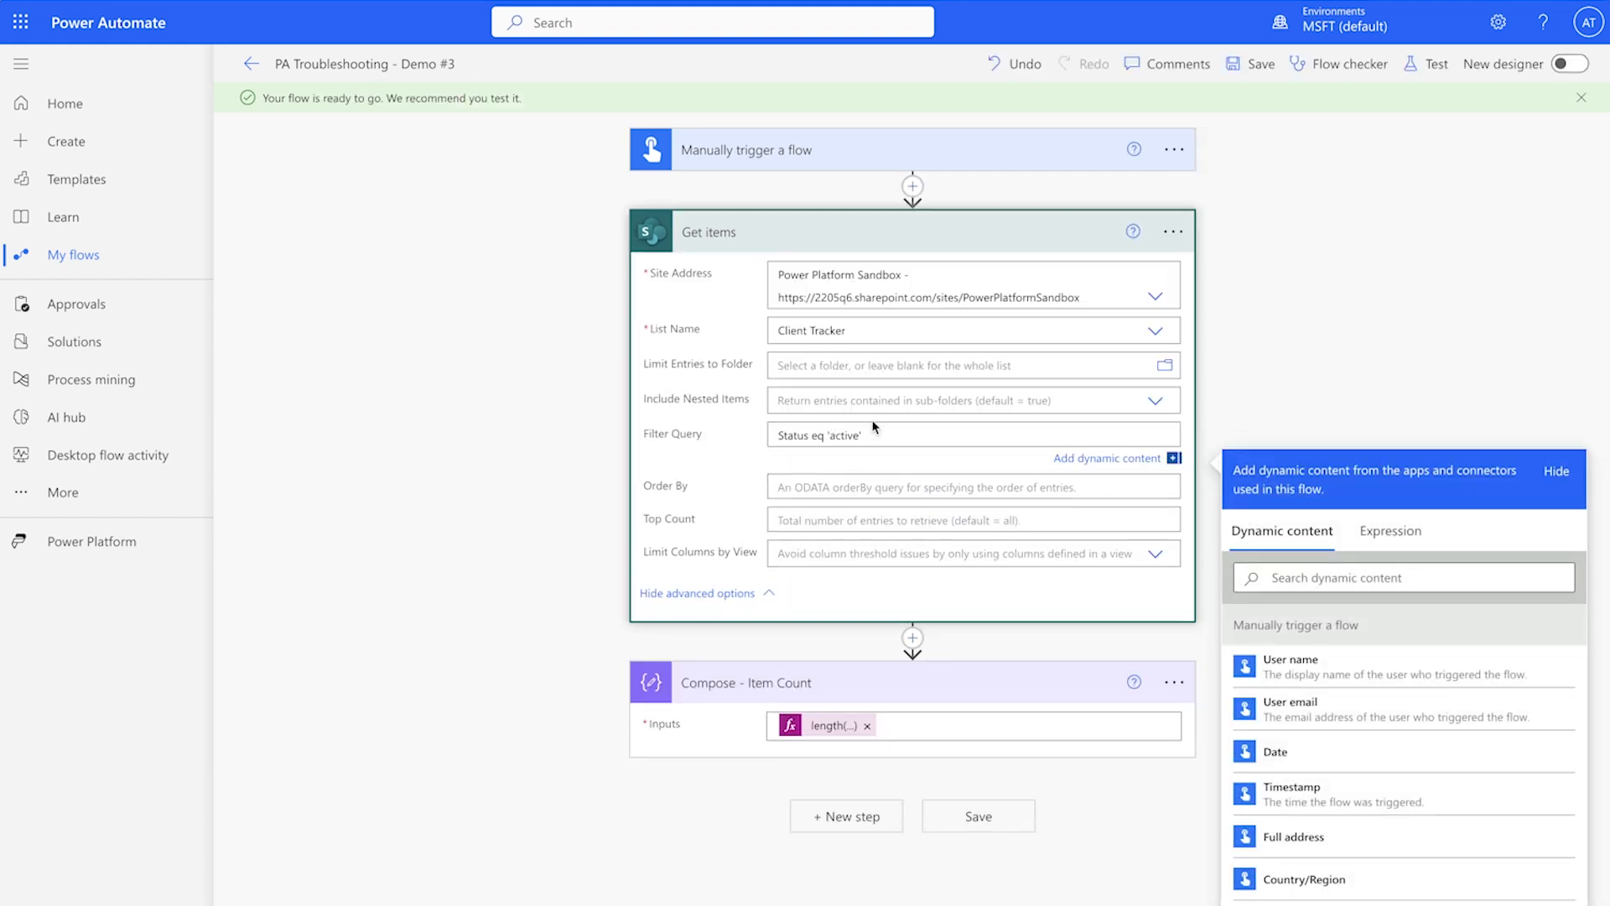
pyautogui.press('BackSpace')
pyautogui.write('A')
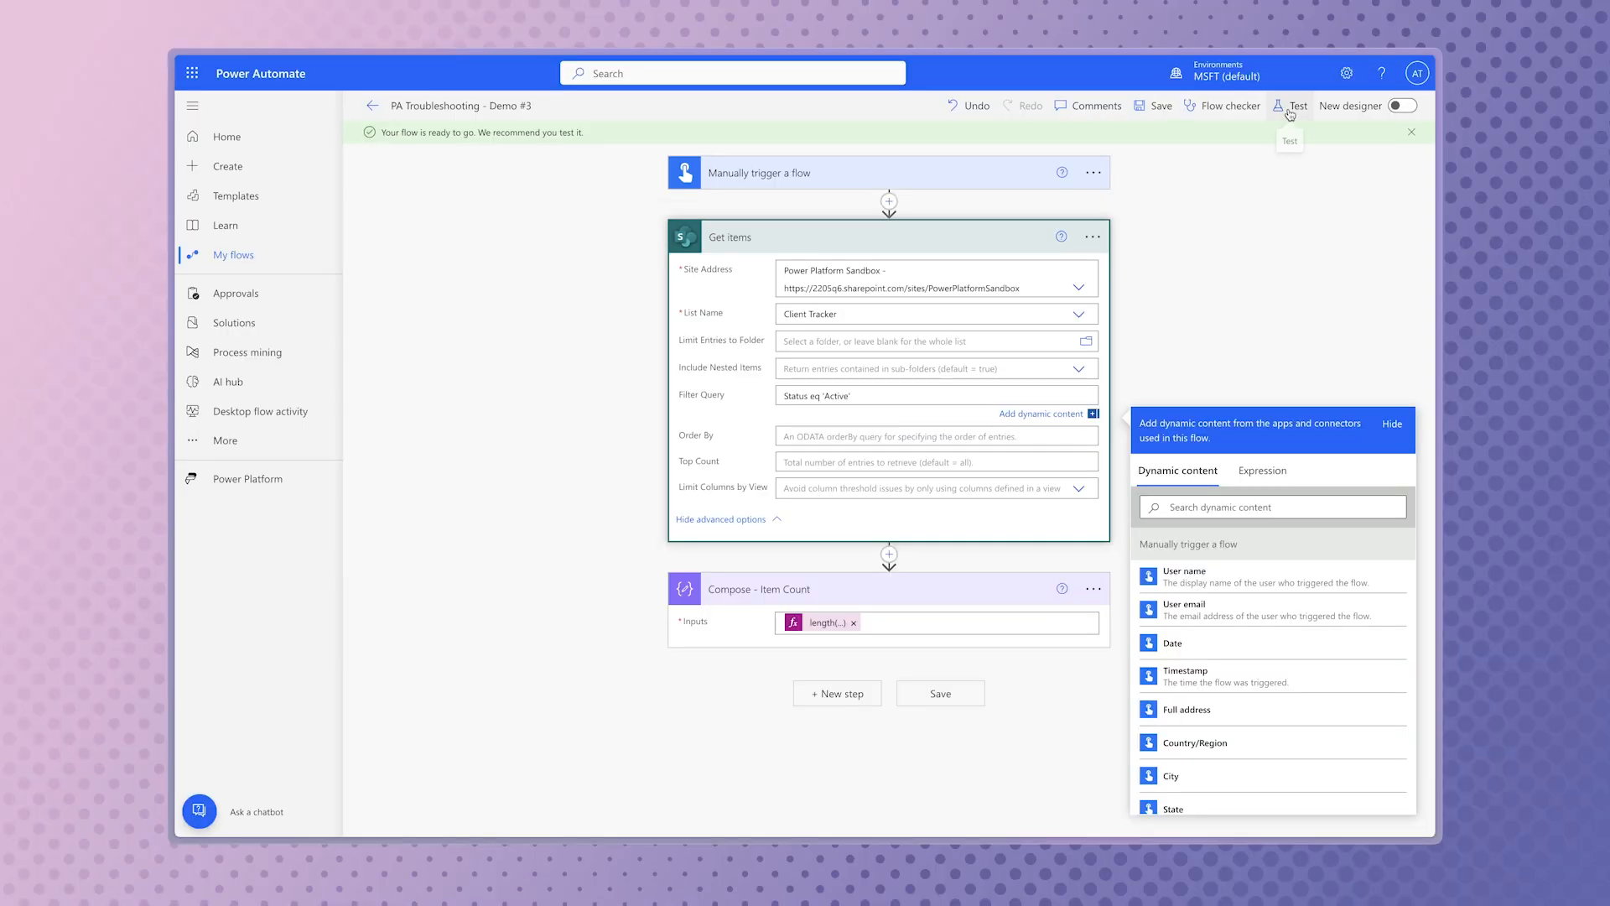
# Save and manually test the flow with the corrected Status filter, and check the item count output
pyautogui.click(1426, 66)
pyautogui.click(1183, 808)
pyautogui.click(1196, 809)
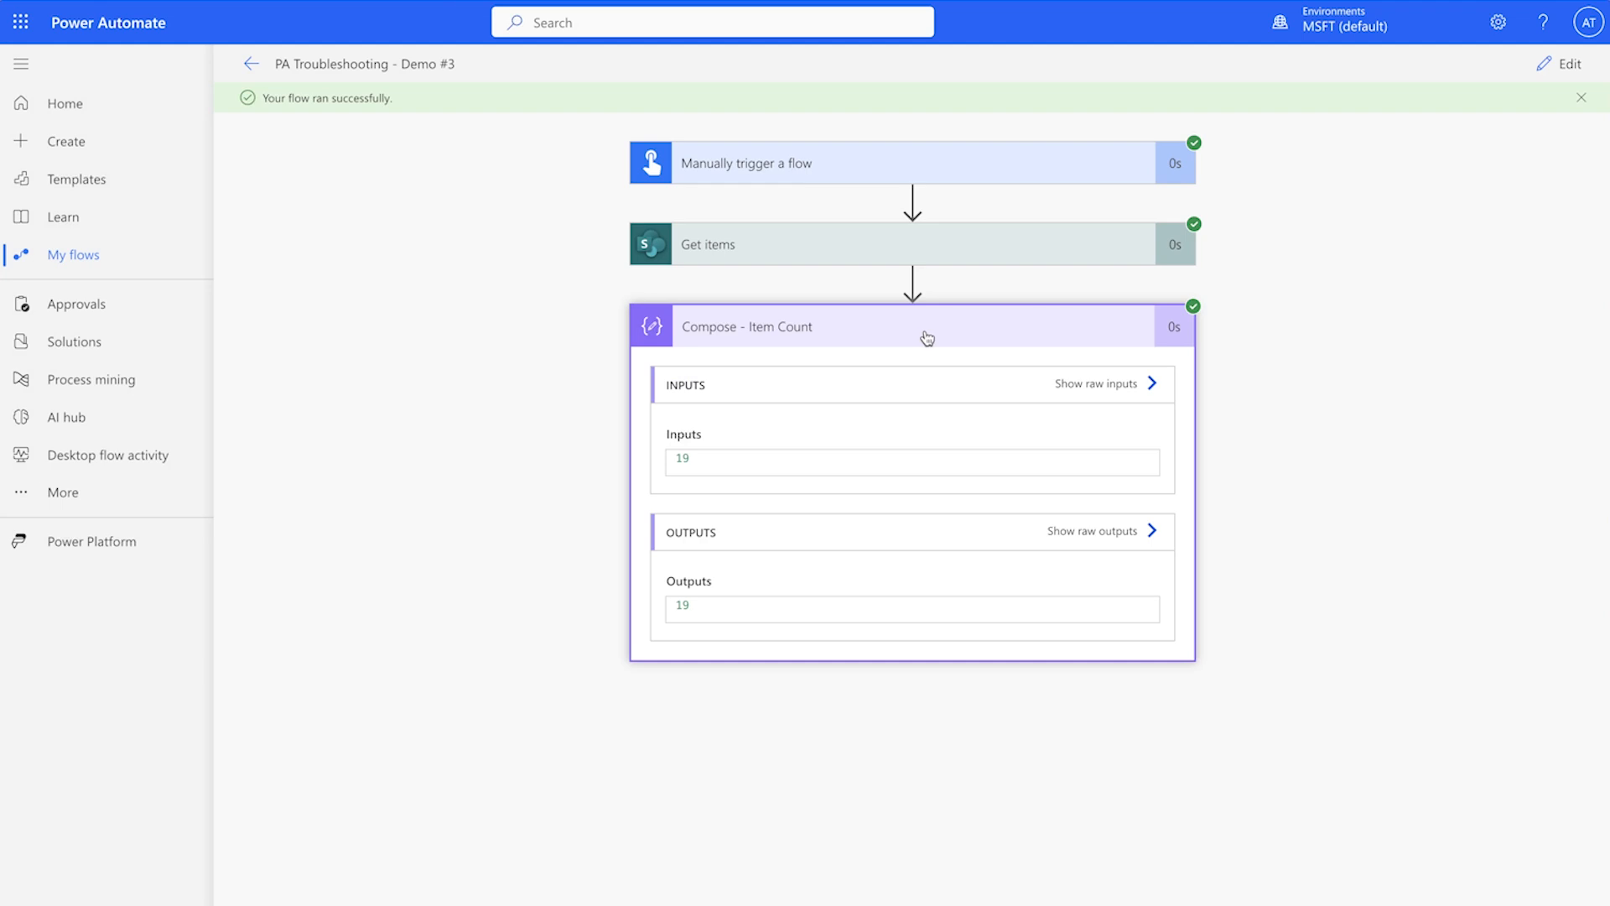
# Add a Condition after Compose - Item Count that checks whether its Outputs is not equal to 0
pyautogui.click(1558, 64)
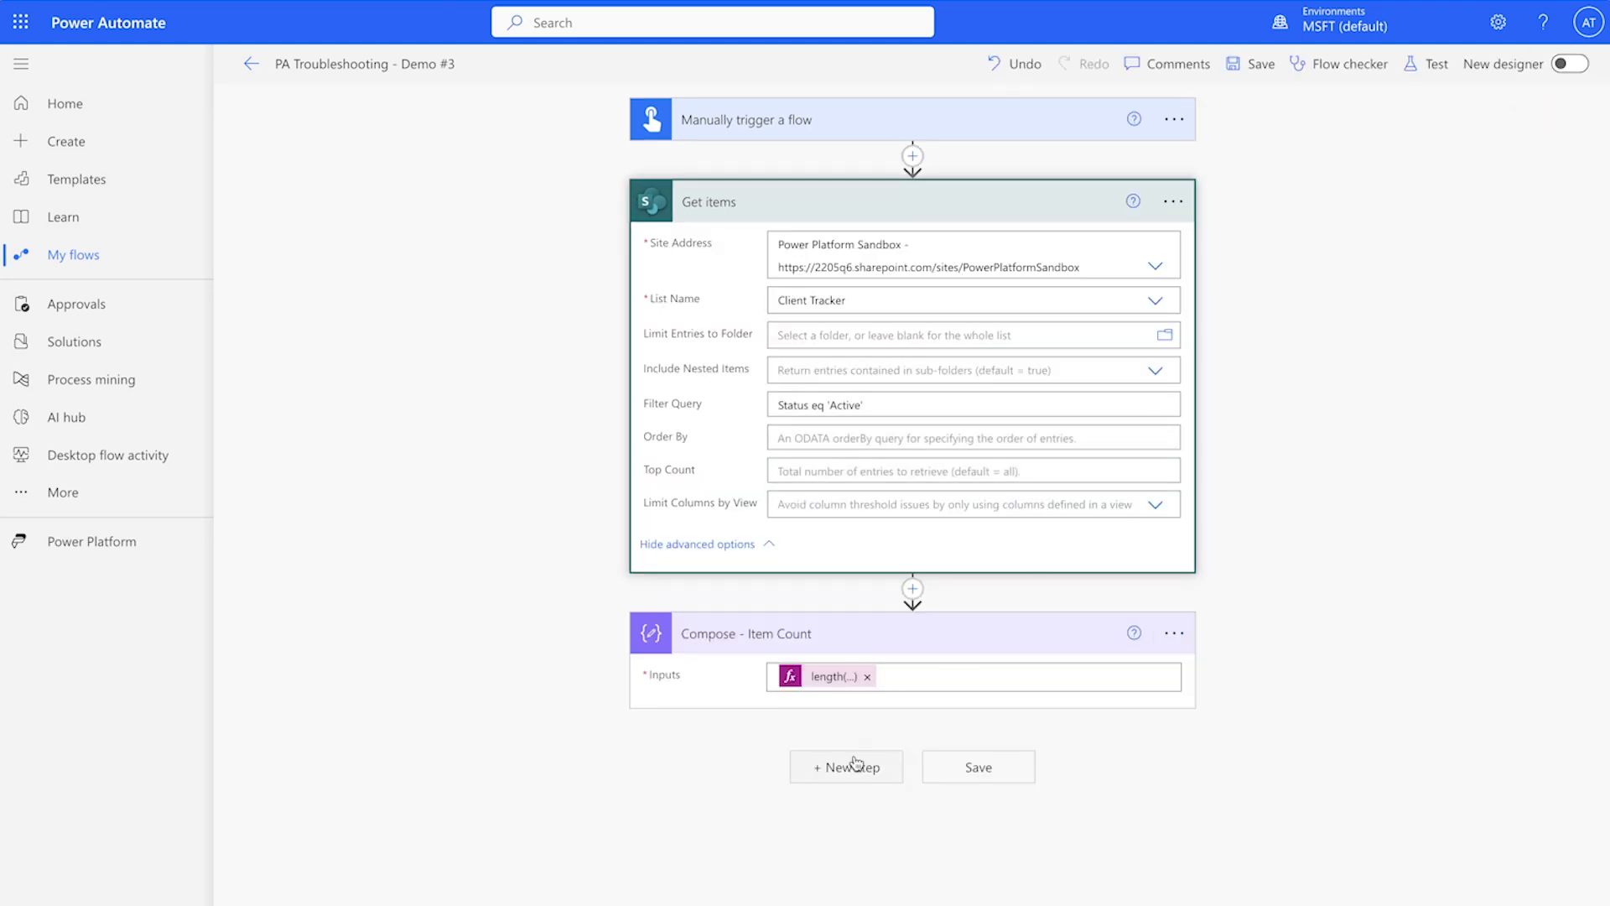
pyautogui.click(862, 762)
pyautogui.click(880, 686)
pyautogui.click(738, 417)
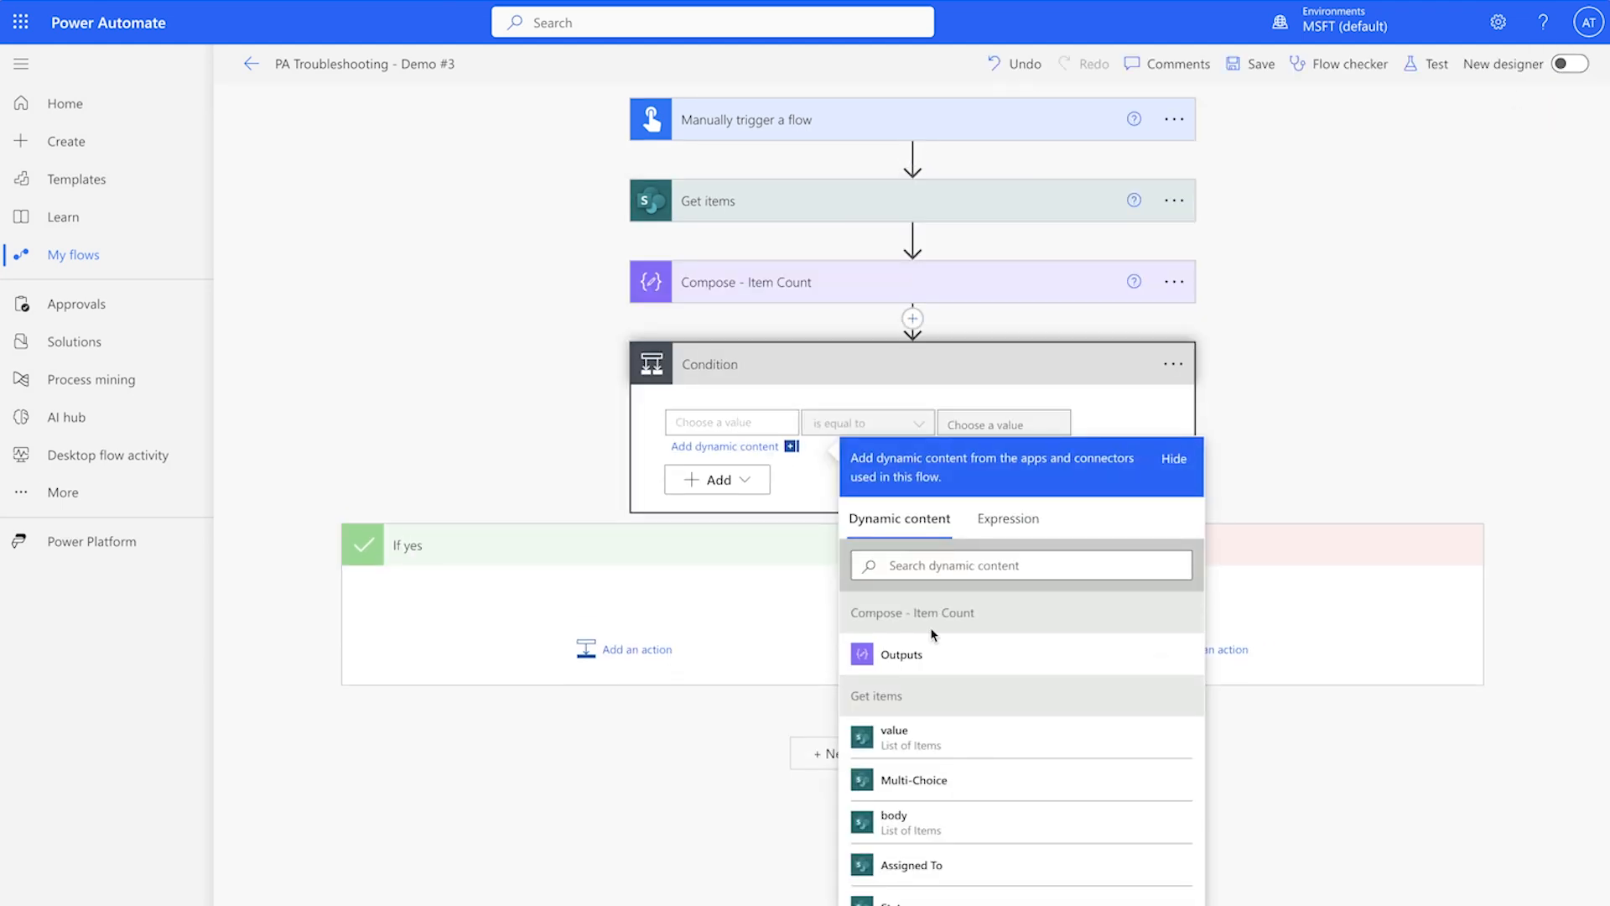
pyautogui.click(953, 651)
pyautogui.click(889, 424)
pyautogui.click(889, 556)
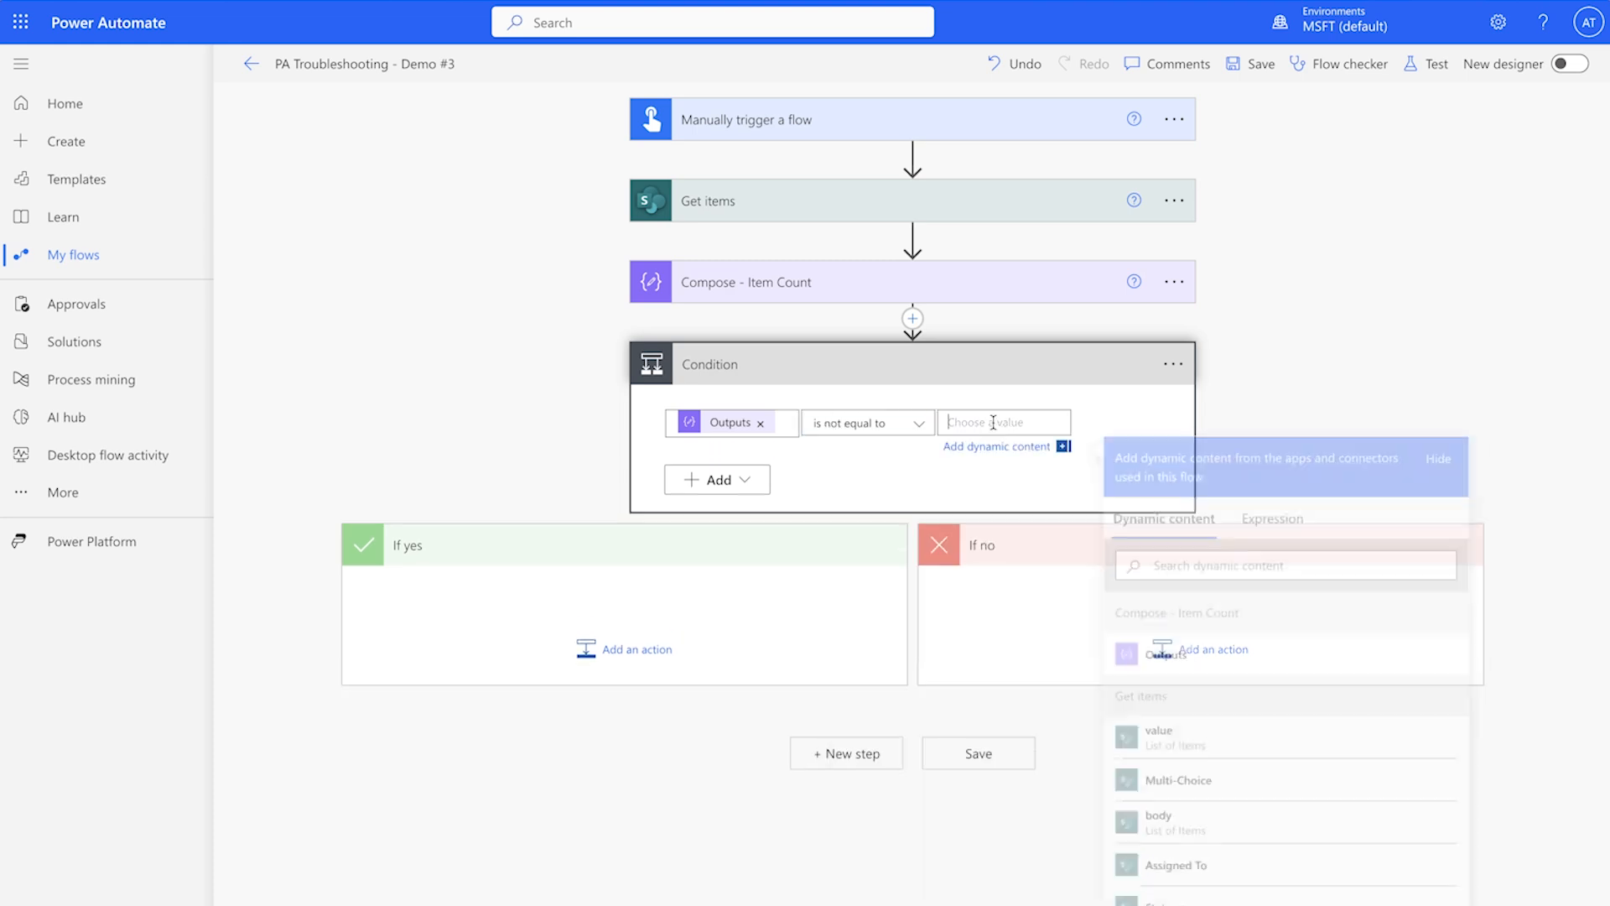
pyautogui.click(1004, 422)
pyautogui.write('0')
# Start adding an action to the Condition's If yes branch and search the operations for "apply"
pyautogui.click(638, 637)
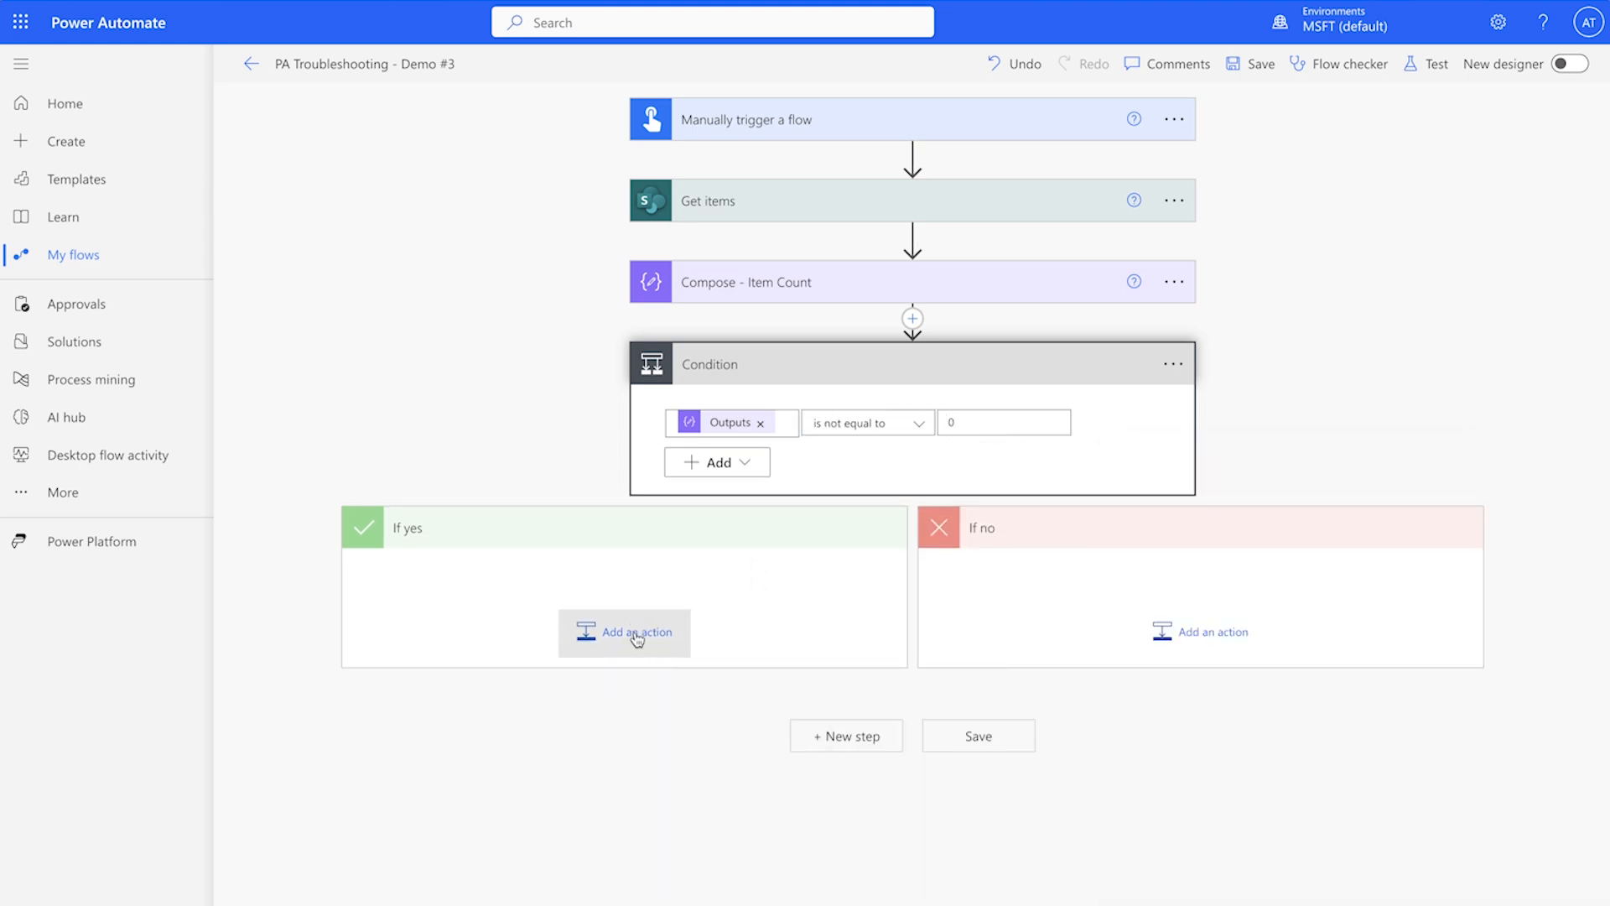
pyautogui.write('apply')
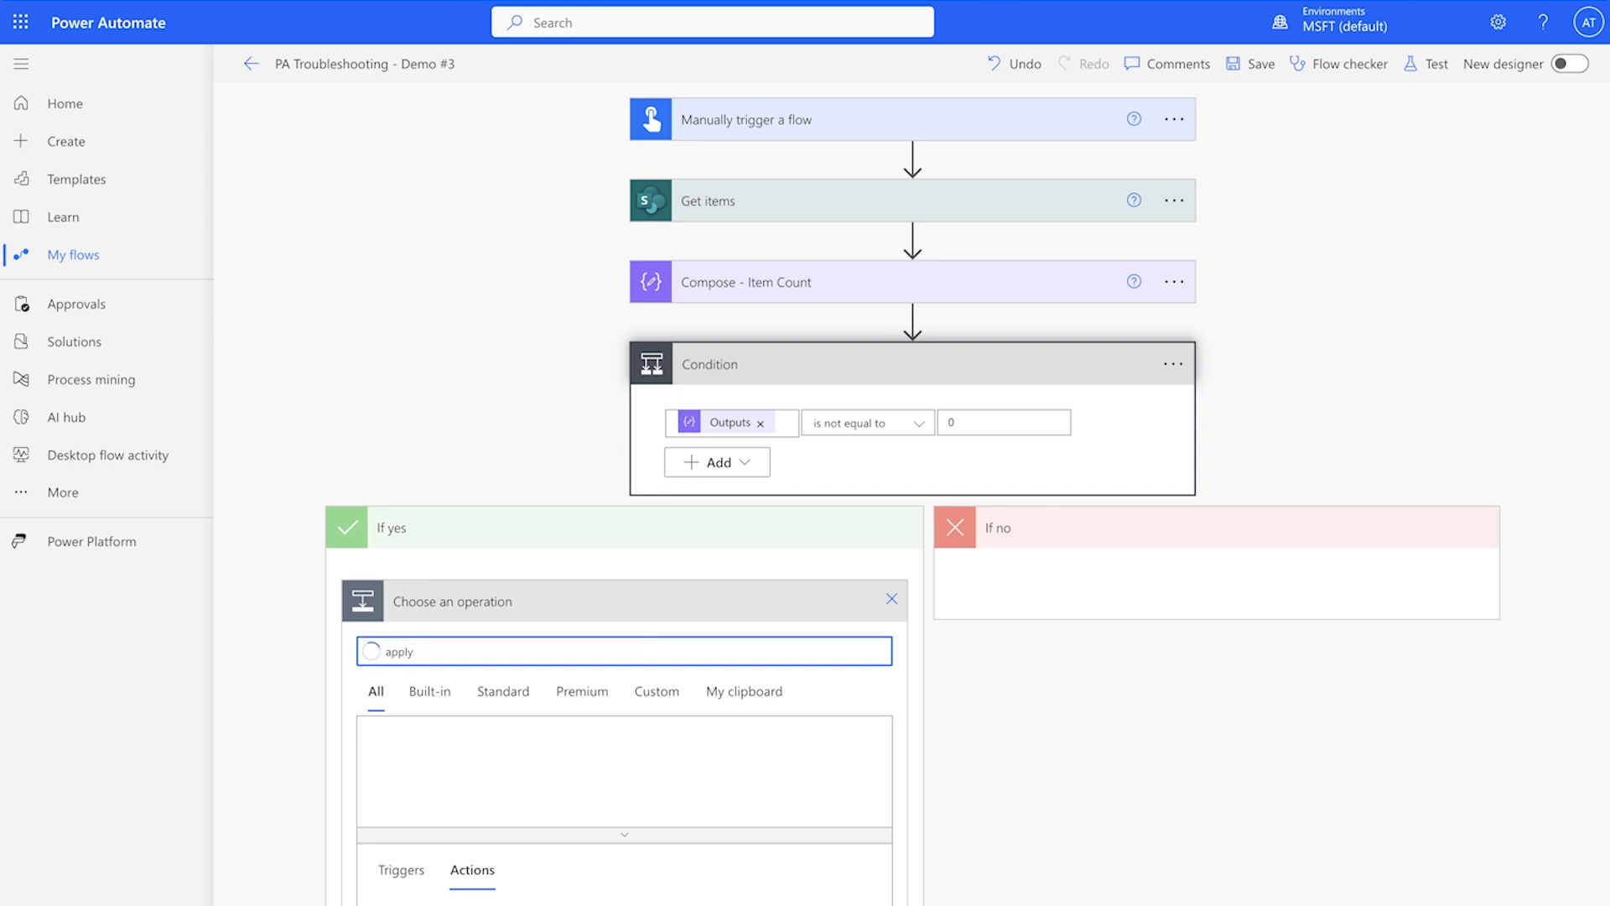
pyautogui.scroll(-3, 1123, 701)
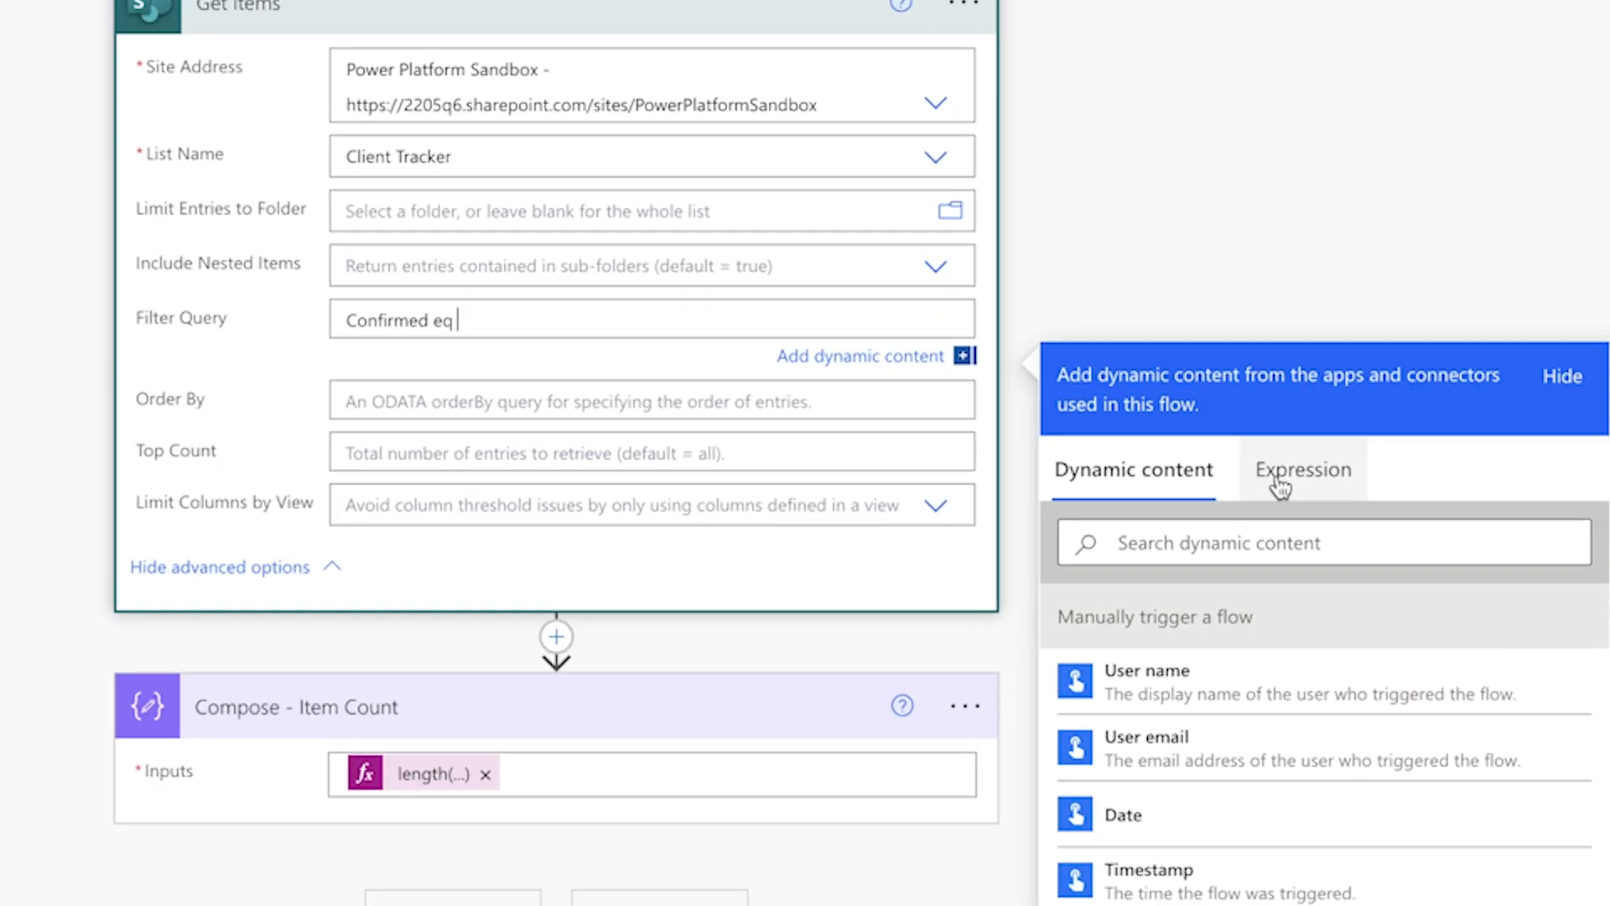
# Complete the Get items filter query as Confirmed eq with the expression true, and save and manually test the flow
pyautogui.click(1391, 501)
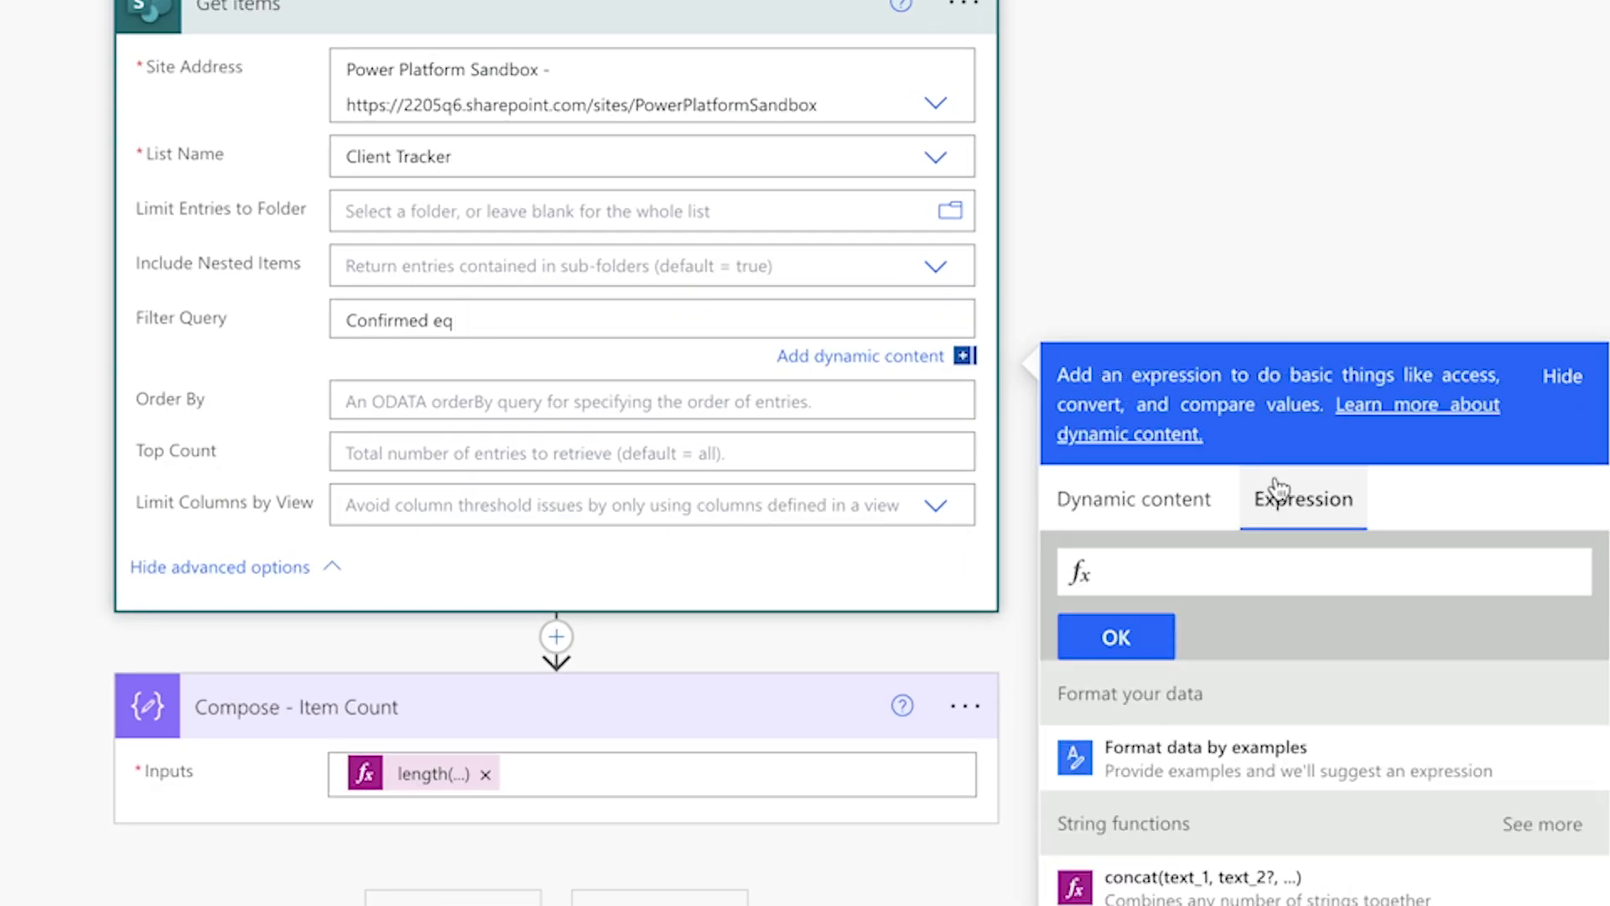
pyautogui.write('true')
pyautogui.click(1254, 598)
pyautogui.click(1258, 617)
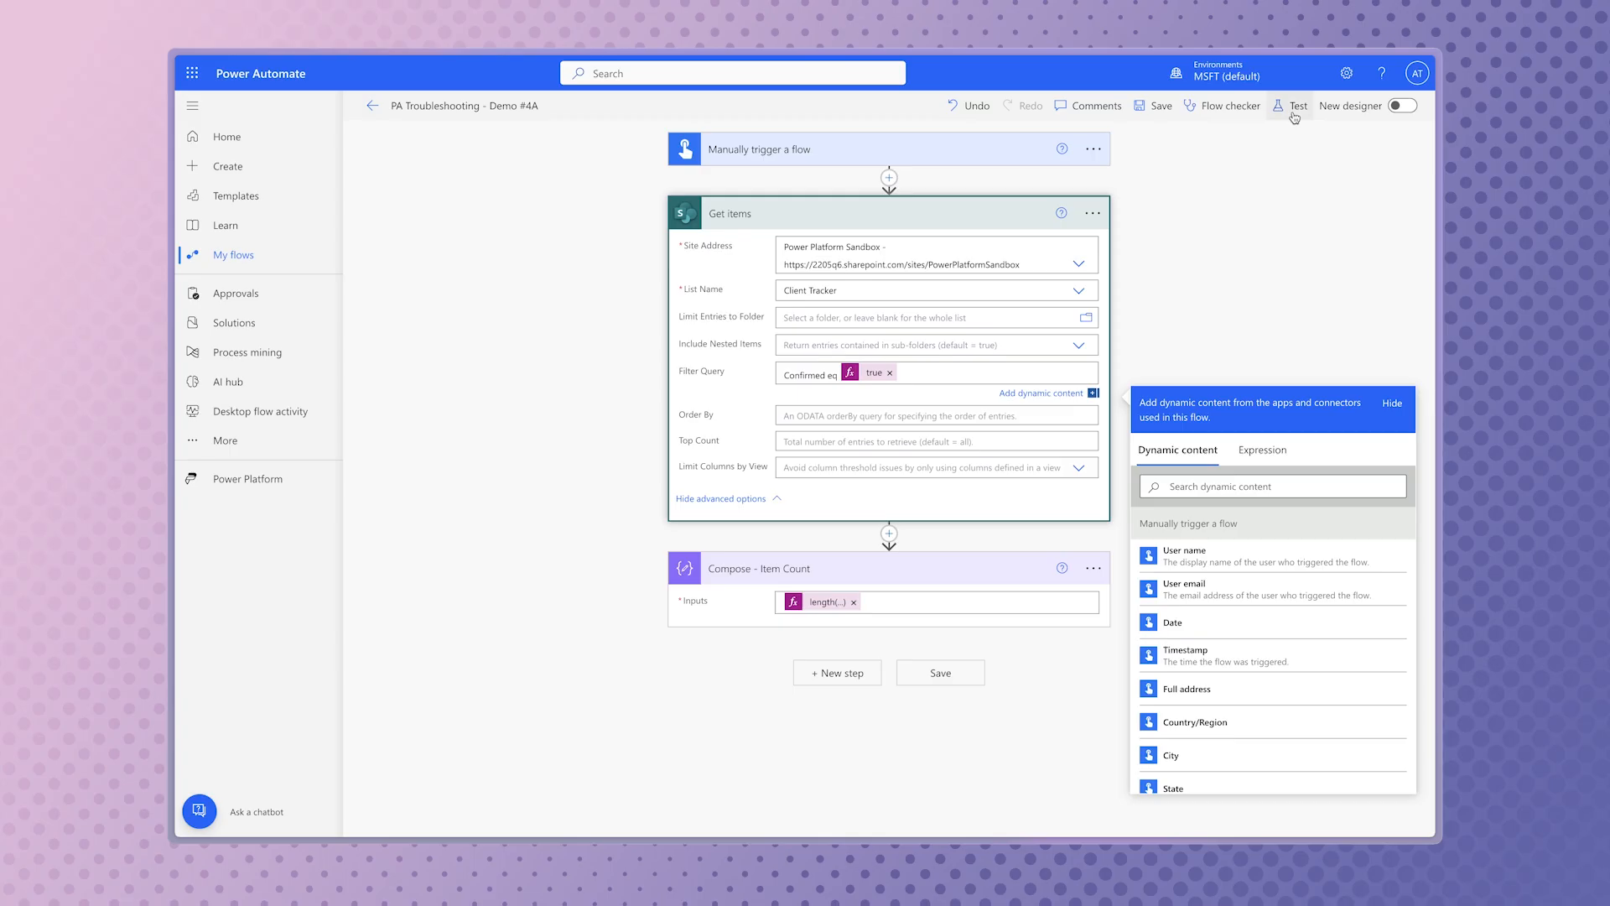
pyautogui.click(1294, 112)
pyautogui.click(1208, 804)
pyautogui.click(1228, 811)
pyautogui.click(1229, 812)
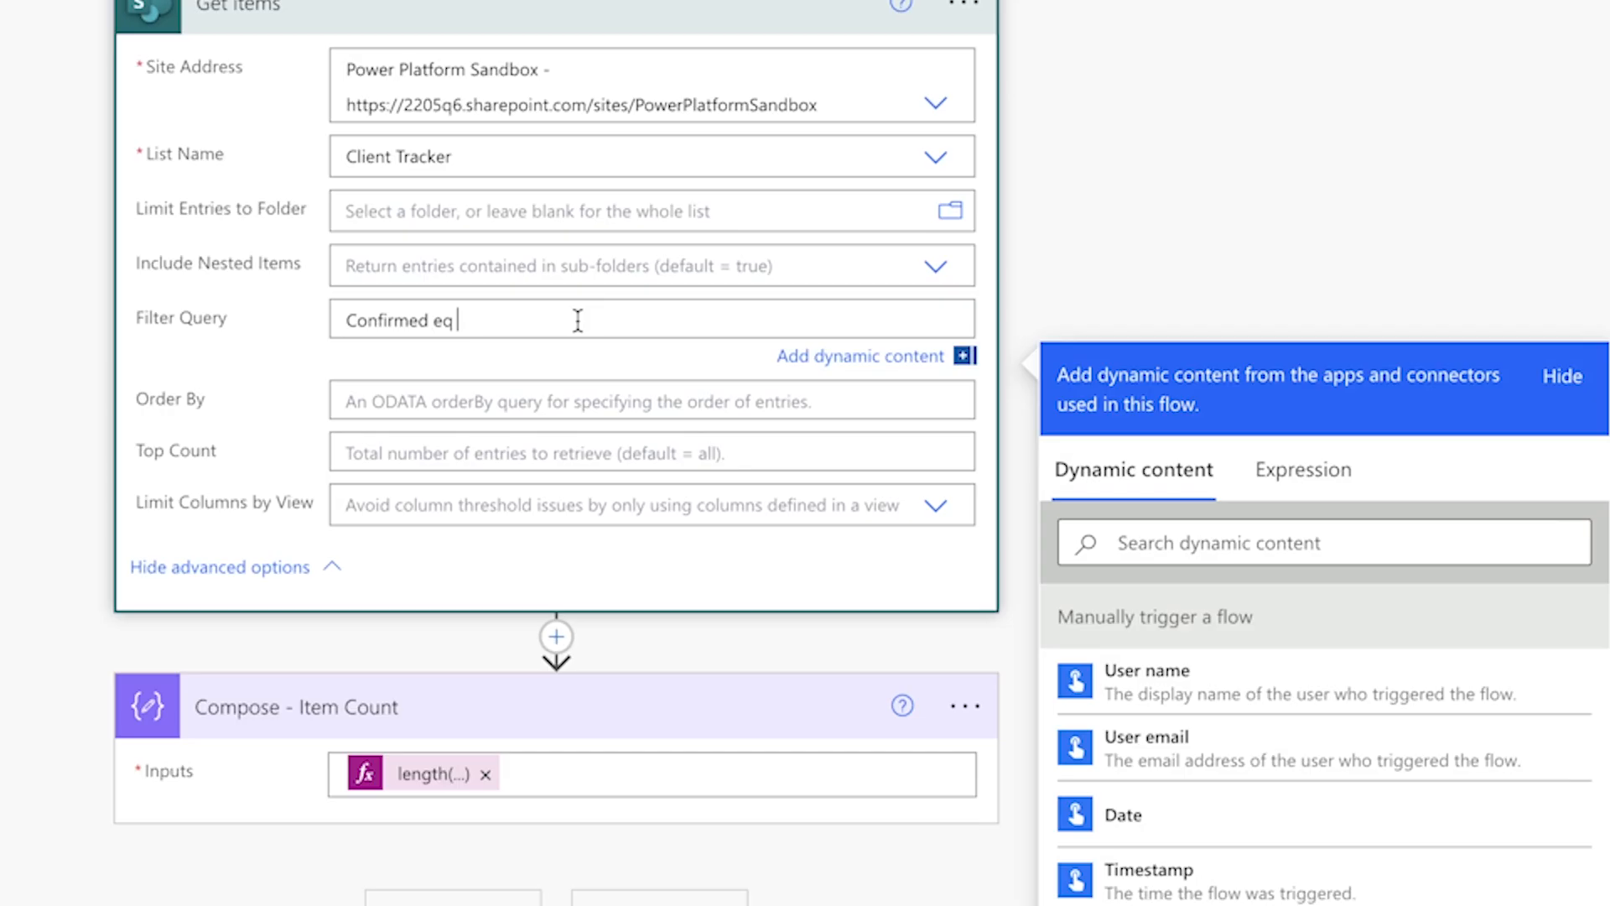
# Set the filter query to Confirmed eq 'true', save and manually test the flow, and inspect the run result
pyautogui.write("'true'")
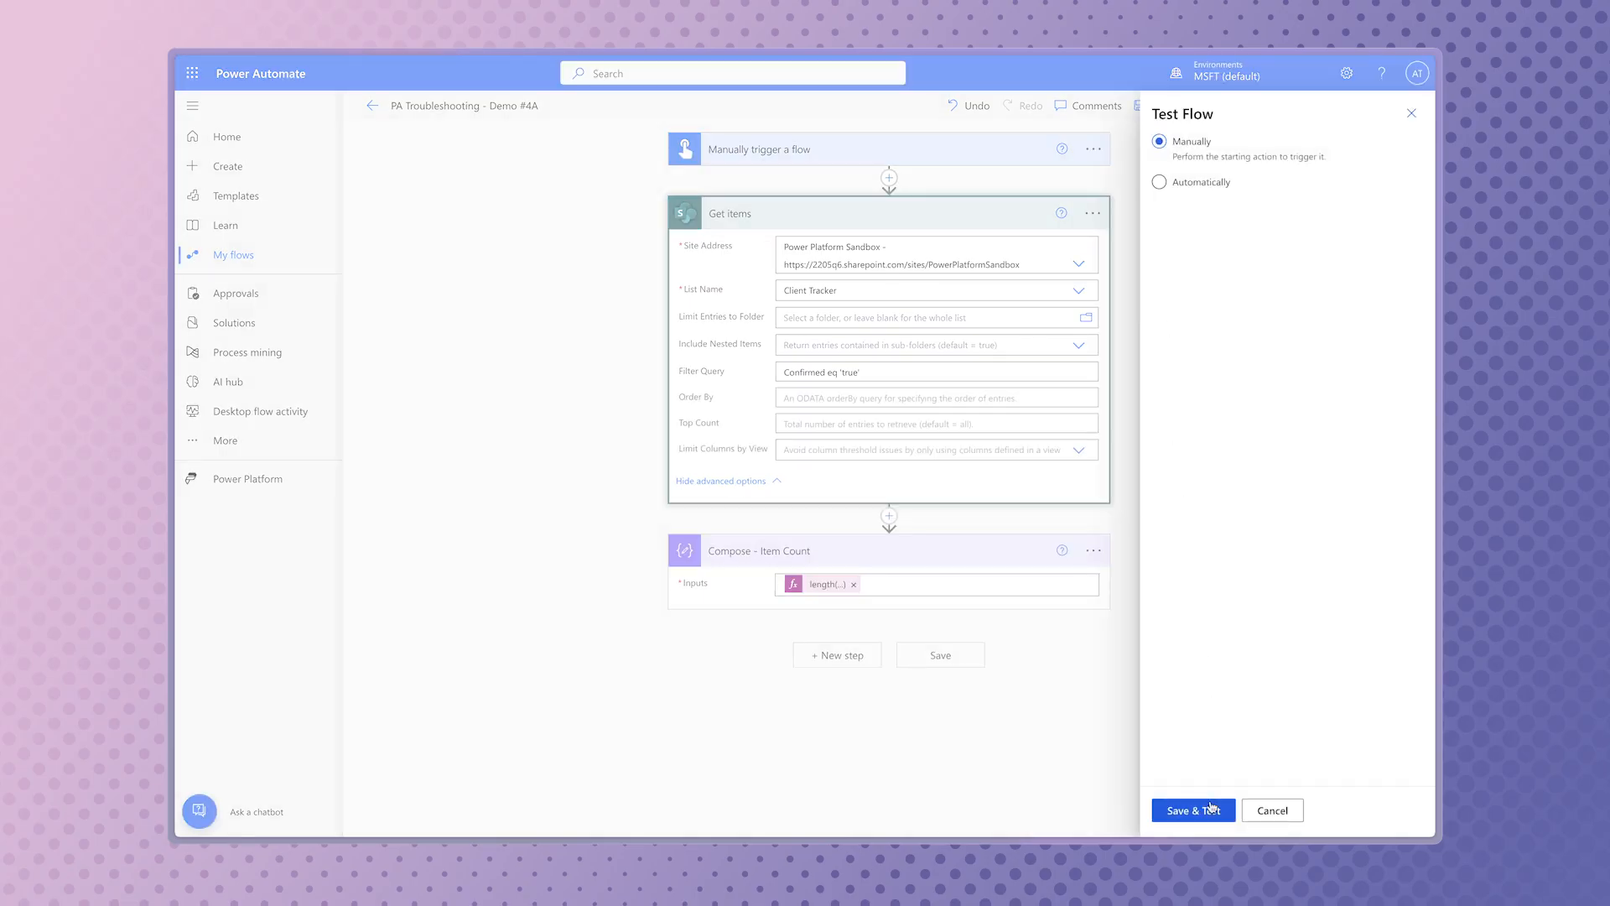
pyautogui.click(1223, 812)
pyautogui.click(1225, 812)
pyautogui.click(1229, 812)
pyautogui.click(986, 312)
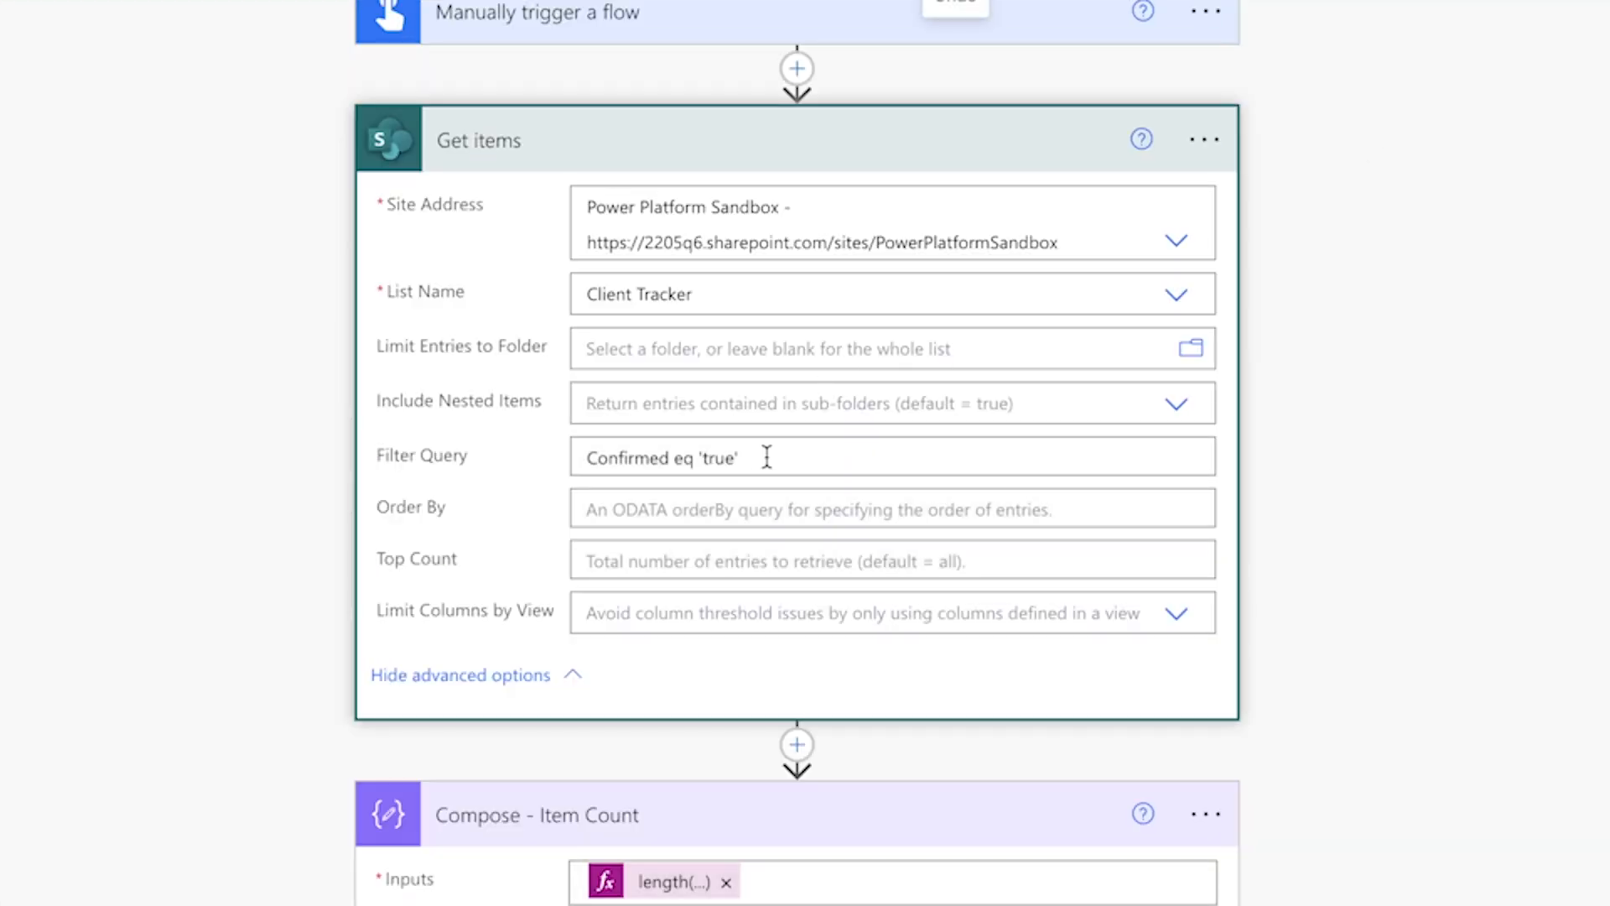
# Change the Get items filter query to Confirmed eq 1, and save and manually test the flow
pyautogui.moveTo(766, 457); pyautogui.dragTo(695, 455)
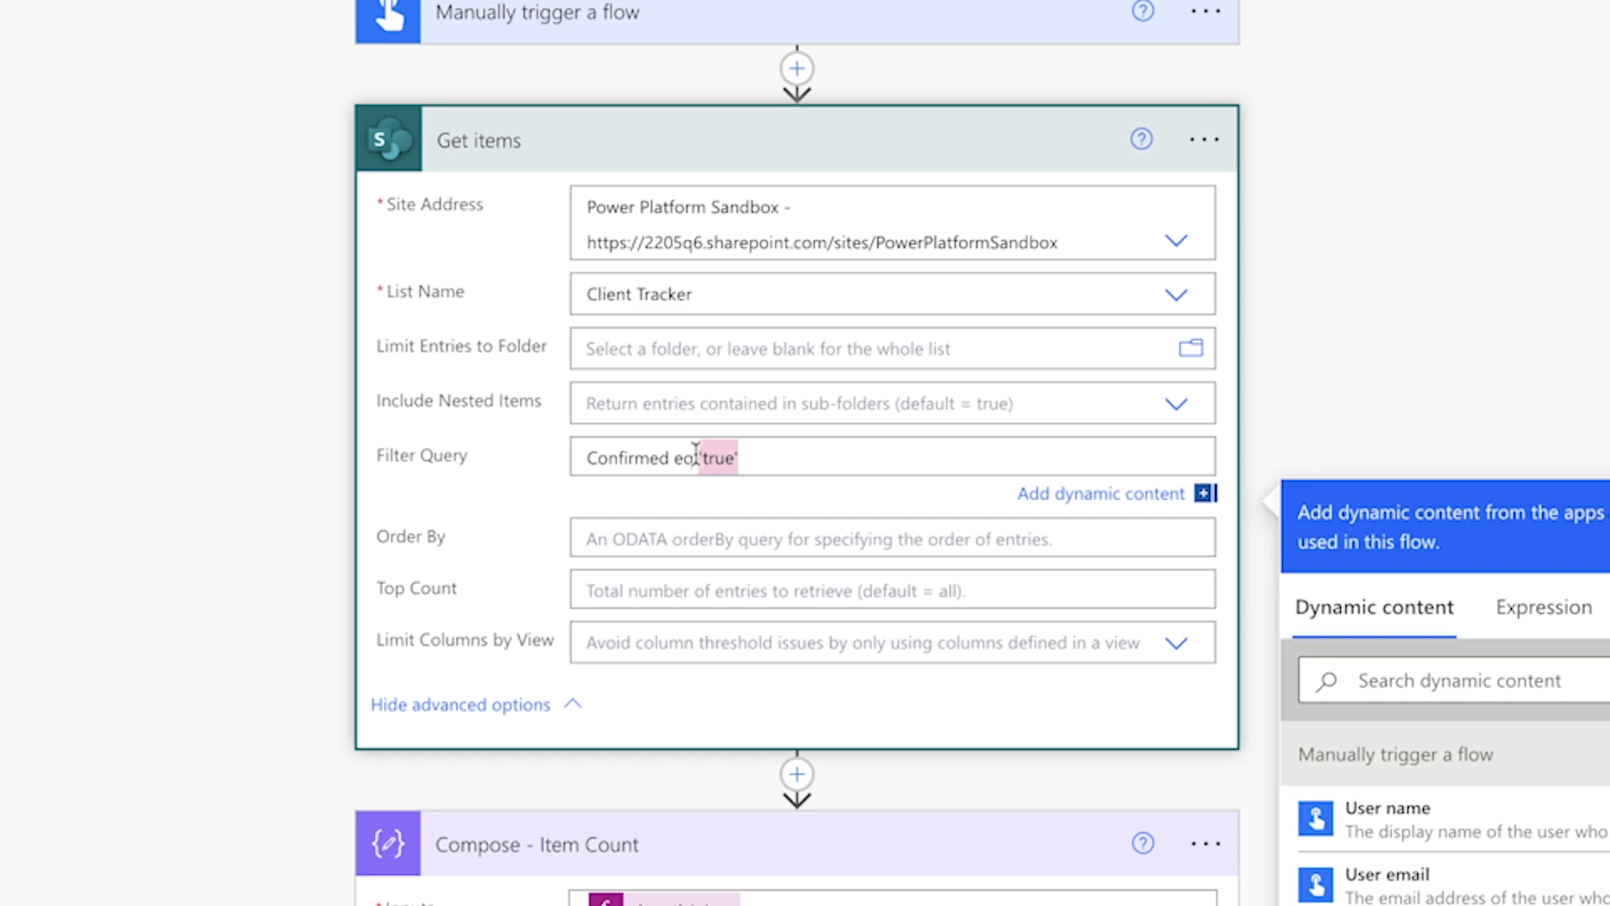
pyautogui.write('1')
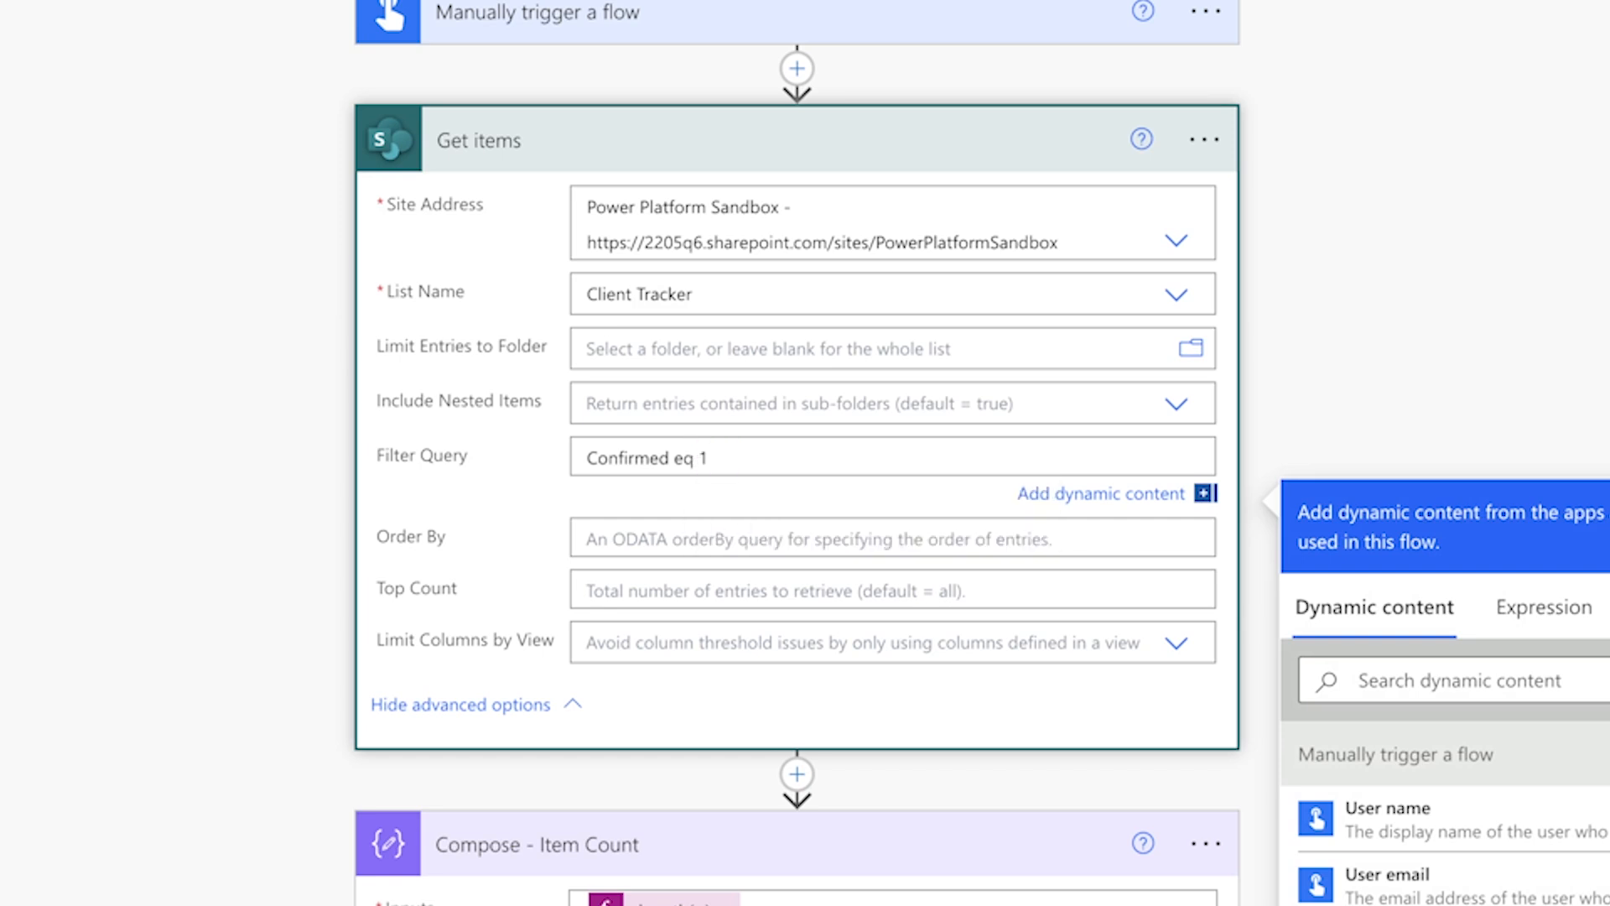
pyautogui.click(1290, 111)
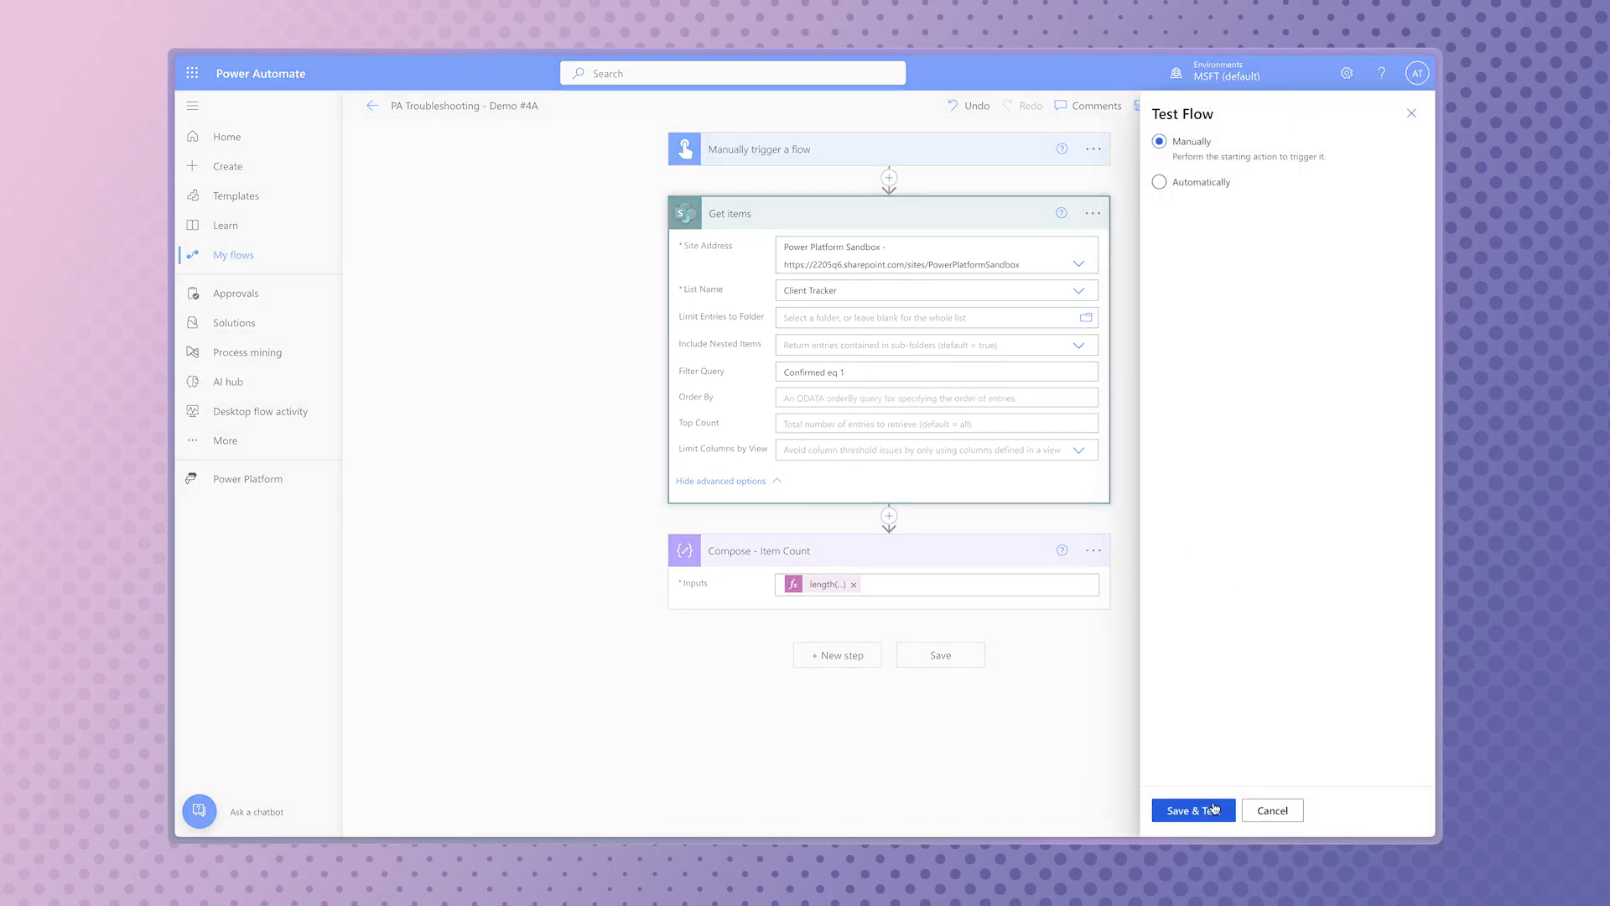
pyautogui.click(1214, 802)
pyautogui.click(1212, 810)
pyautogui.click(1213, 809)
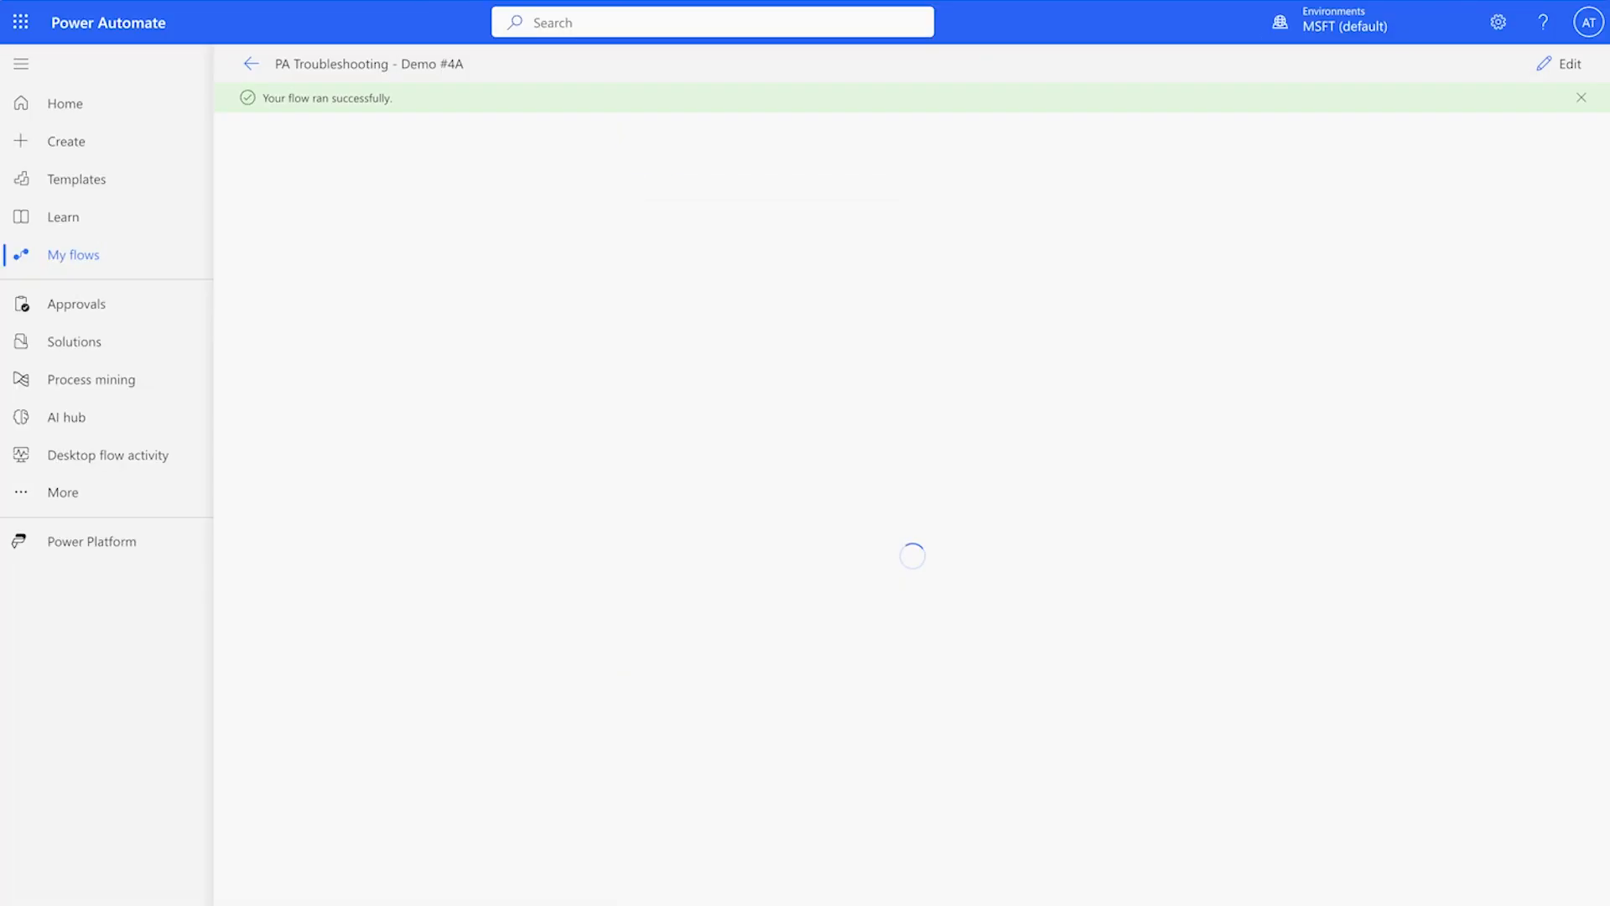
# Expand an action in the completed Demo #4A run to inspect its result
pyautogui.click(996, 341)
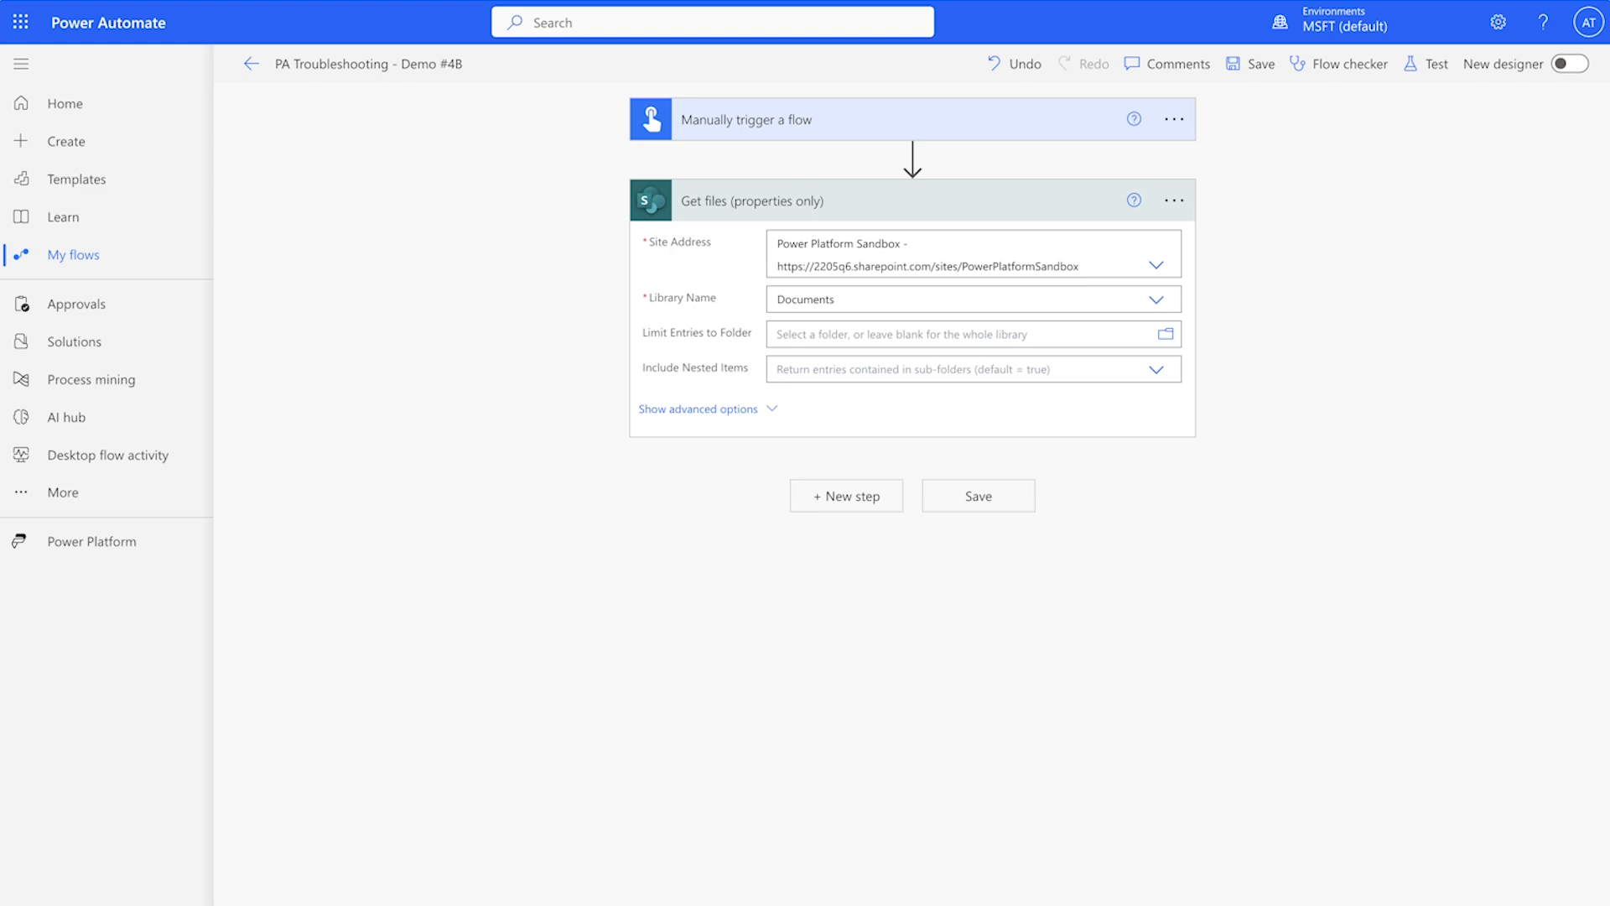
# Show the advanced options of Get files (properties only) and insert a Convert time zone action above it
pyautogui.click(770, 411)
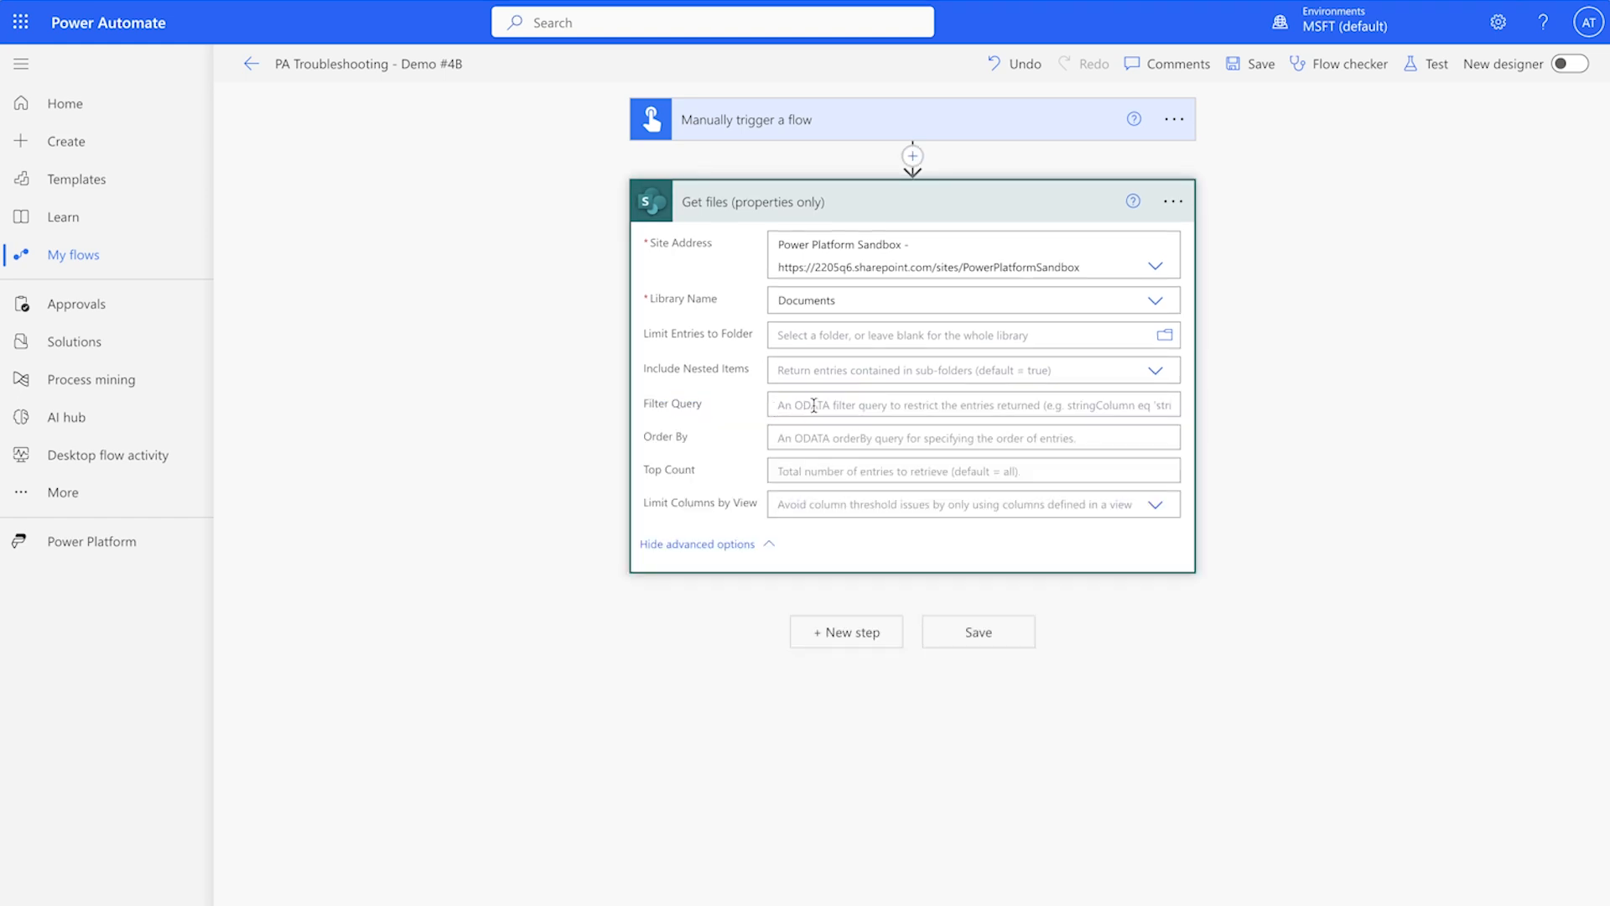
pyautogui.click(813, 406)
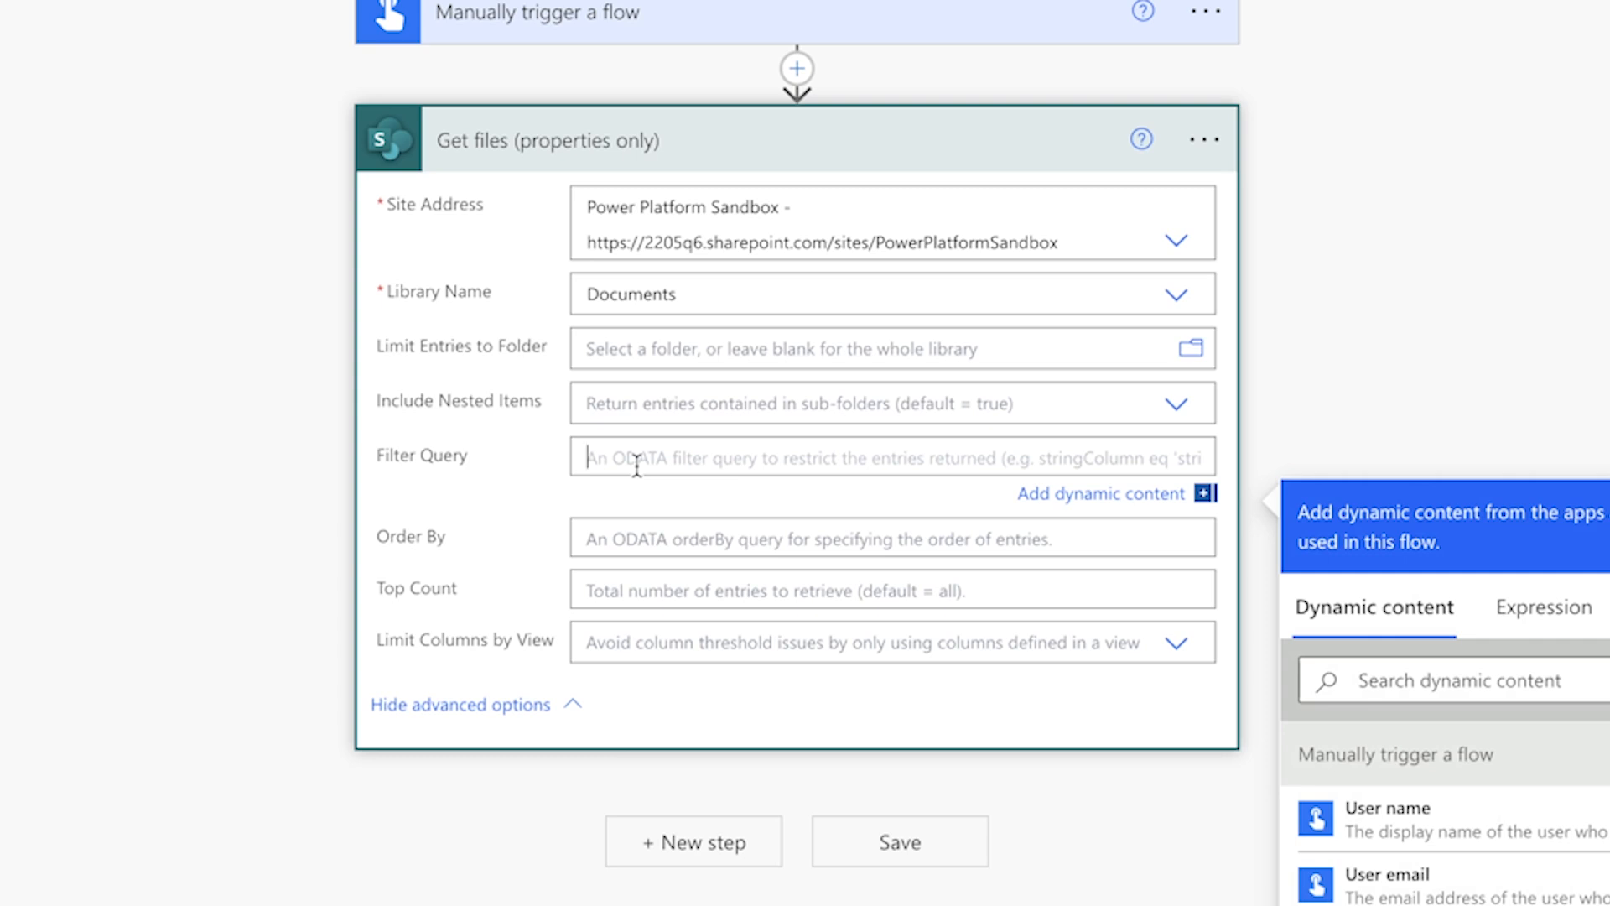
pyautogui.click(811, 83)
pyautogui.click(823, 111)
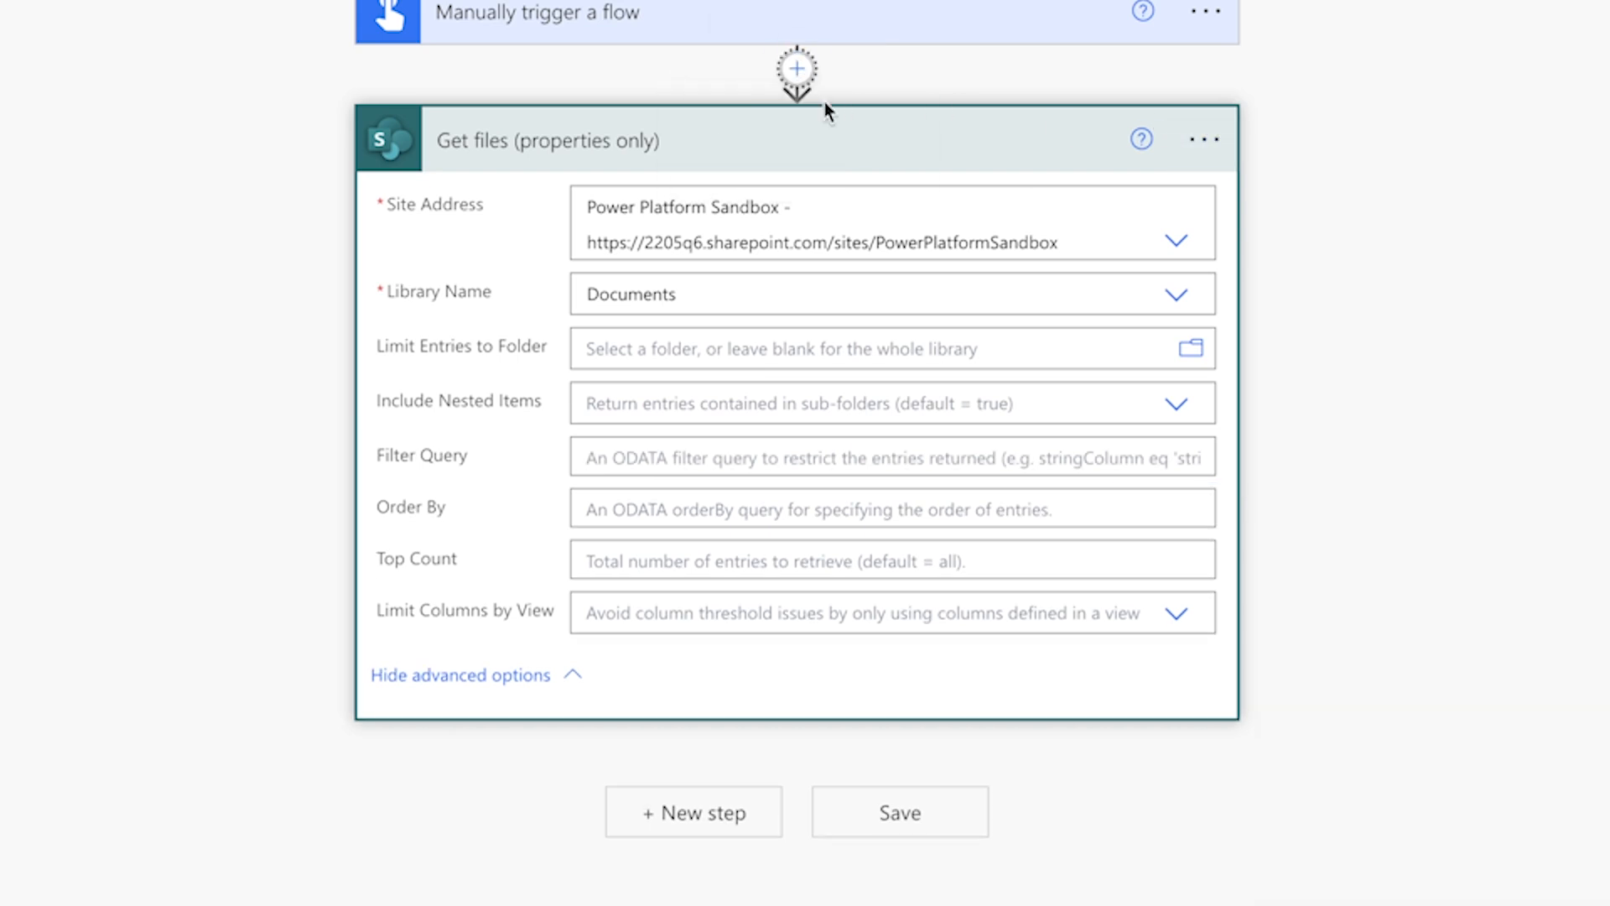
pyautogui.write('Convert time')
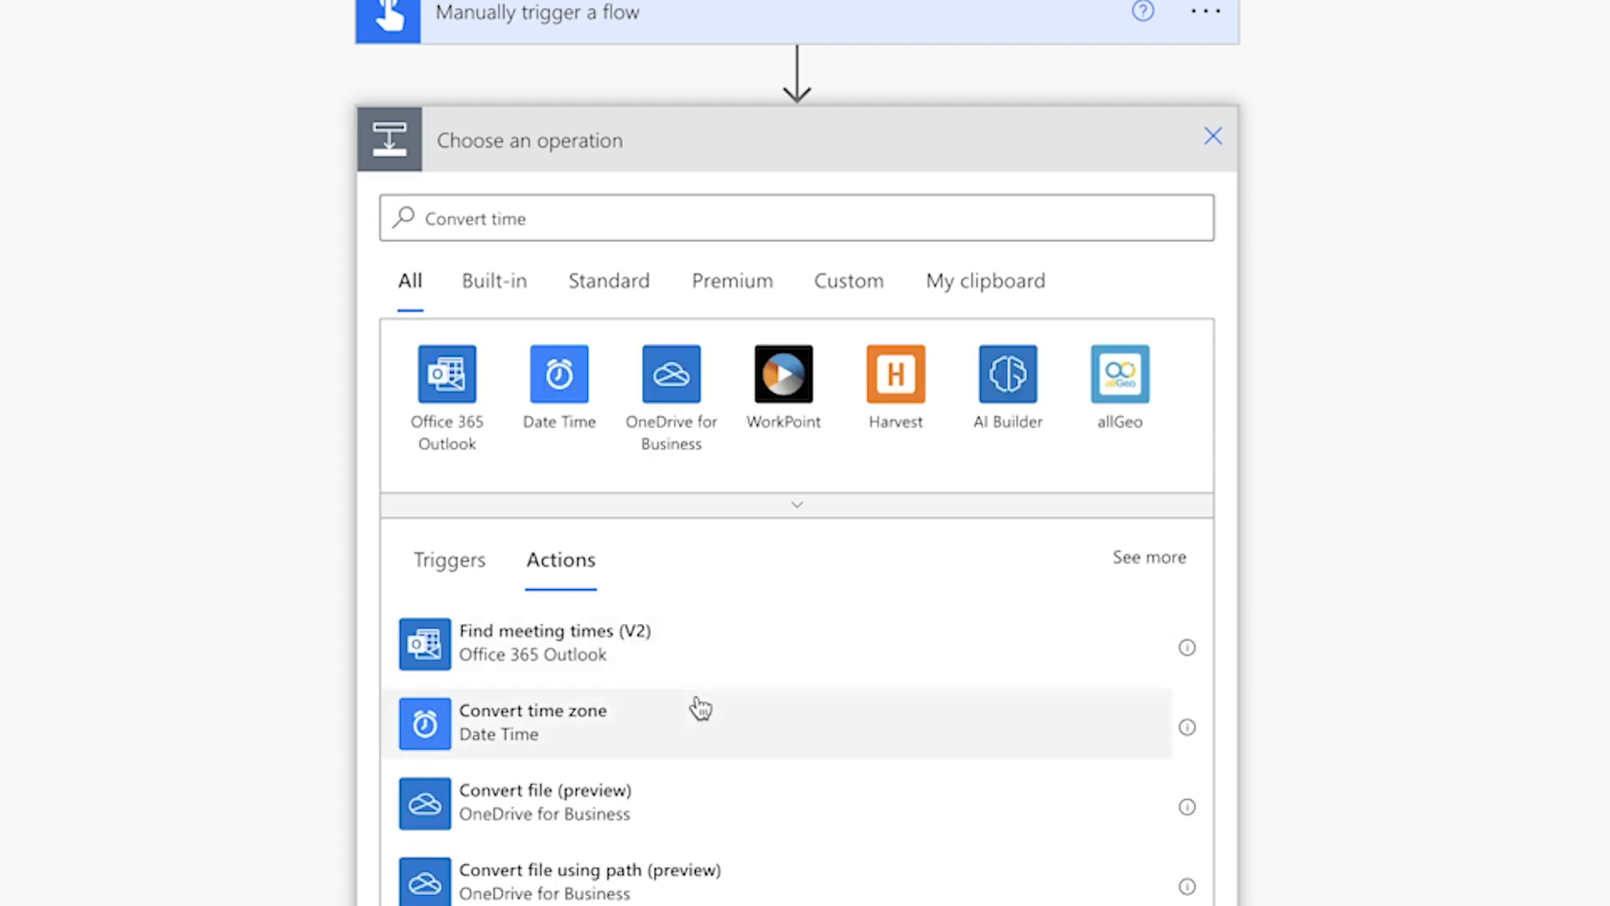
pyautogui.click(698, 710)
# Set the Base time of the Convert time zone action to the expression utcNow()
pyautogui.click(933, 208)
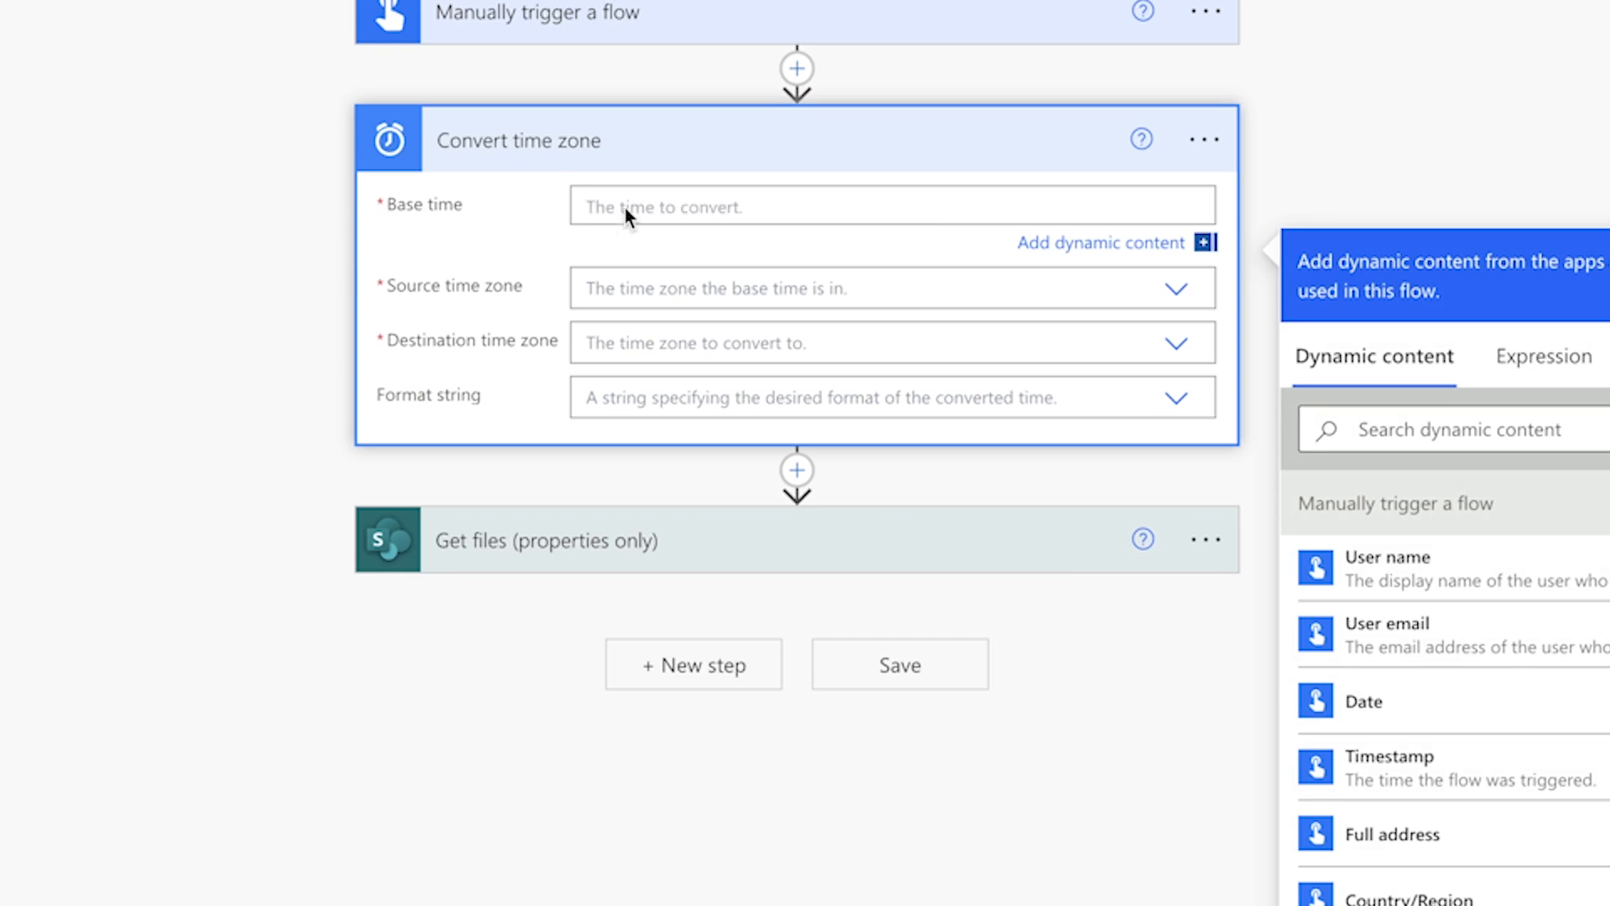
pyautogui.click(1521, 363)
pyautogui.write('utc')
pyautogui.press('Return')
pyautogui.click(1098, 521)
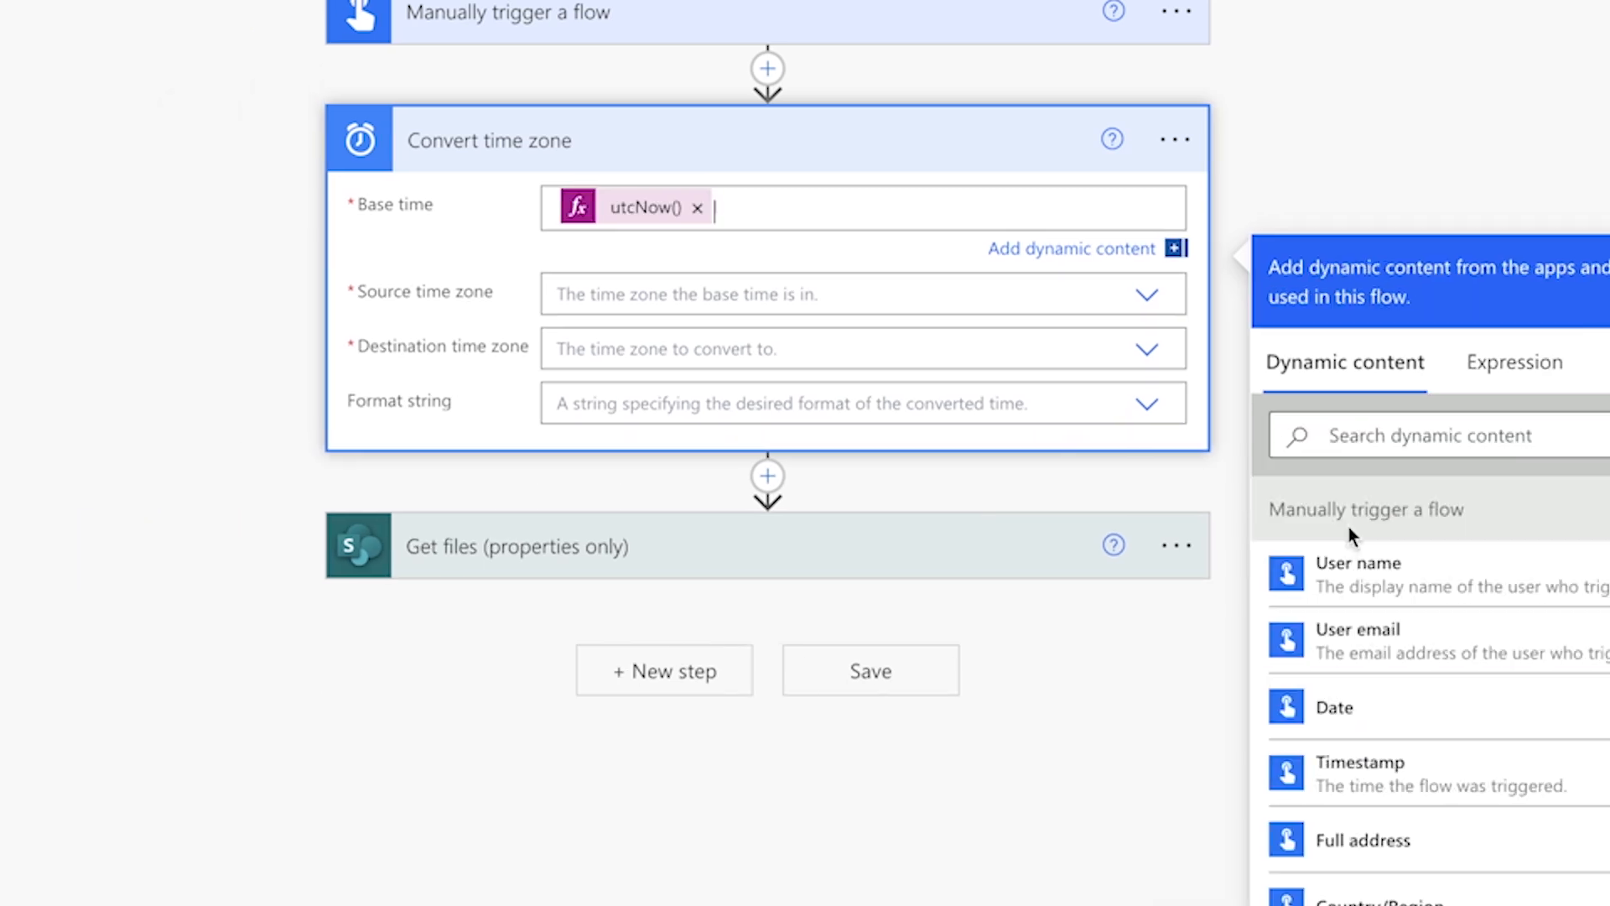
# Convert from (UTC) Coordinated Universal Time to (UTC-07:00) Mountain Time (US & Canada), formatted with the round-trip date/time pattern [o]
pyautogui.click(1146, 295)
pyautogui.click(754, 263)
pyautogui.write('universal')
pyautogui.click(809, 487)
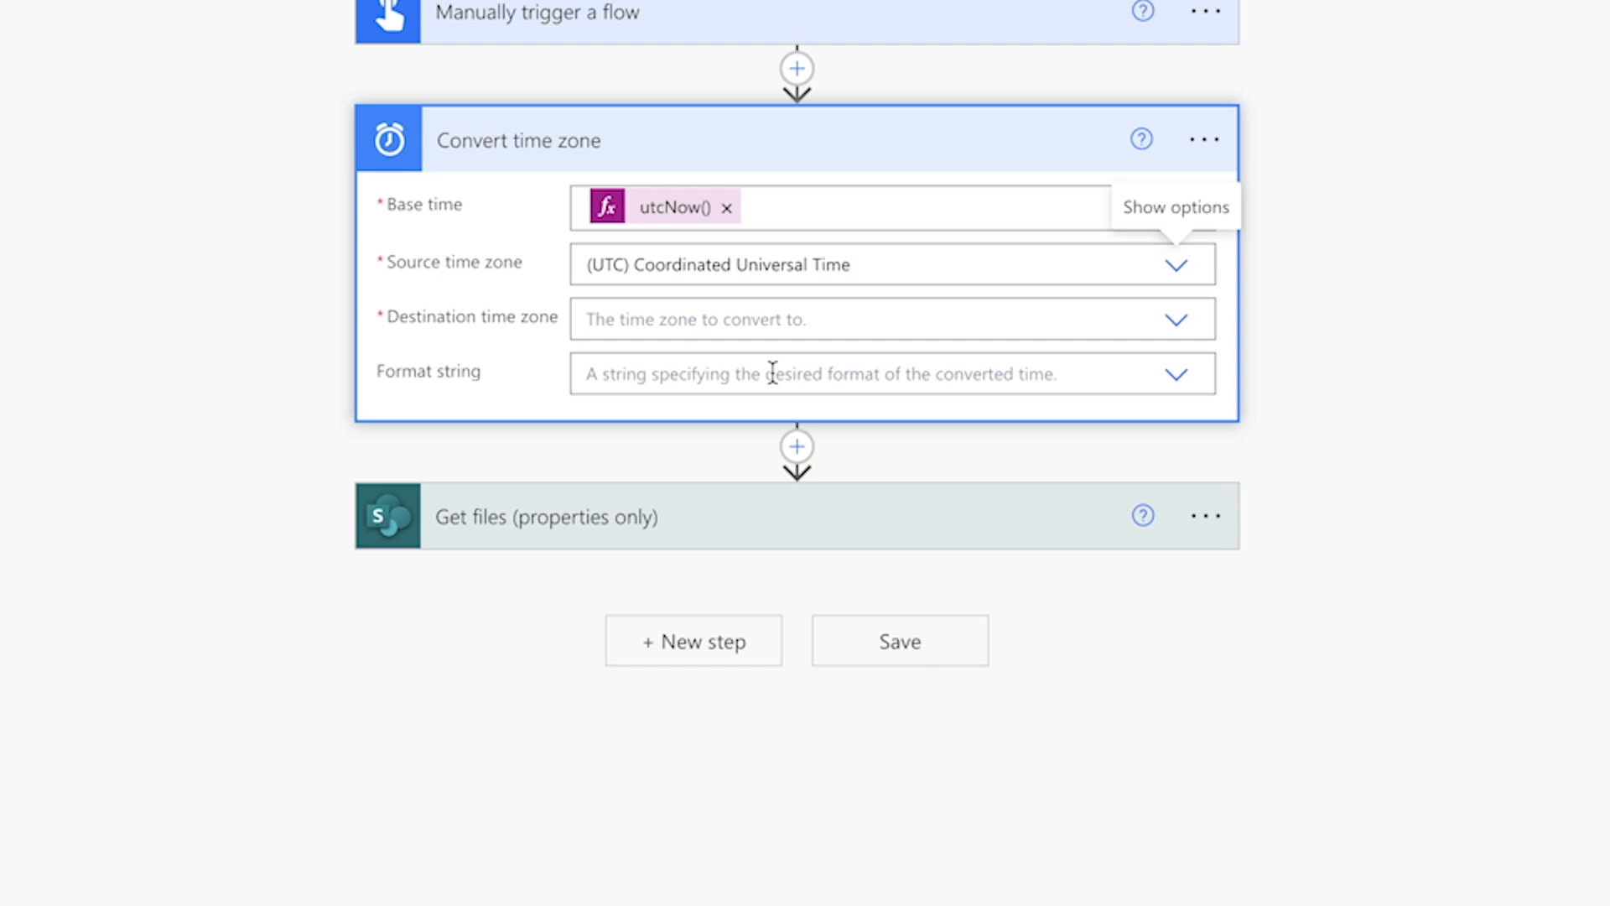
pyautogui.click(738, 322)
pyautogui.write('mount')
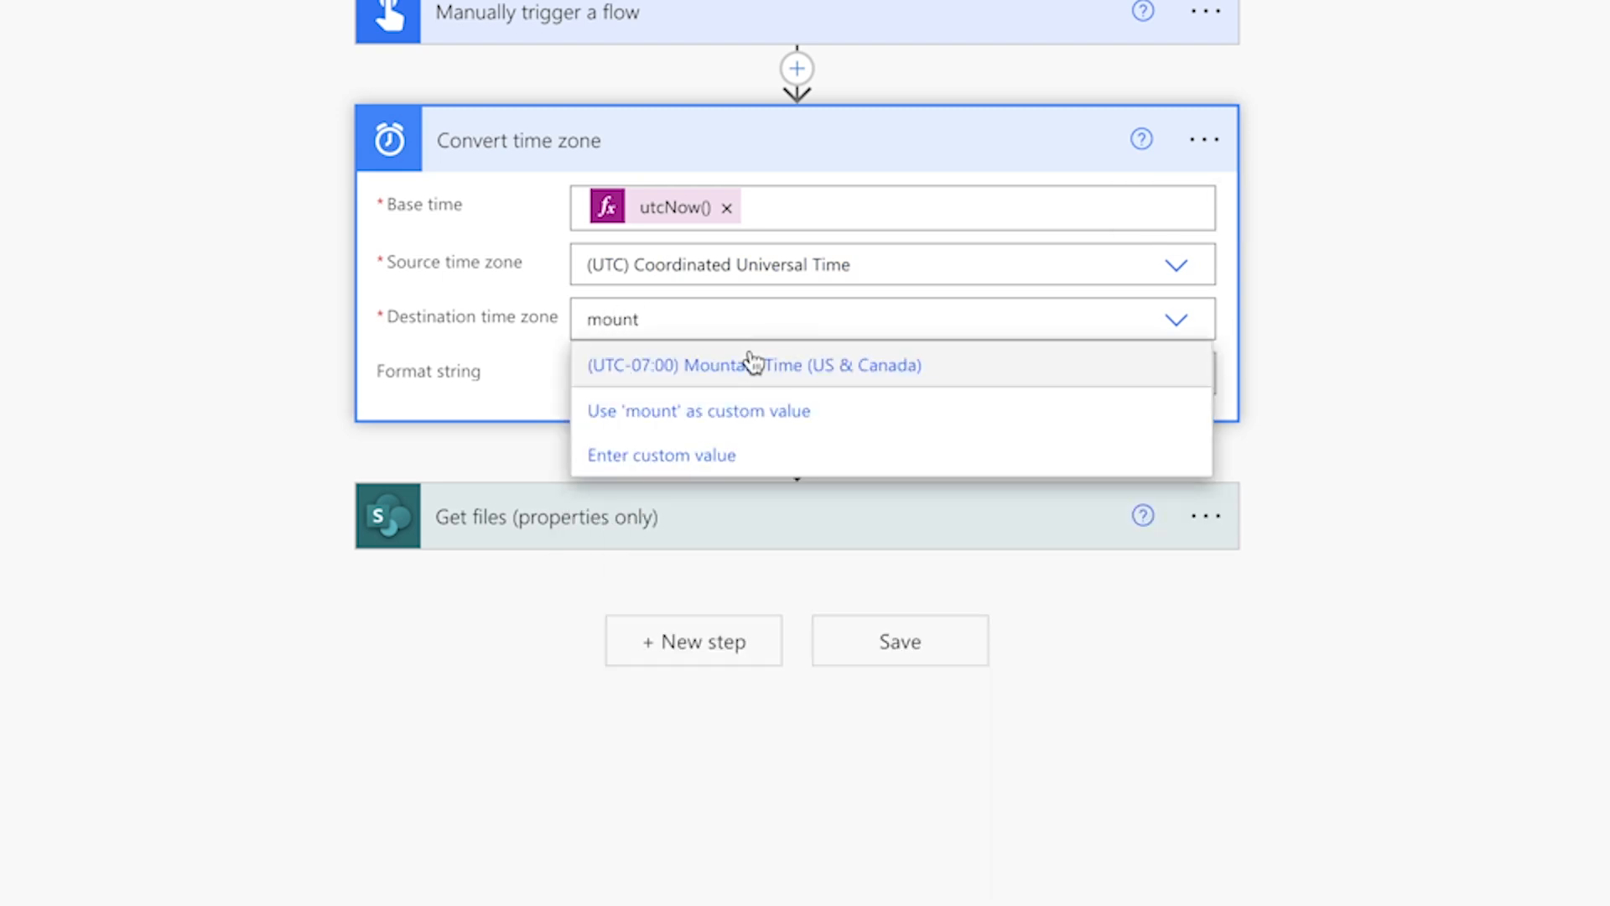
pyautogui.click(752, 364)
pyautogui.click(1175, 379)
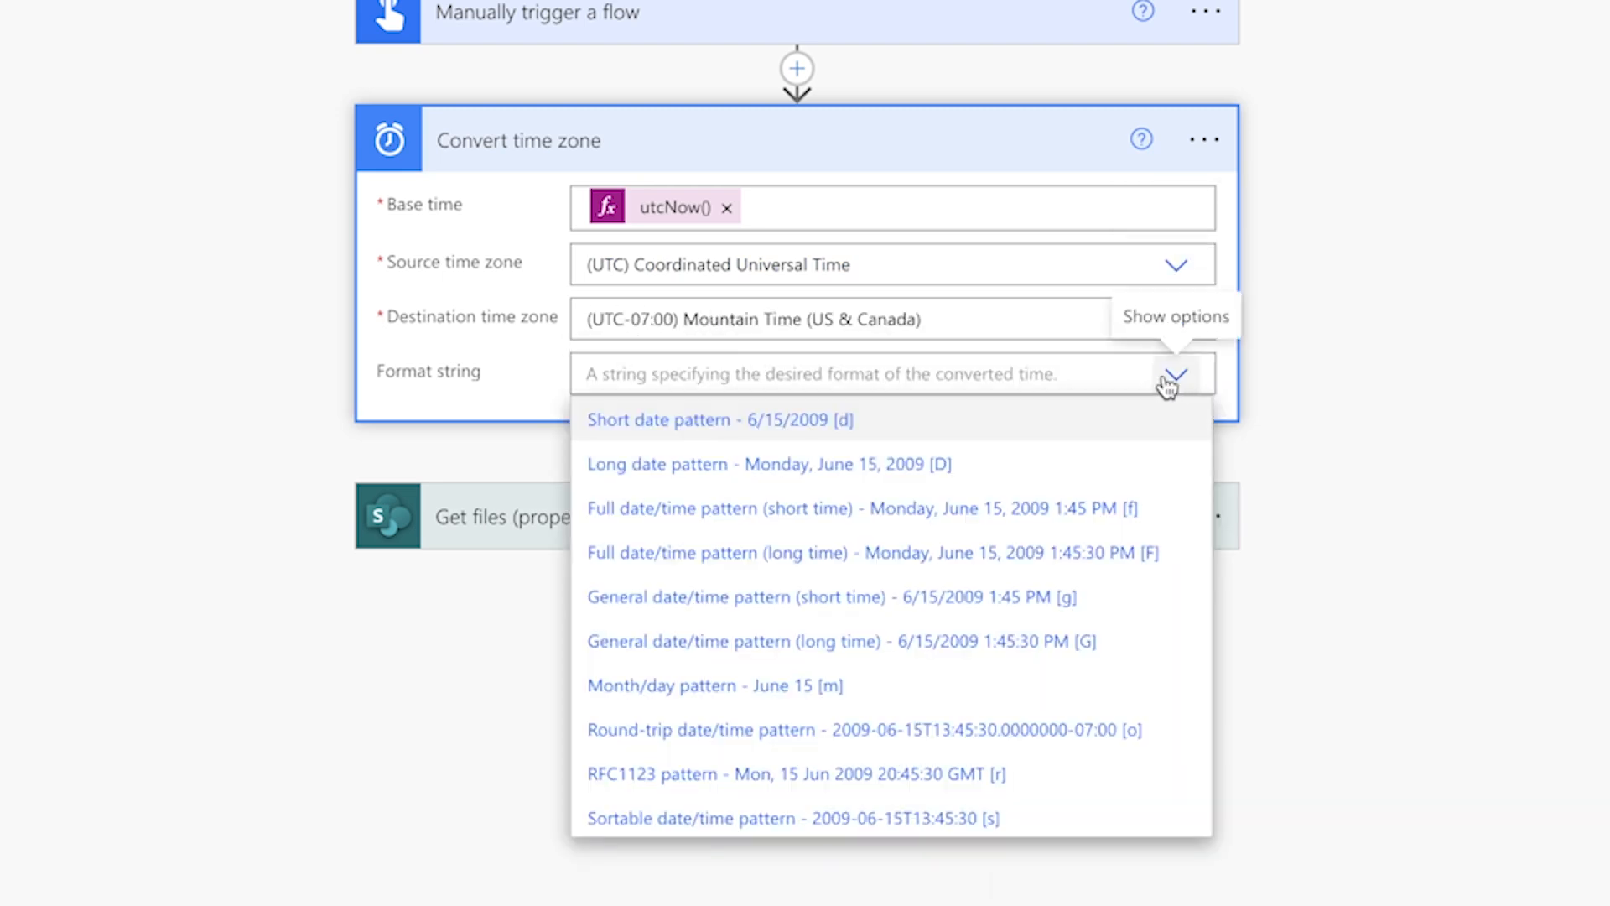
pyautogui.click(1041, 738)
# Insert a Compose action named "Compose - Dynamic Date" between Convert time zone and Get files
pyautogui.click(797, 448)
pyautogui.click(803, 487)
pyautogui.write('Compose')
pyautogui.click(869, 753)
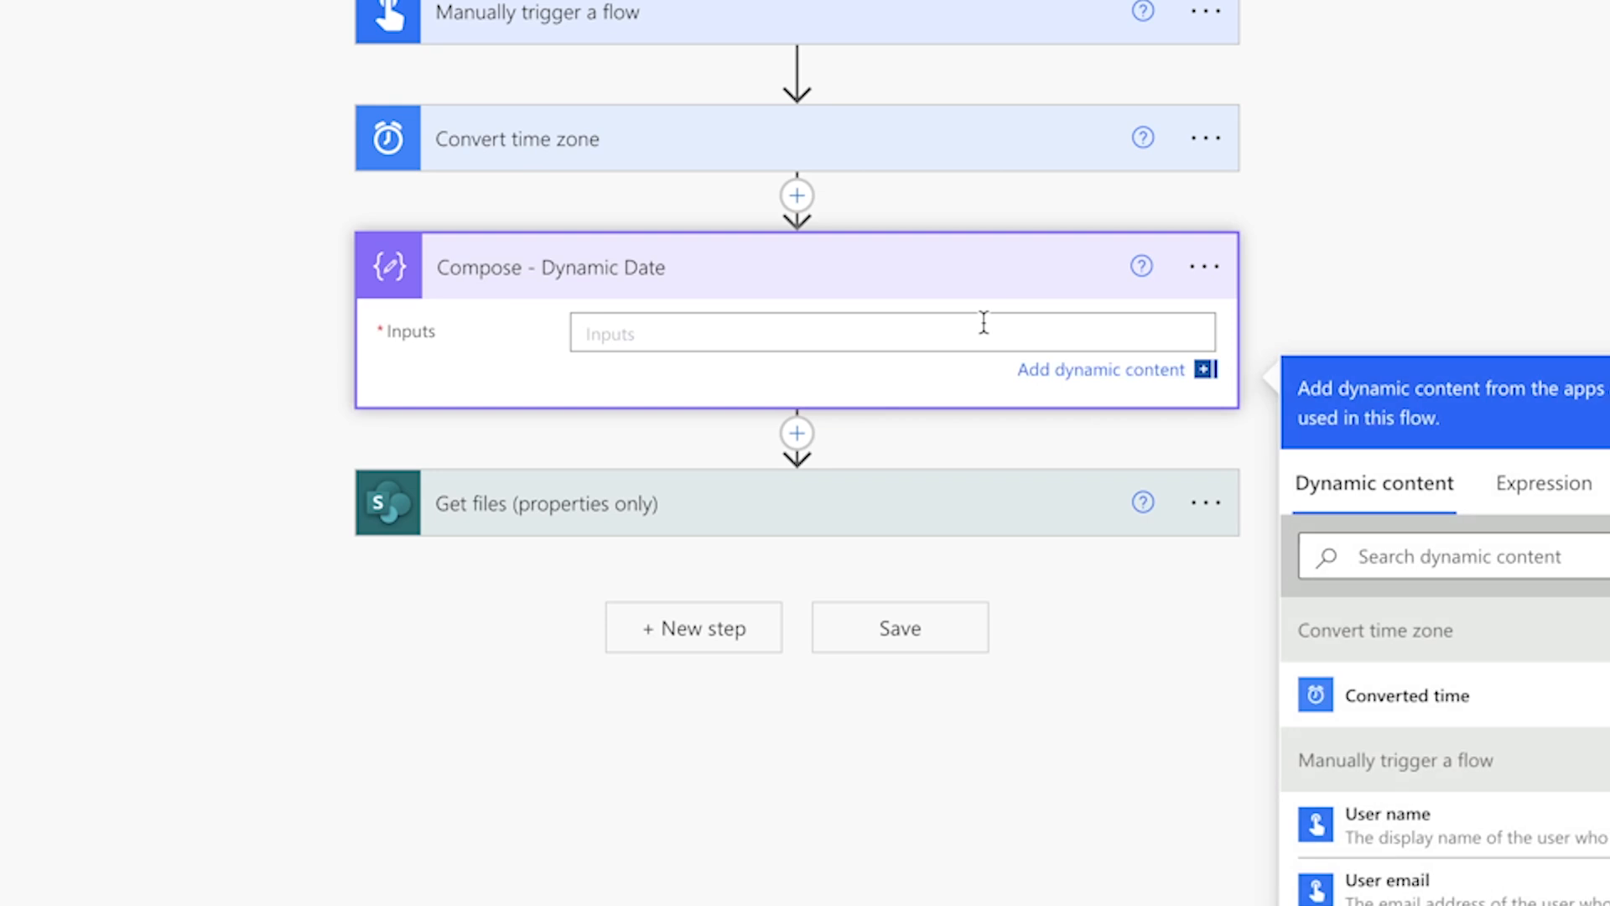
# Write the expression addDays(body('Convert_time_zone'),-3) for the Compose inputs, using the Converted time dynamic content as the date
pyautogui.click(1258, 482)
pyautogui.write('addDa')
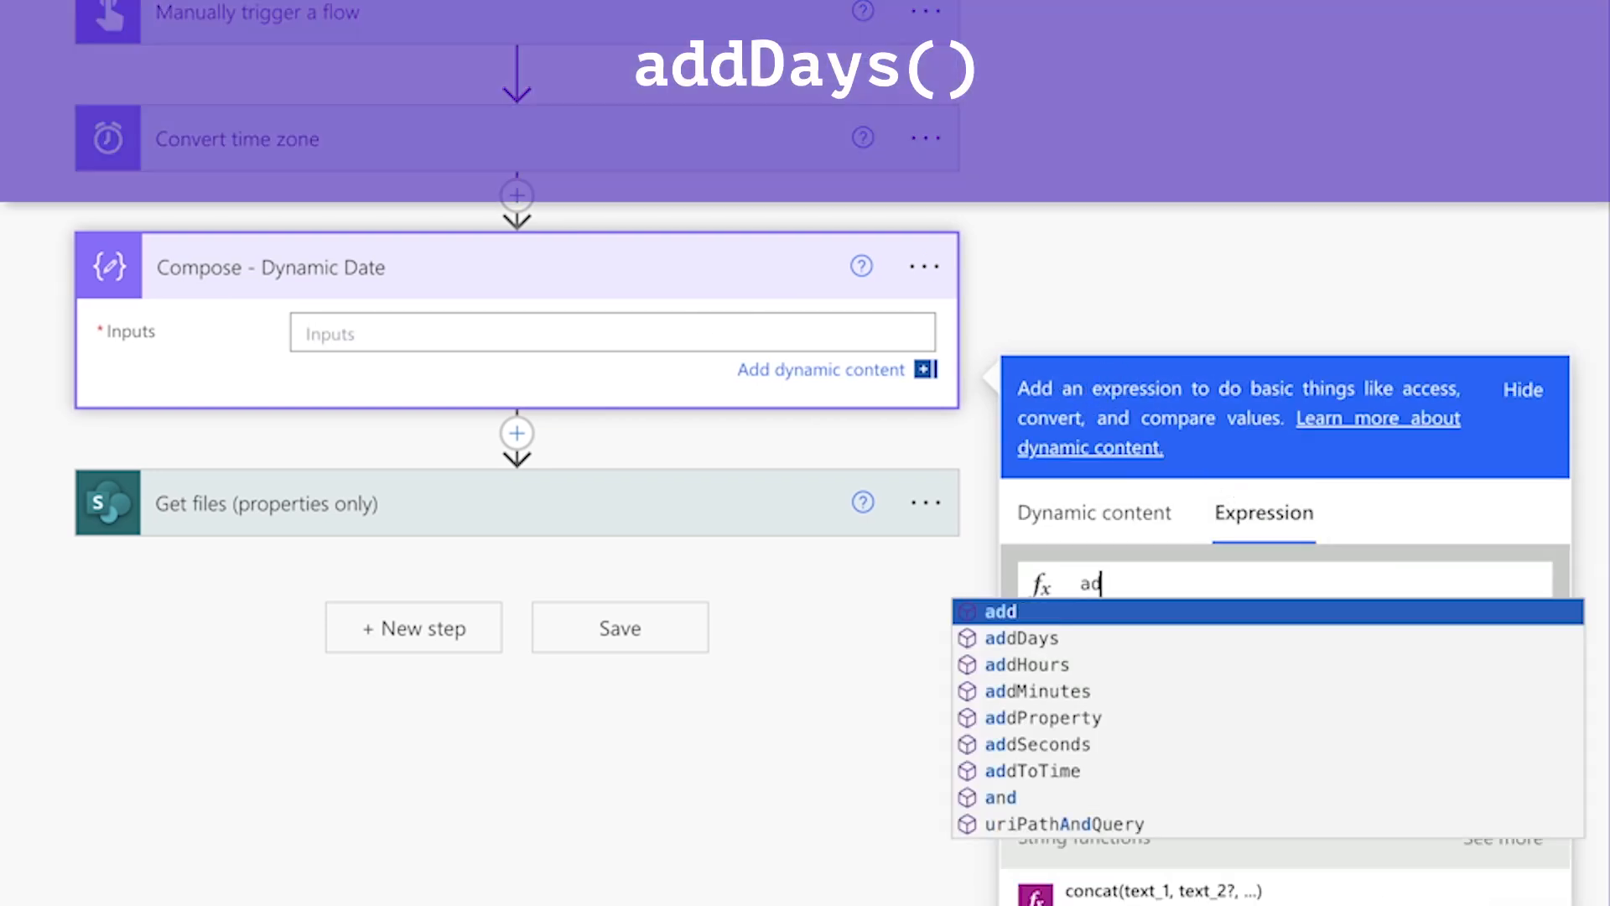
pyautogui.write('ys(')
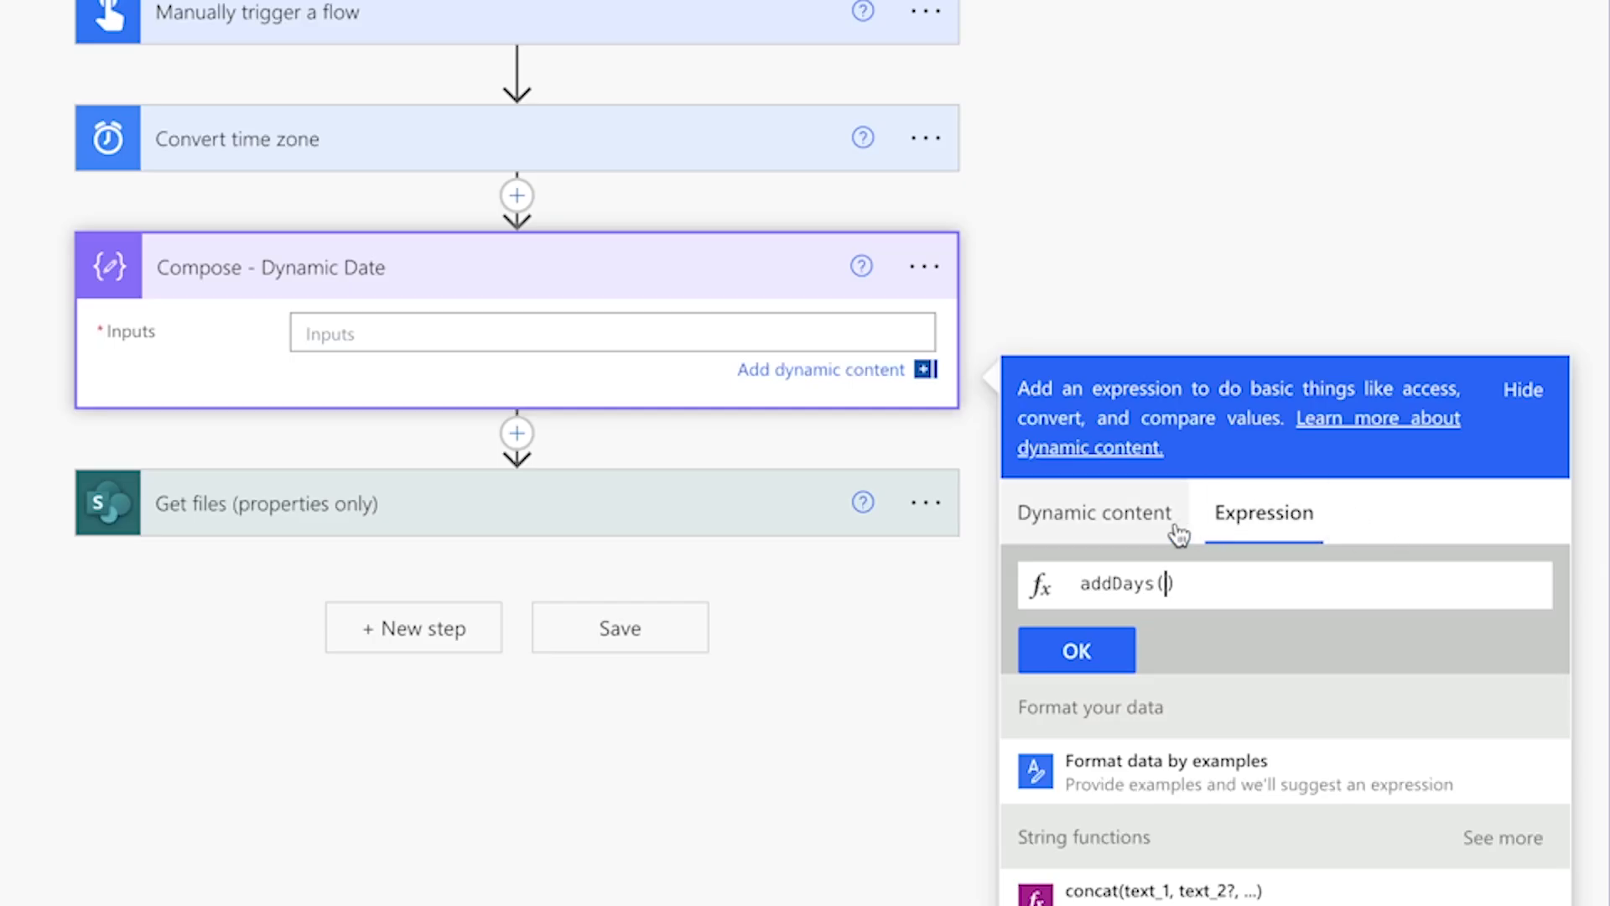
pyautogui.click(1174, 527)
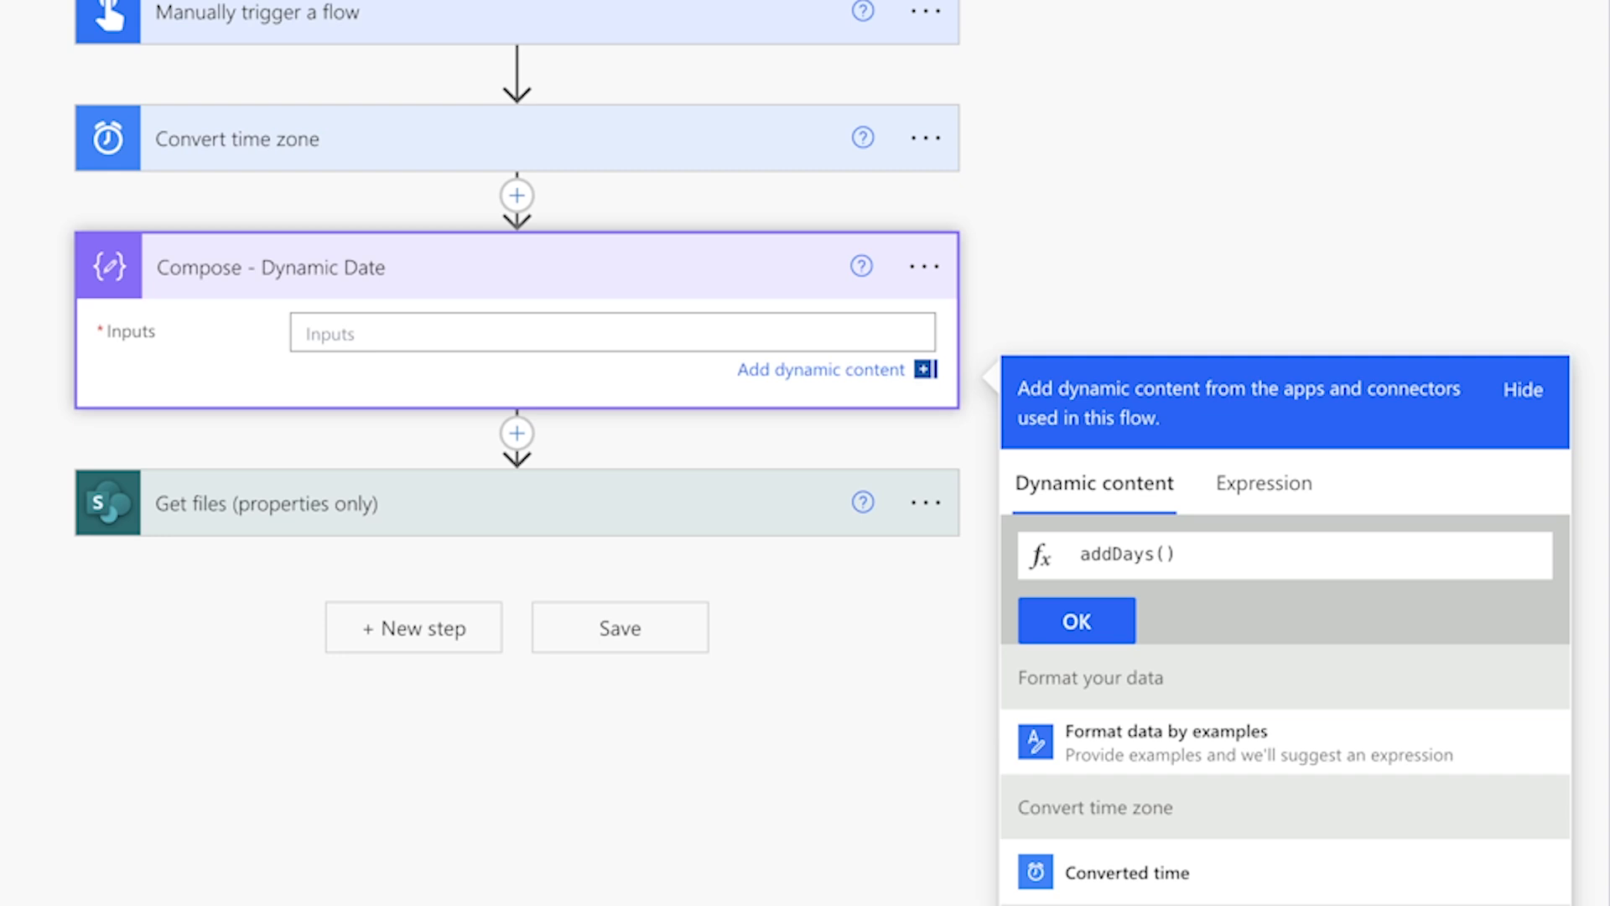
pyautogui.click(1169, 873)
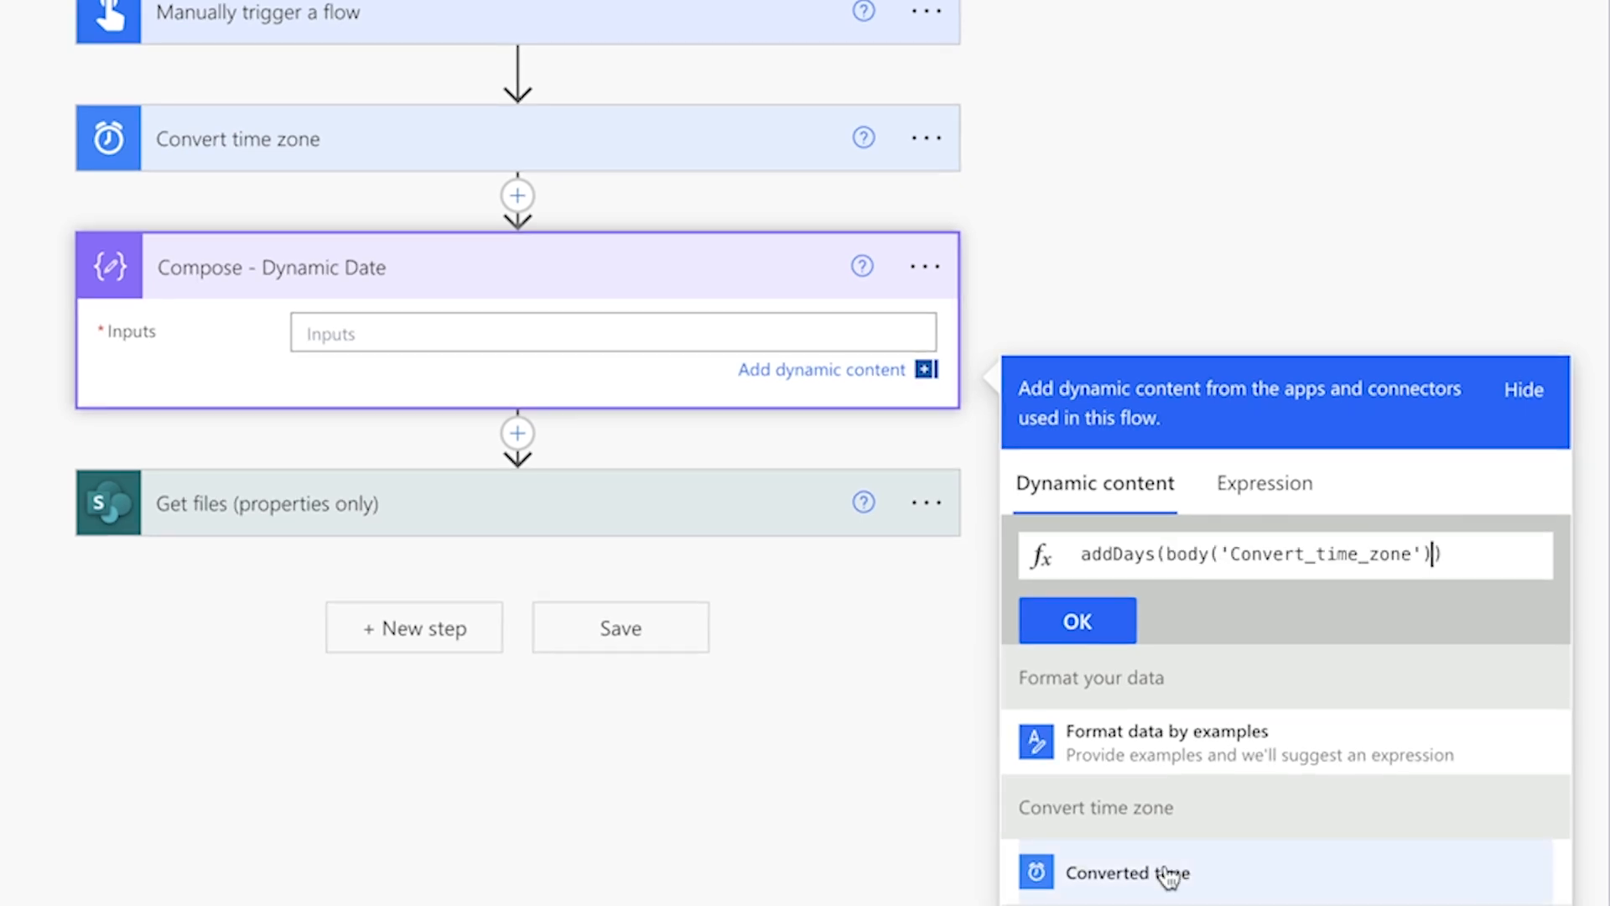
pyautogui.write(',')
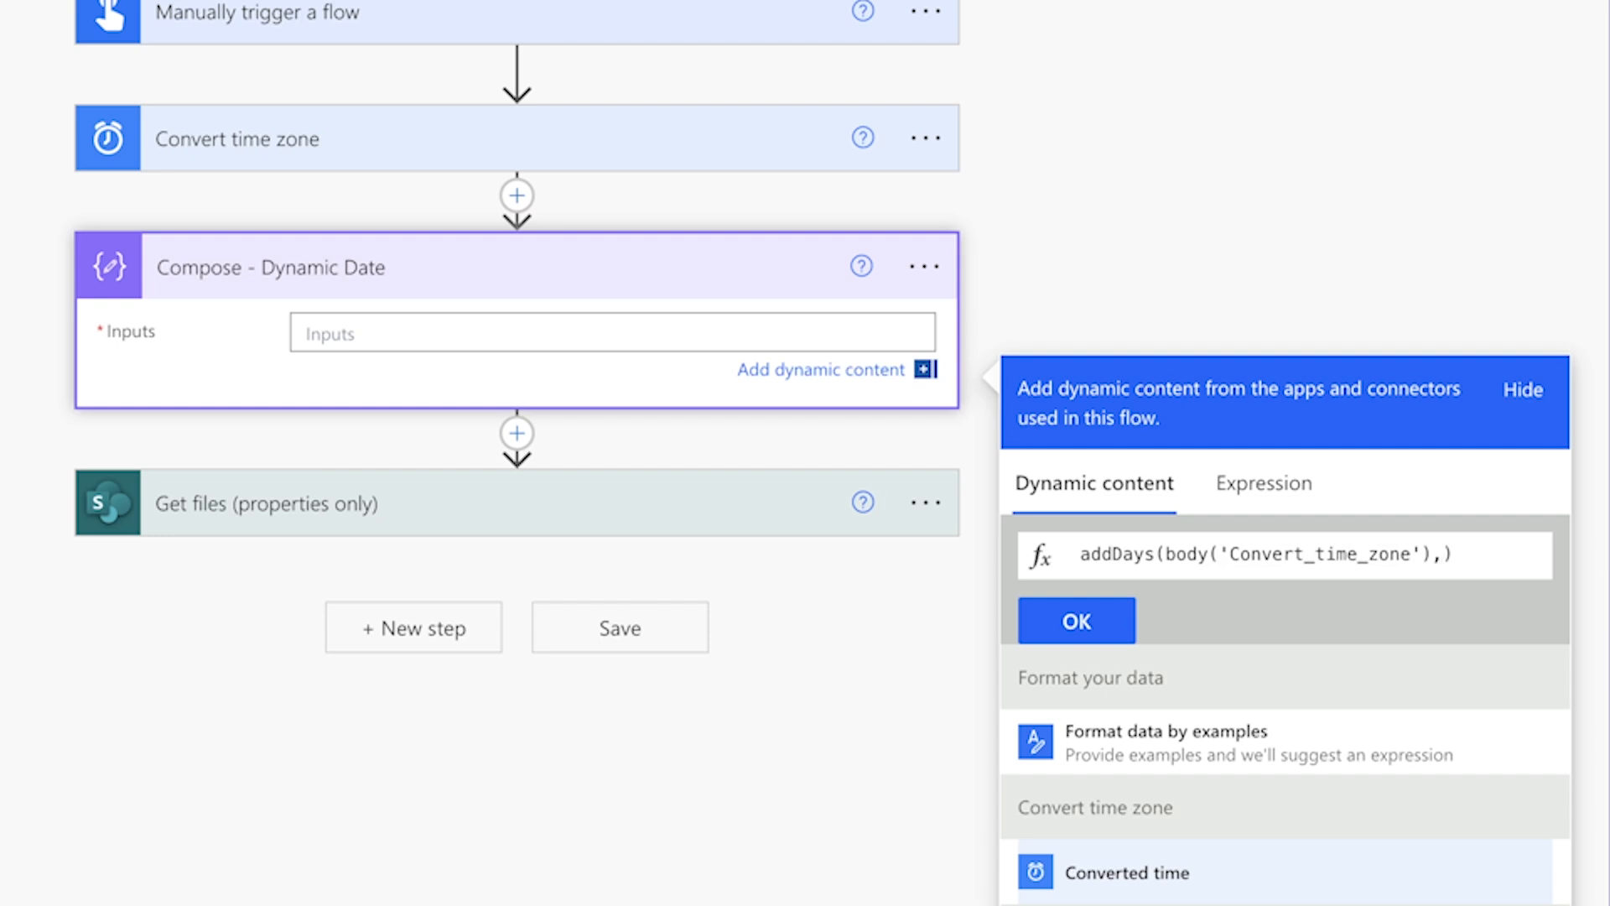
pyautogui.write('-3')
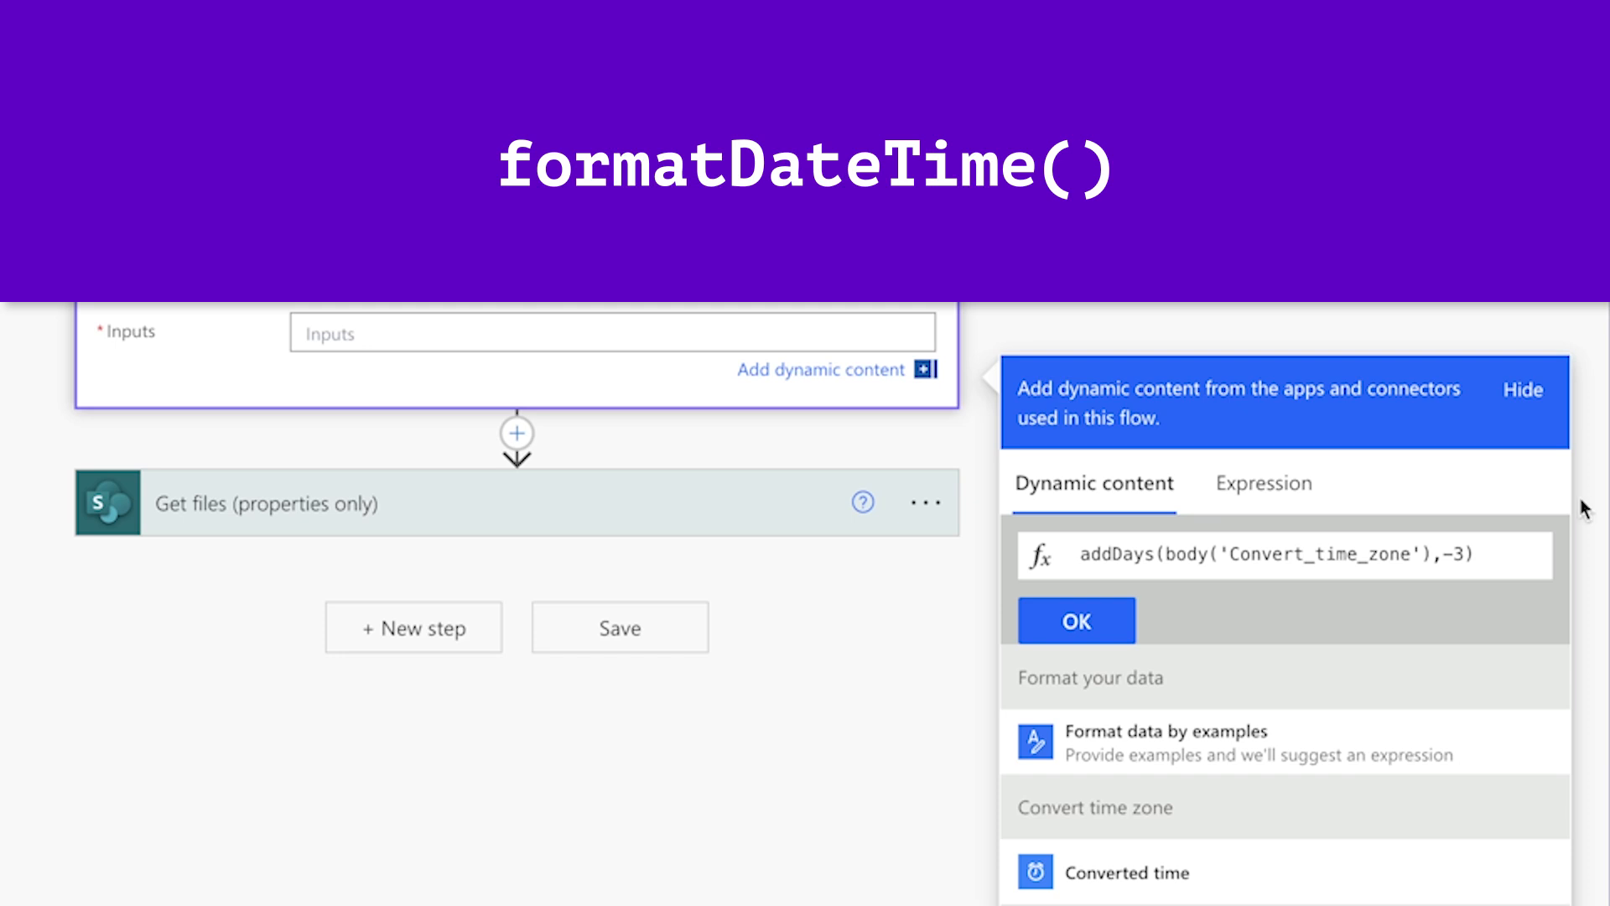
# Put the opening of a formatDateTime( function in front of the addDays expression
pyautogui.press('Up')
pyautogui.write('format')
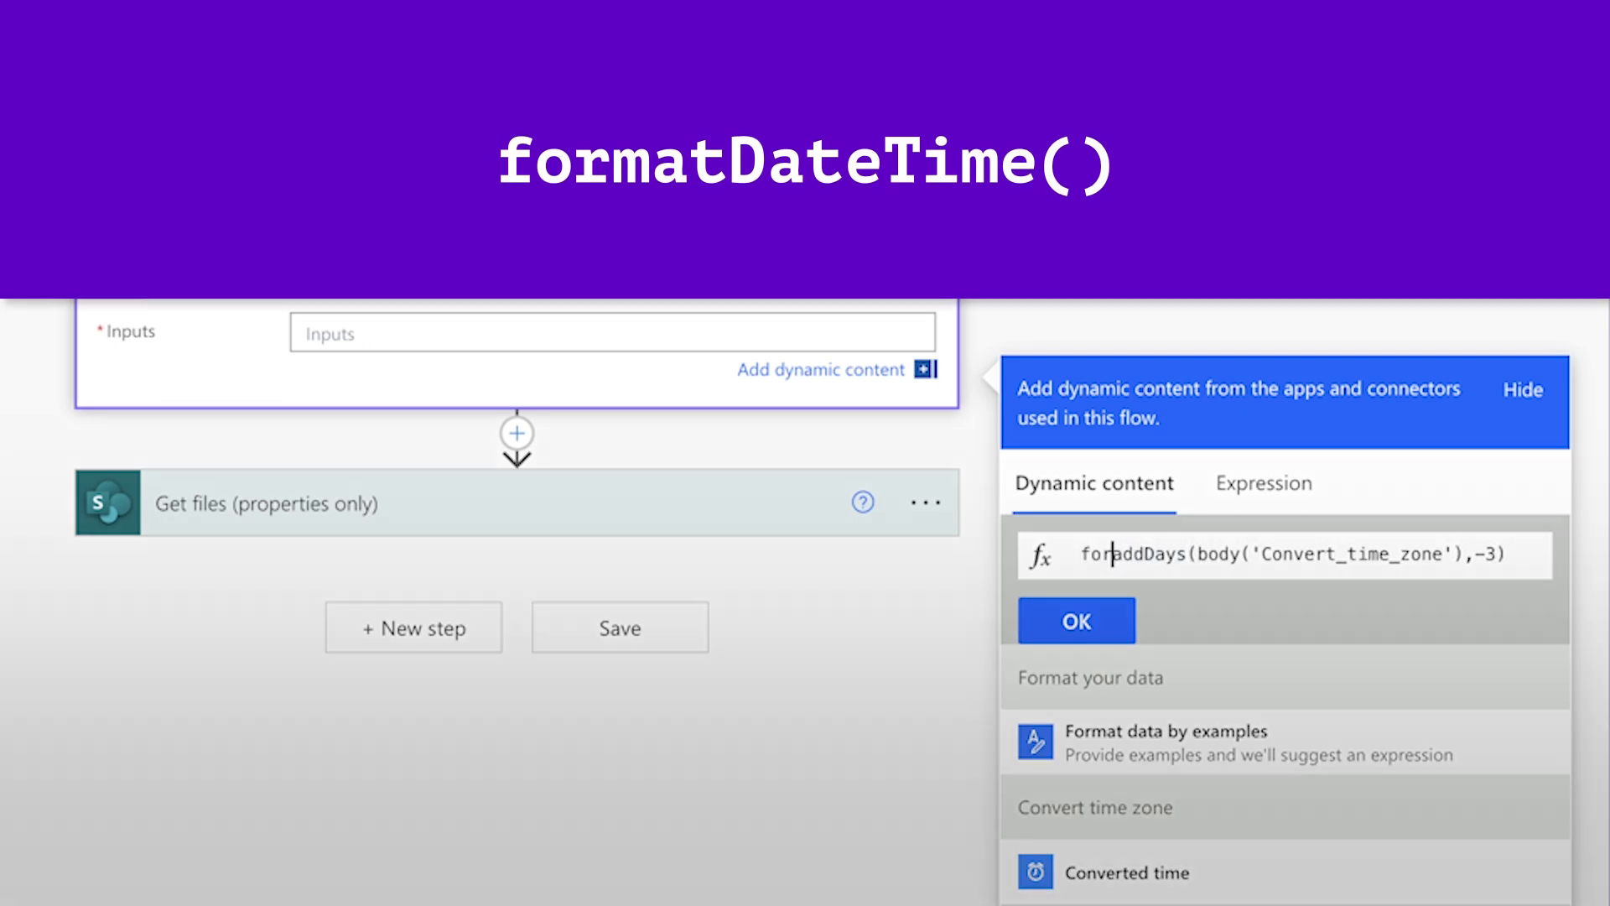
pyautogui.write('DateTime')
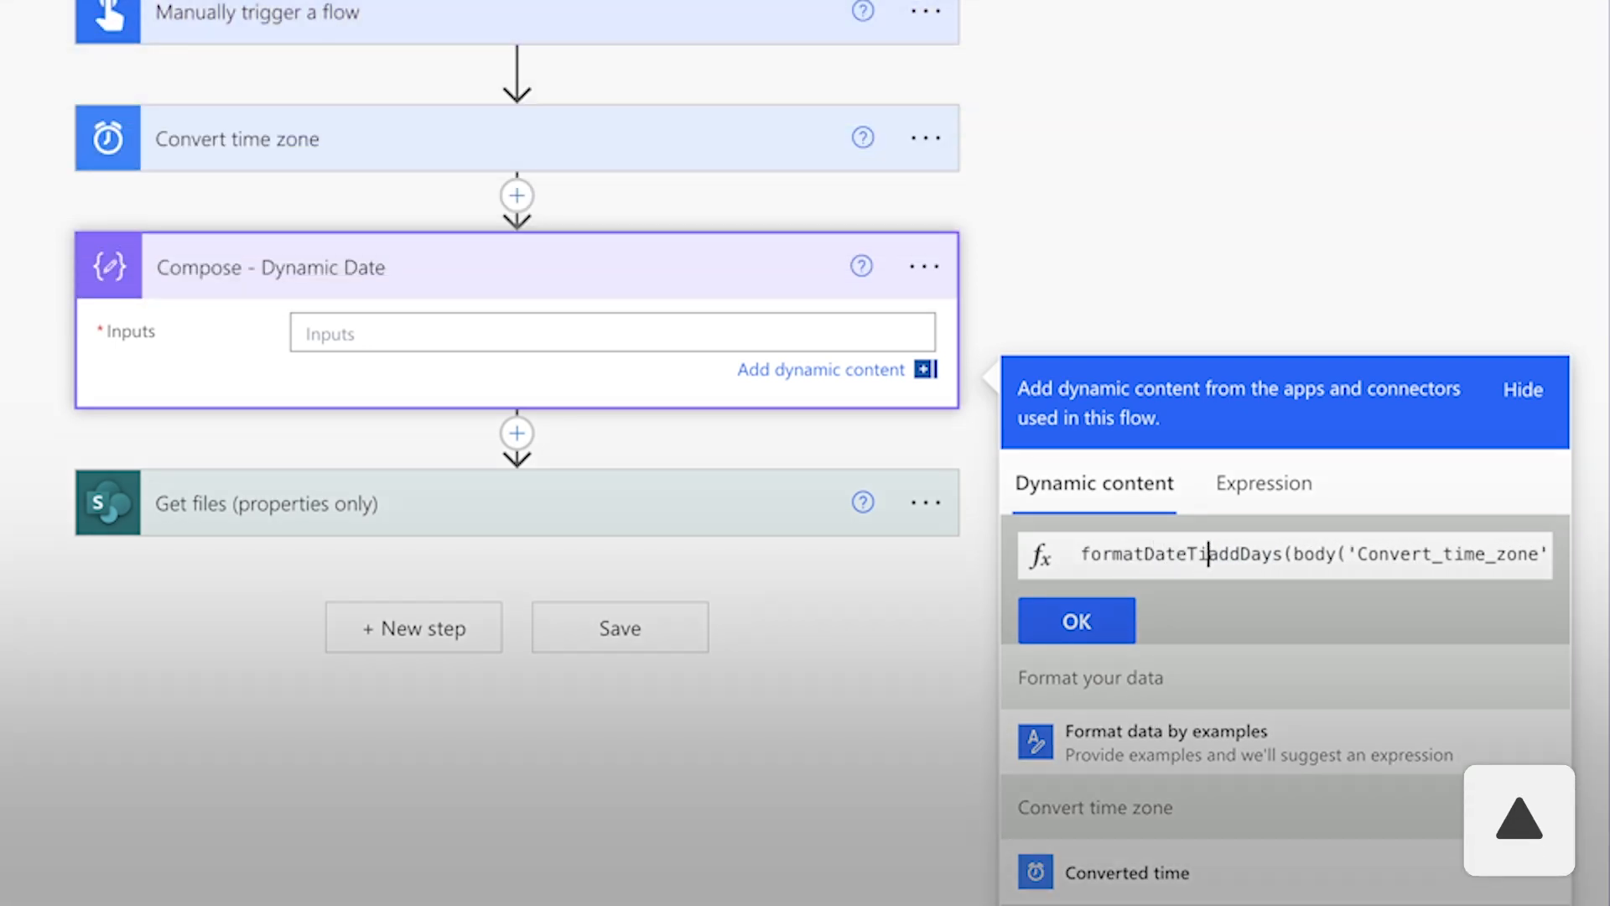
pyautogui.write('(')
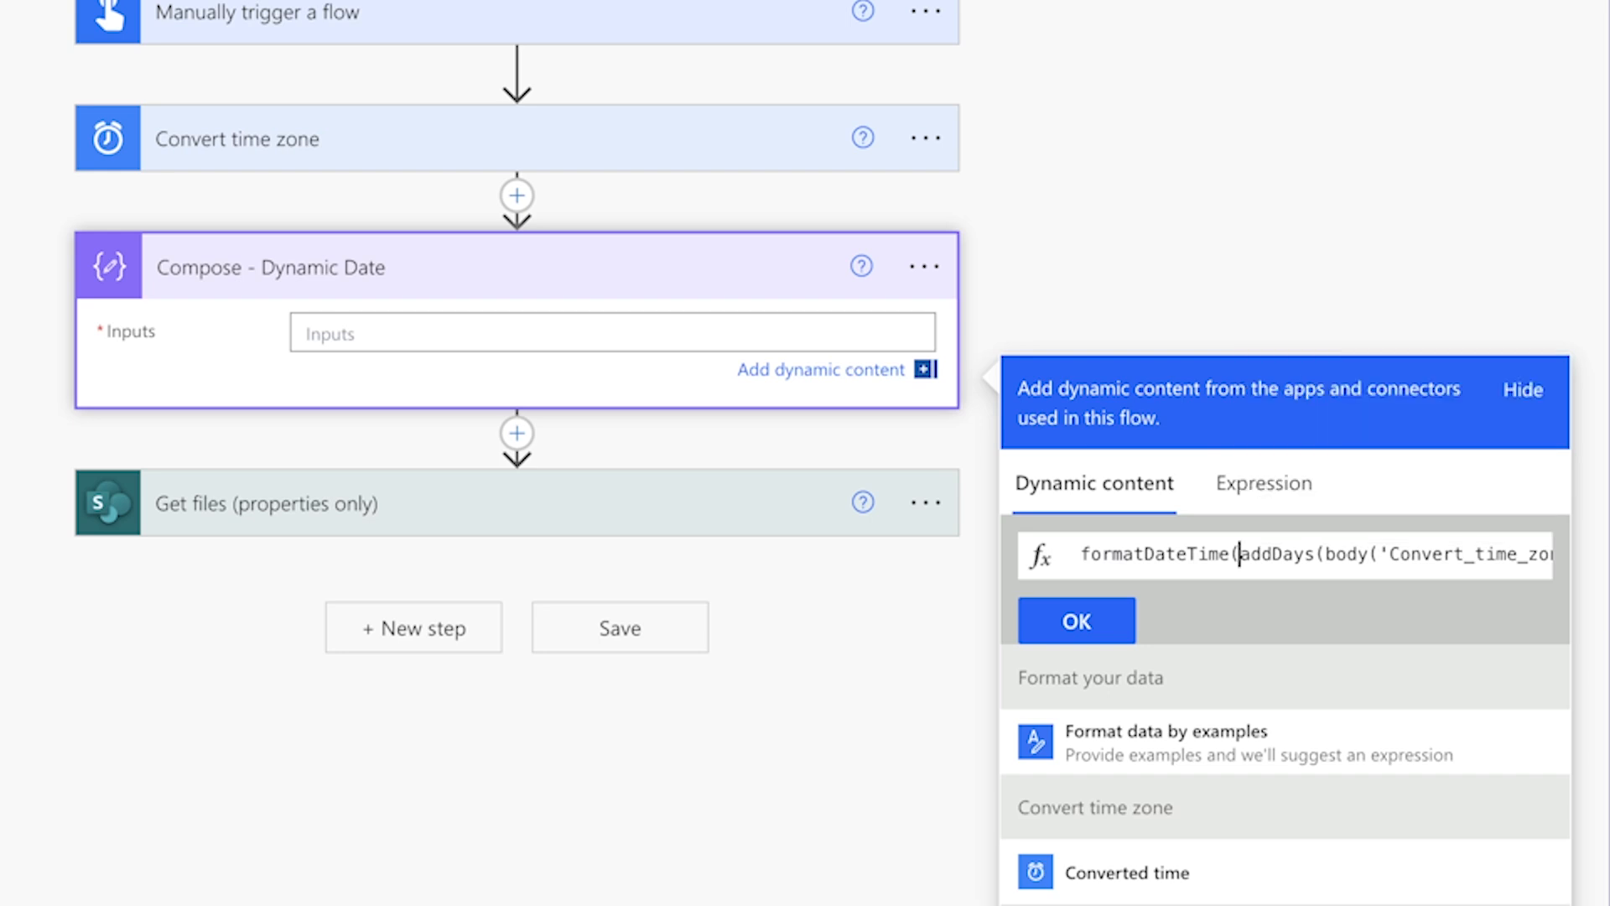
pyautogui.press('Down')
pyautogui.press('Down')
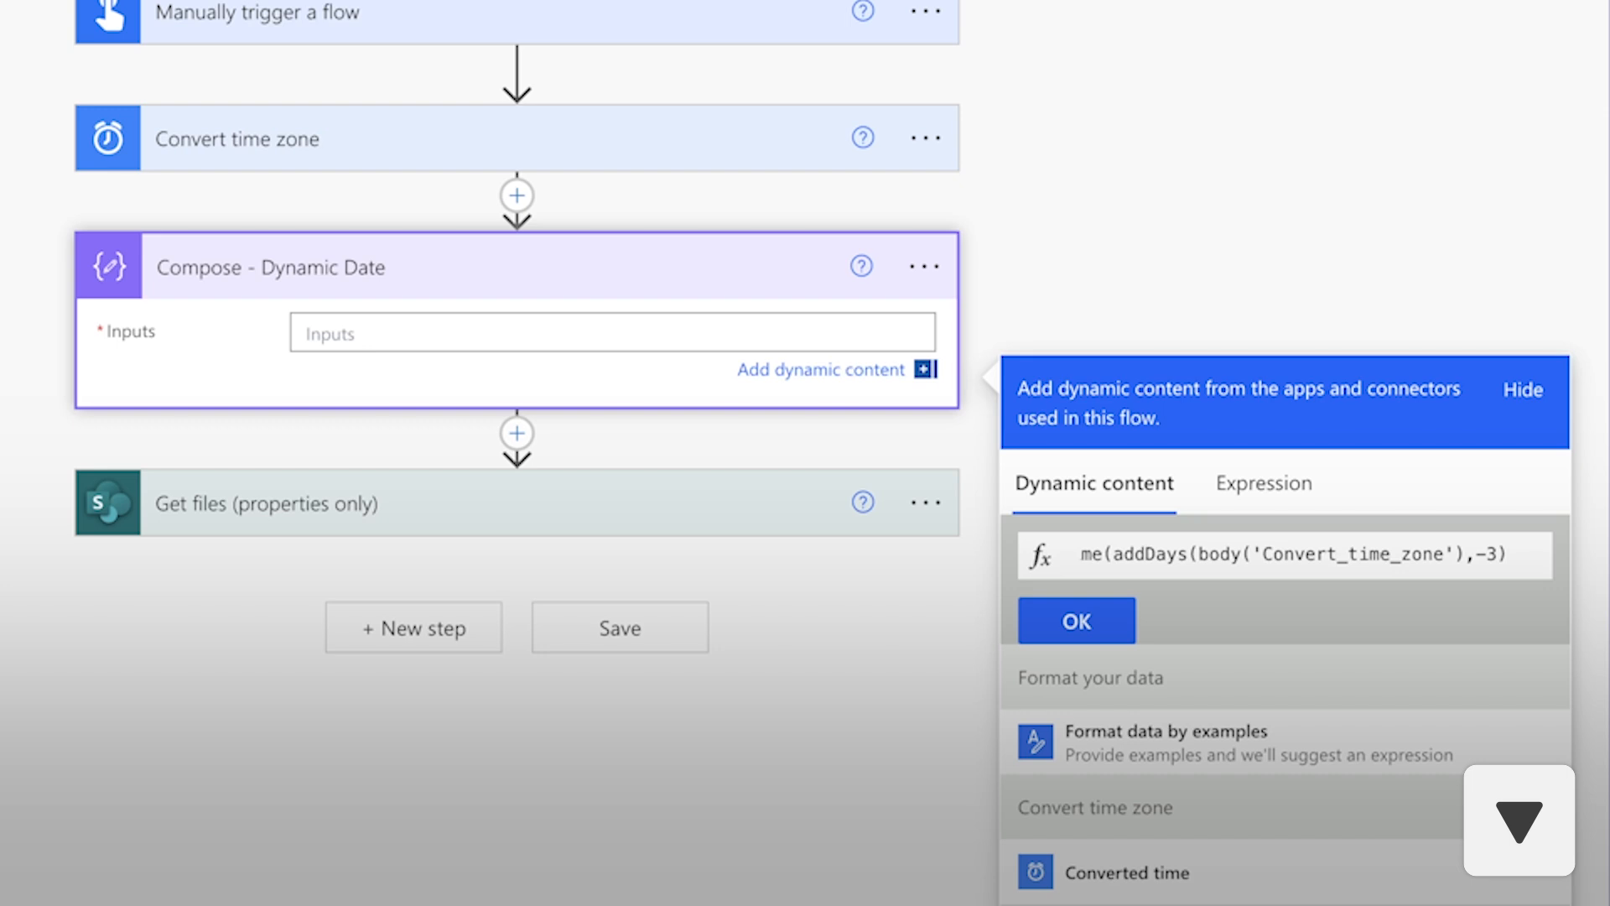
# Finish the formatDateTime expression with the format 'yyyy-MM-ddT00:00:00' and insert it into the Compose inputs
pyautogui.write(",'")
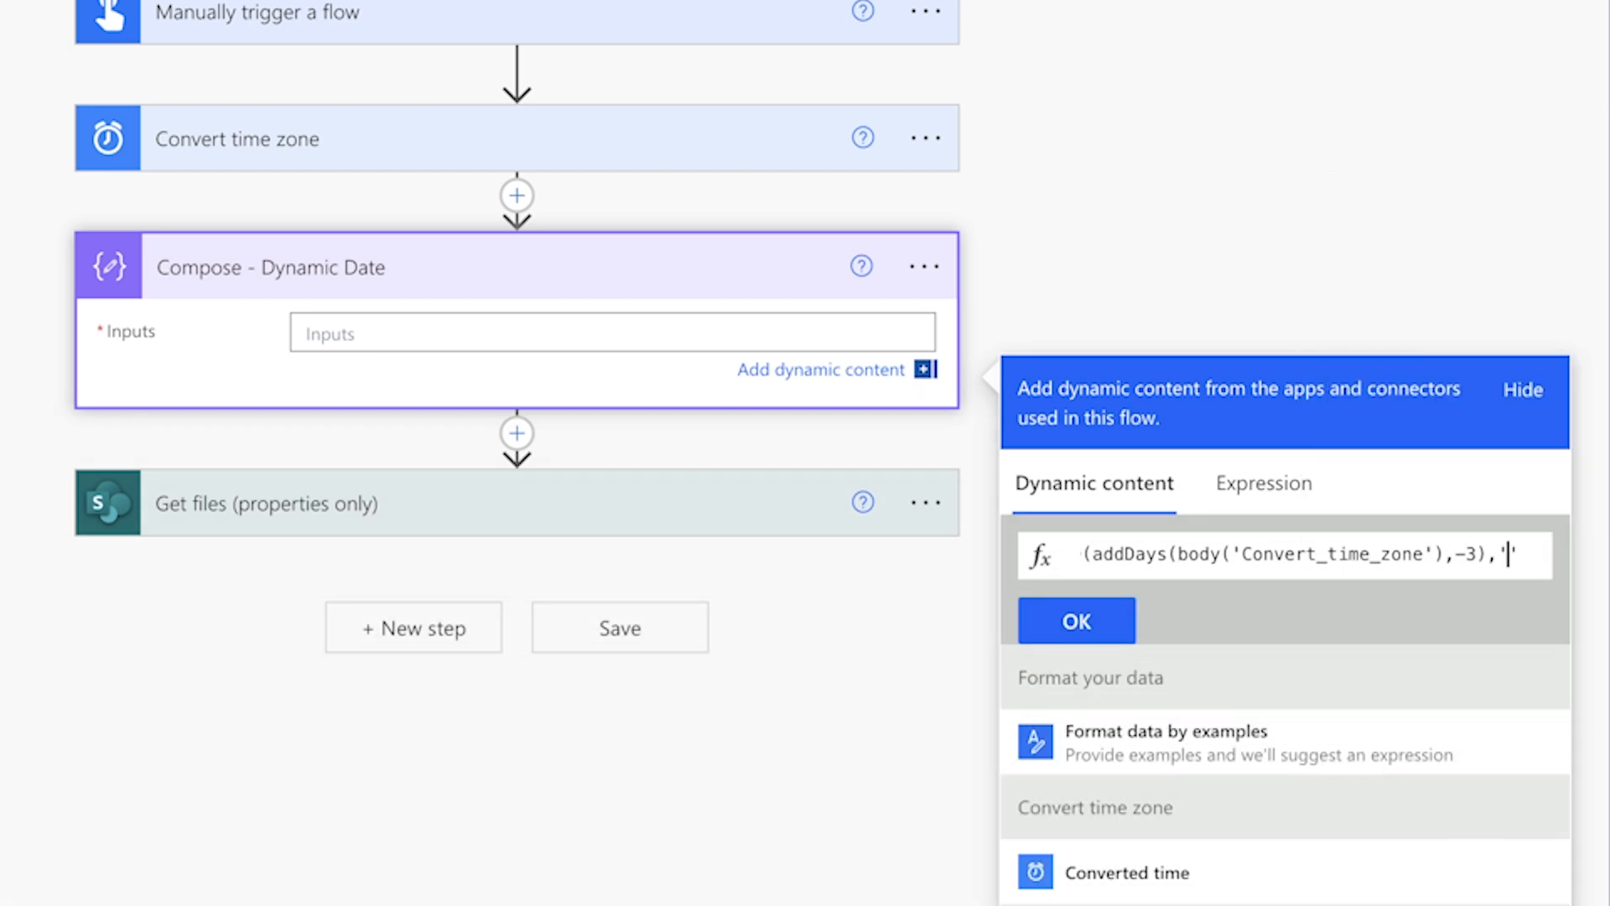
pyautogui.write('yyyy-MM')
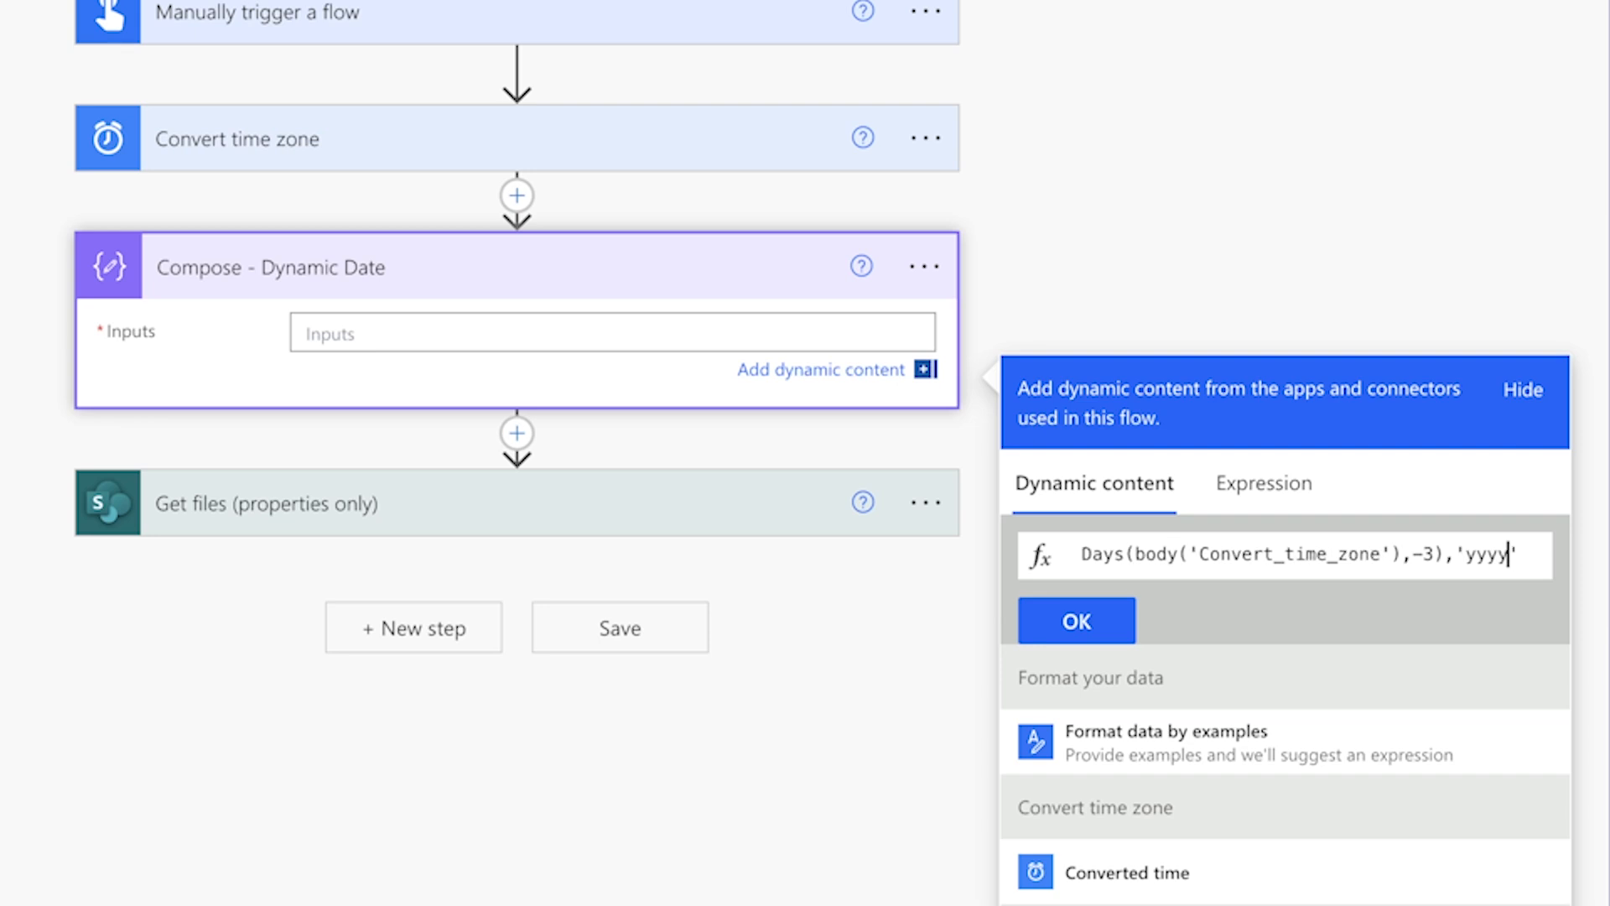
pyautogui.write('-dd')
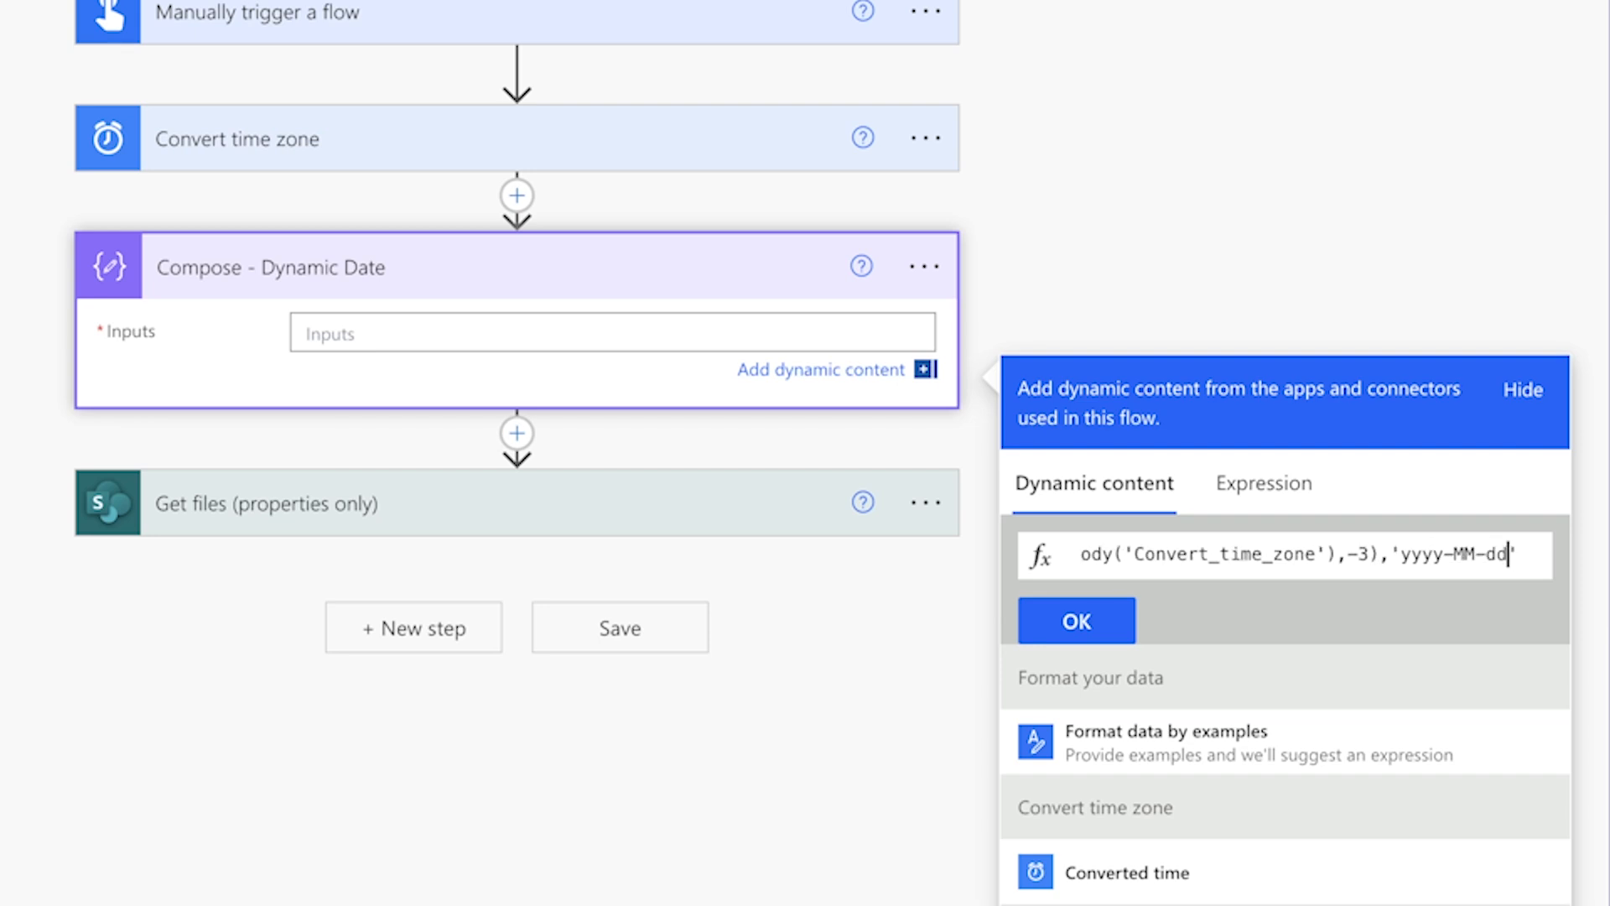
pyautogui.write('T00:')
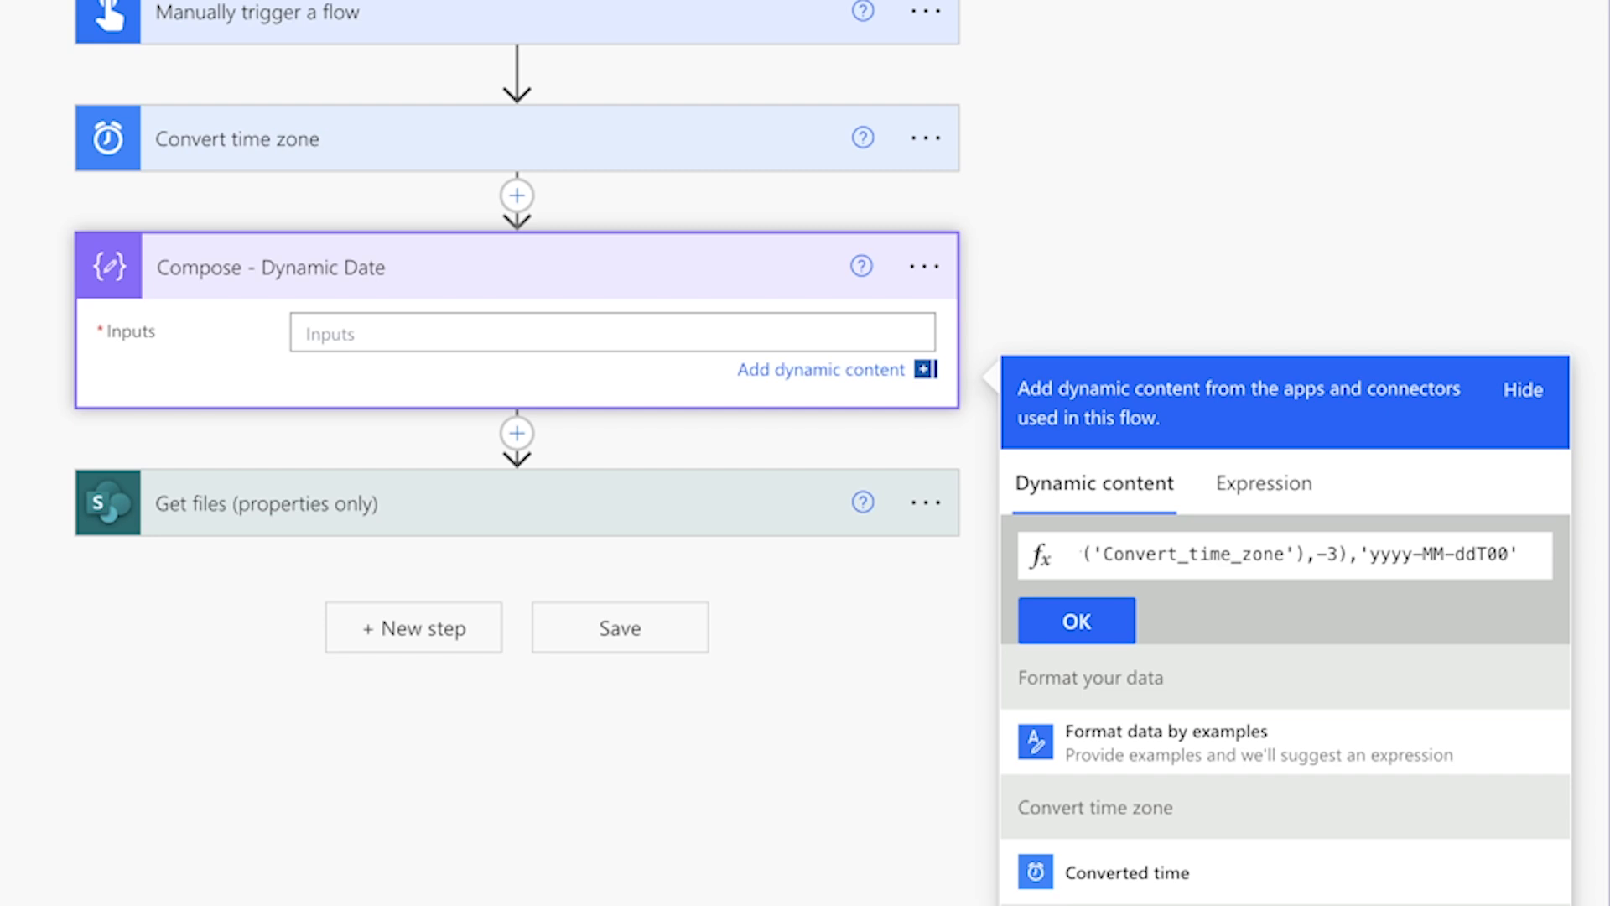
pyautogui.write('00:00')
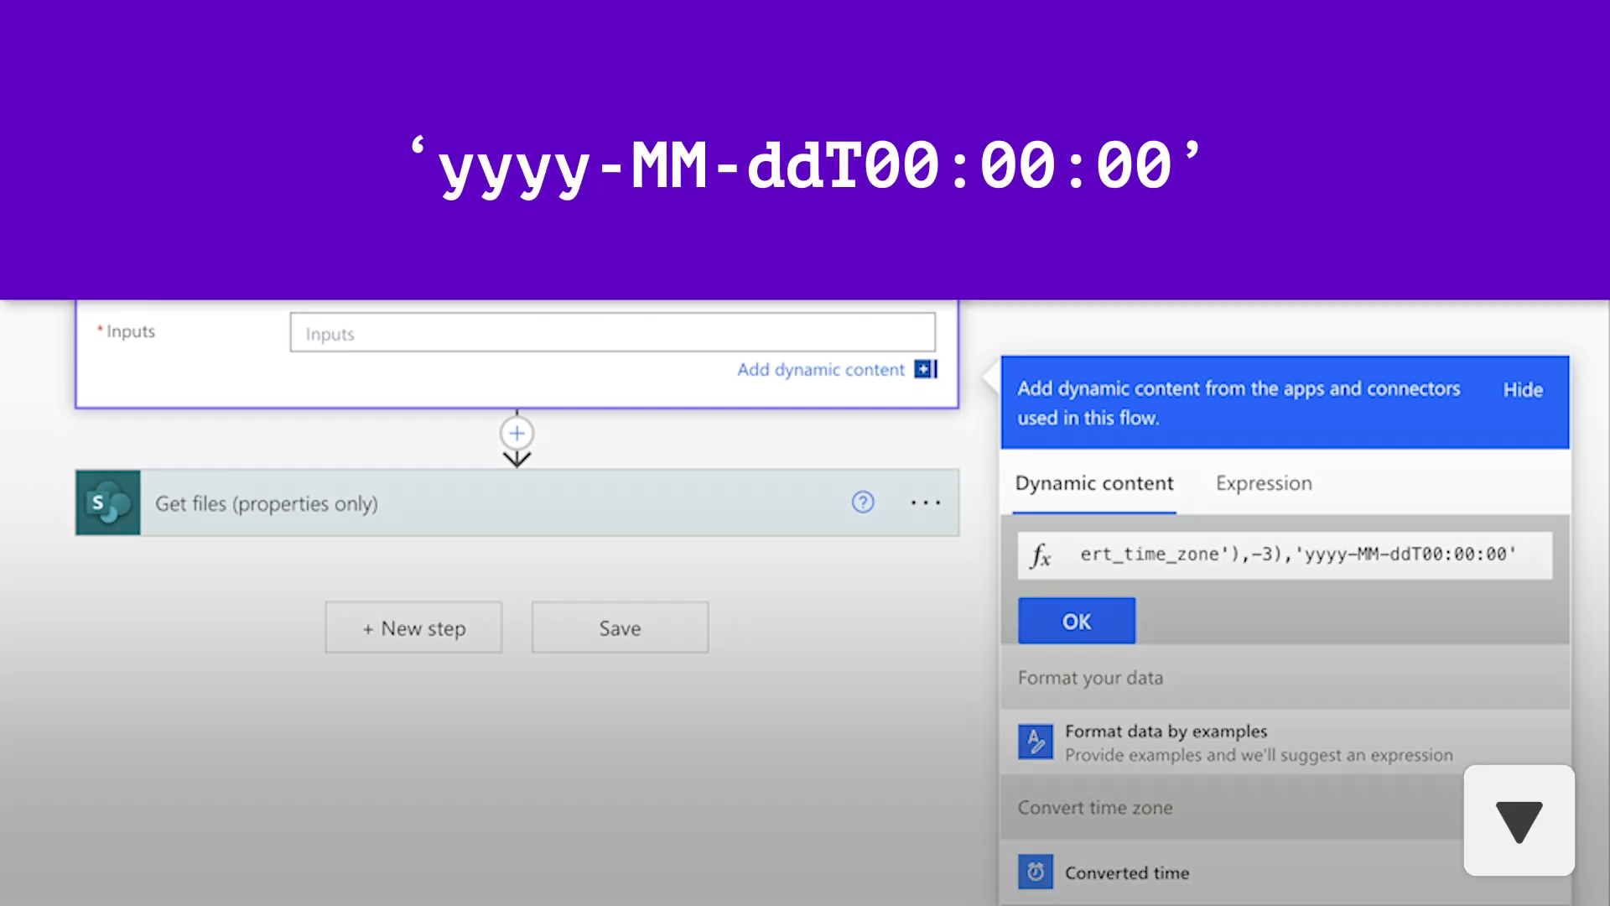
pyautogui.press('End')
pyautogui.write(')')
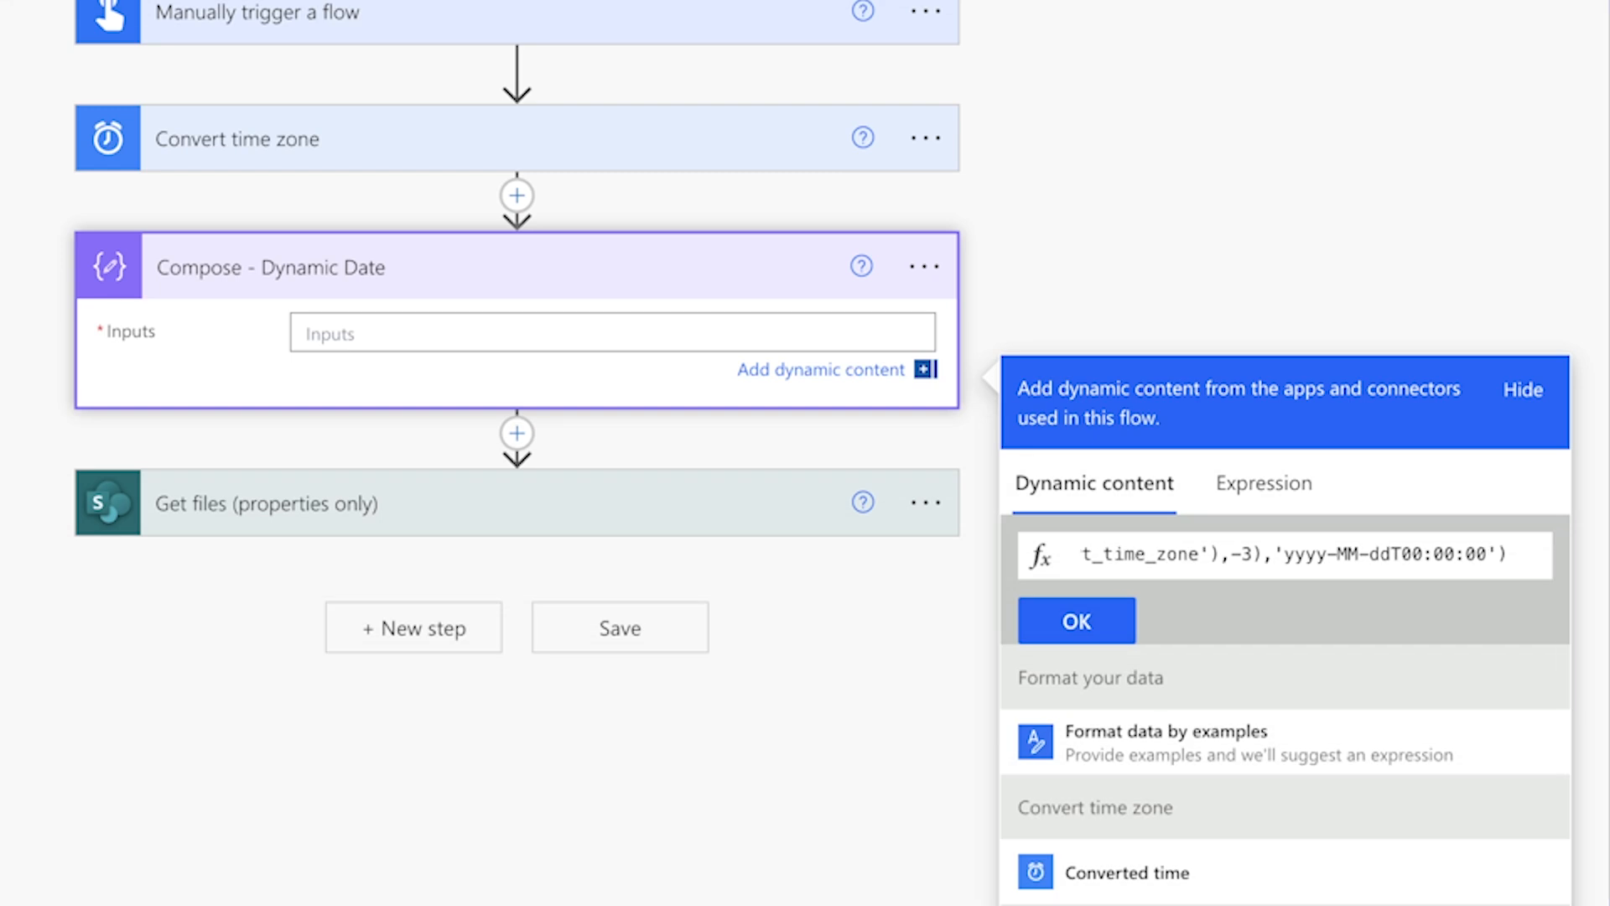
pyautogui.click(1094, 611)
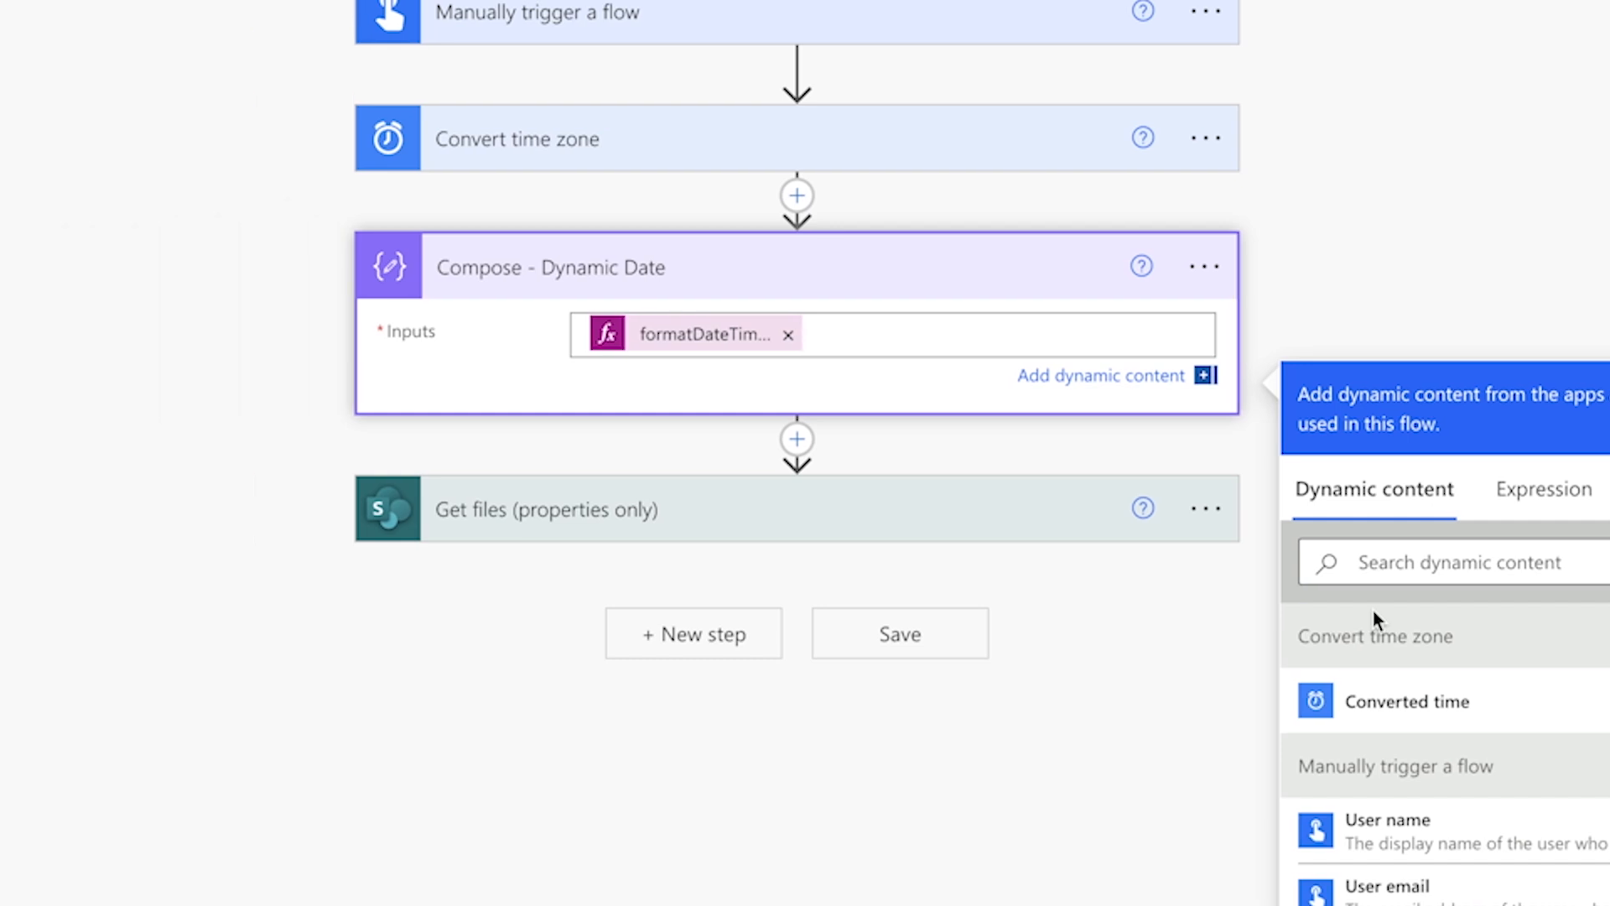
# Insert a Scope named "Scope - Dynamic Date" directly below the manual trigger
pyautogui.scroll(-1, 1372, 611)
pyautogui.click(801, 71)
pyautogui.click(807, 101)
pyautogui.write('scope')
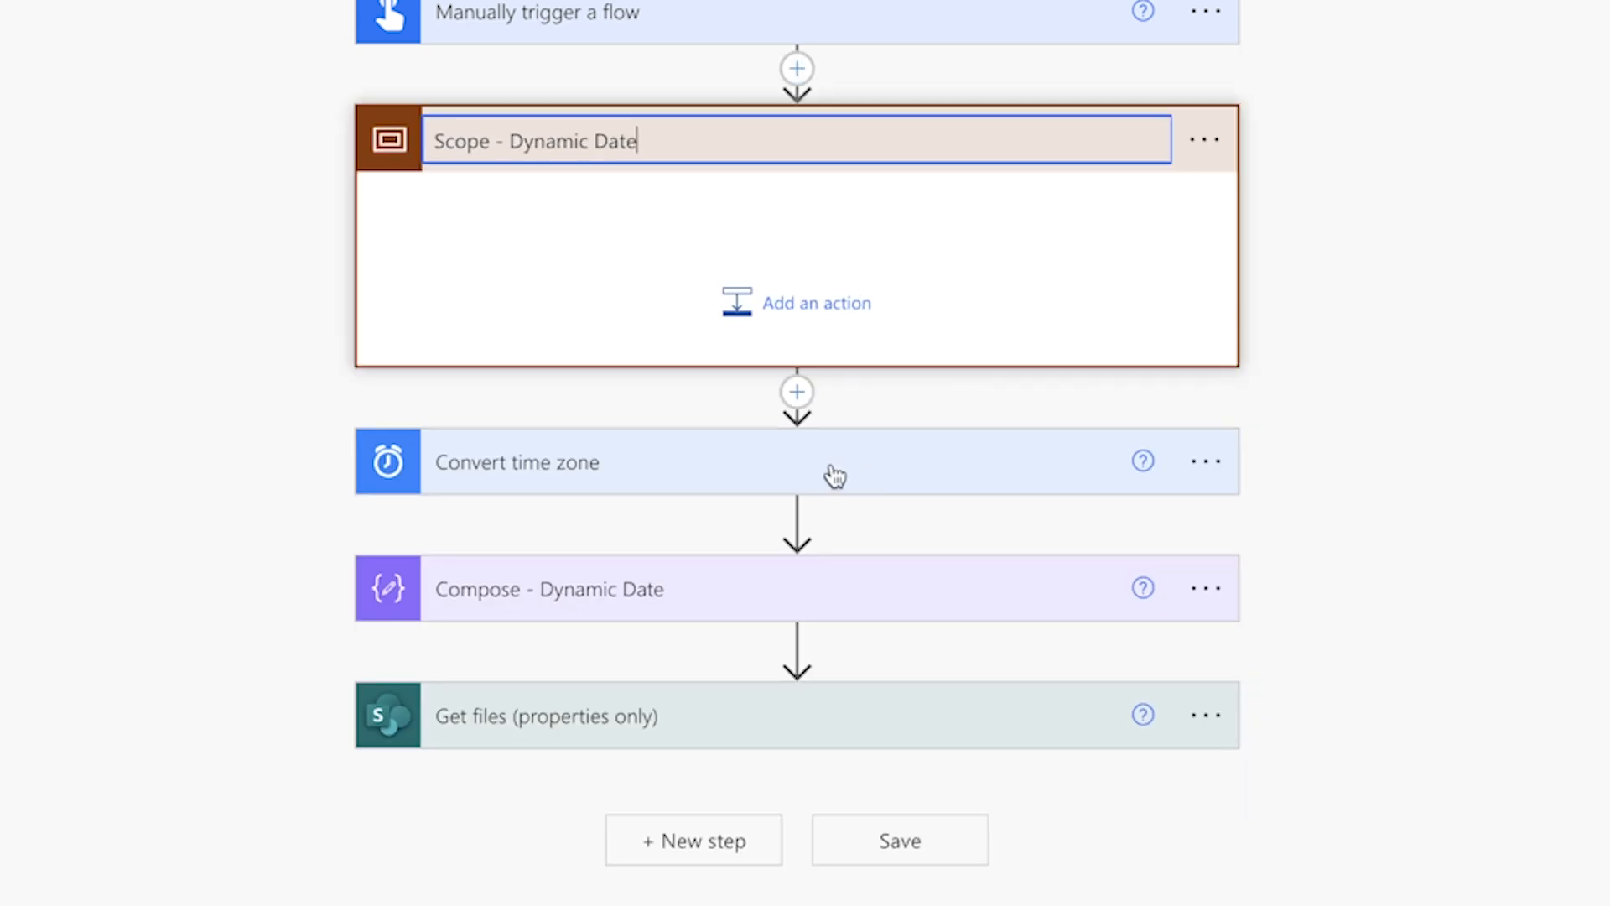
# Move the Convert time zone and Compose - Dynamic Date actions into the scope, and collapse it
pyautogui.moveTo(830, 470); pyautogui.dragTo(822, 251)
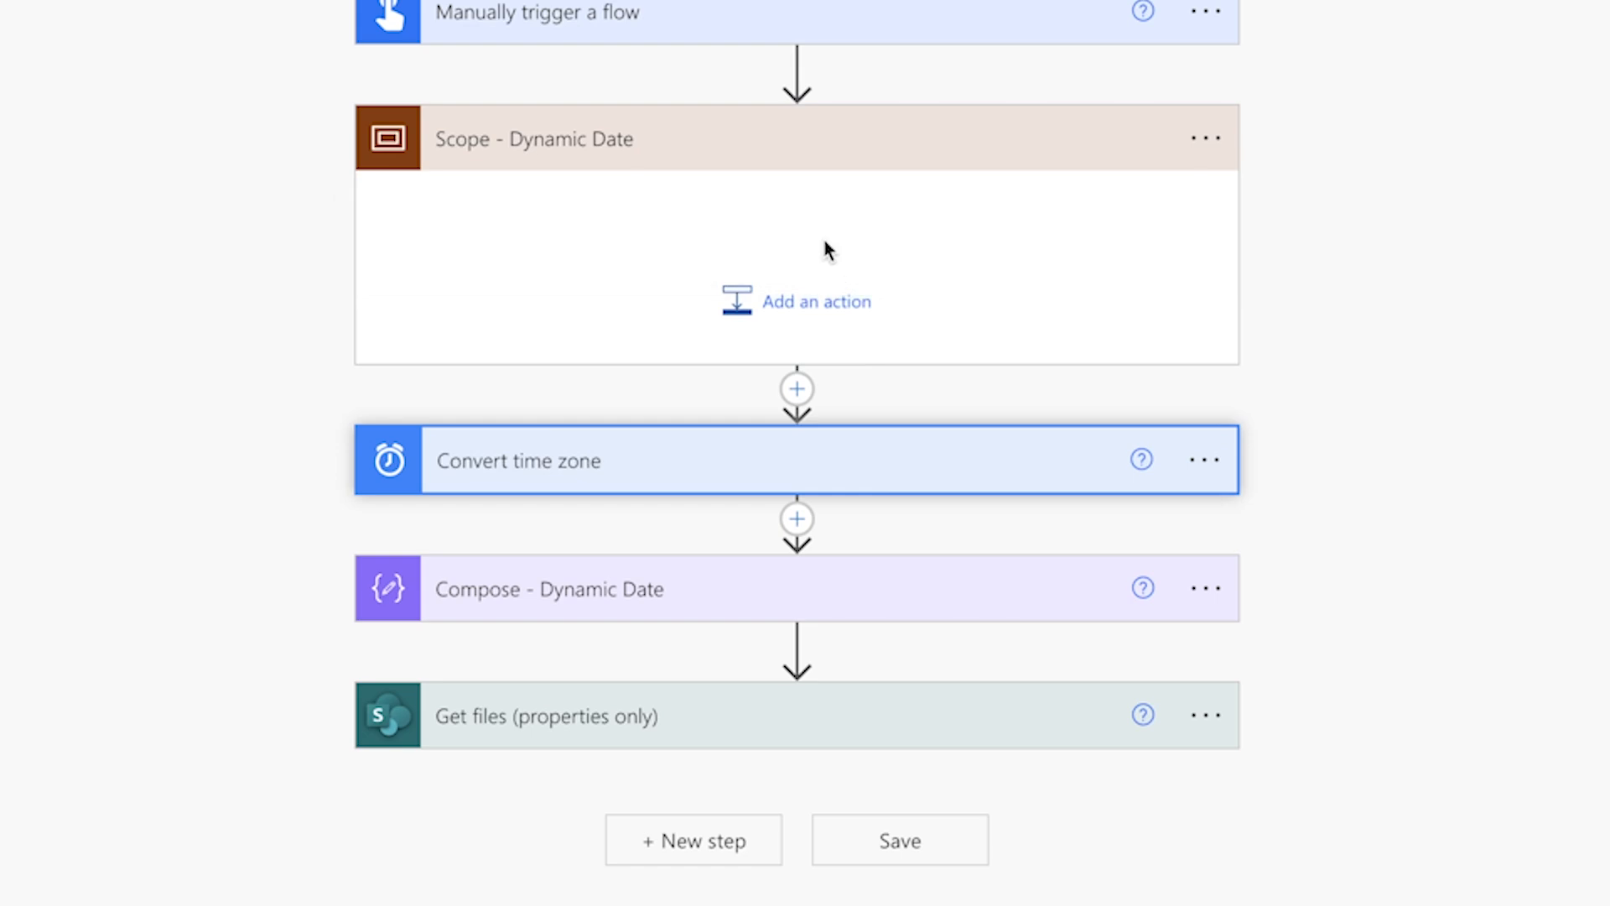
pyautogui.moveTo(823, 545); pyautogui.dragTo(835, 377)
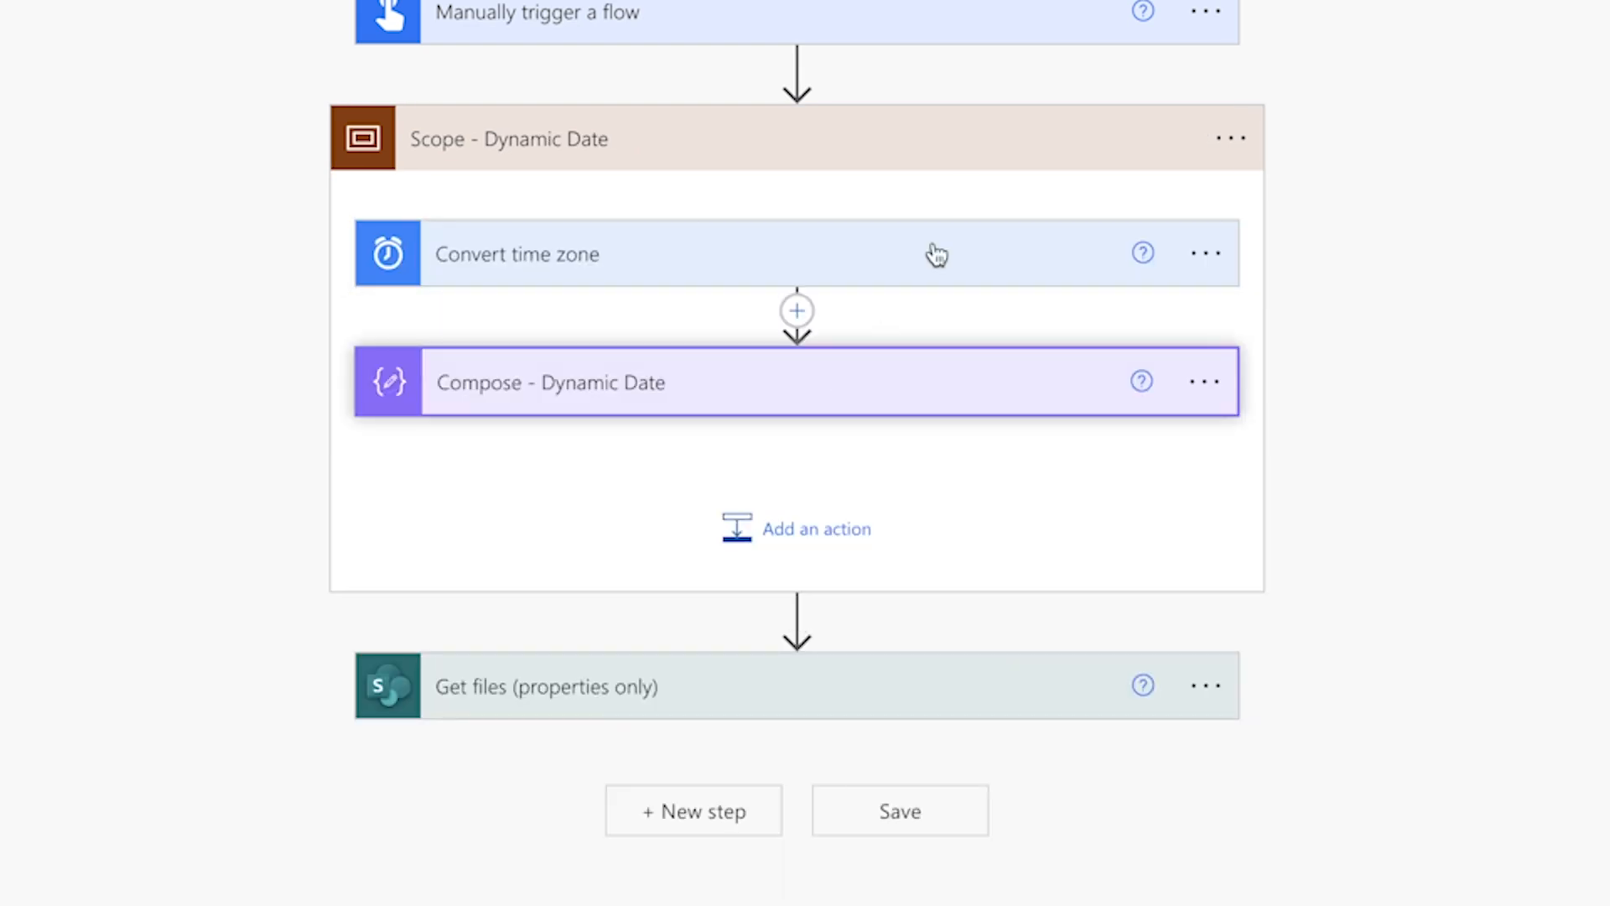
pyautogui.click(965, 141)
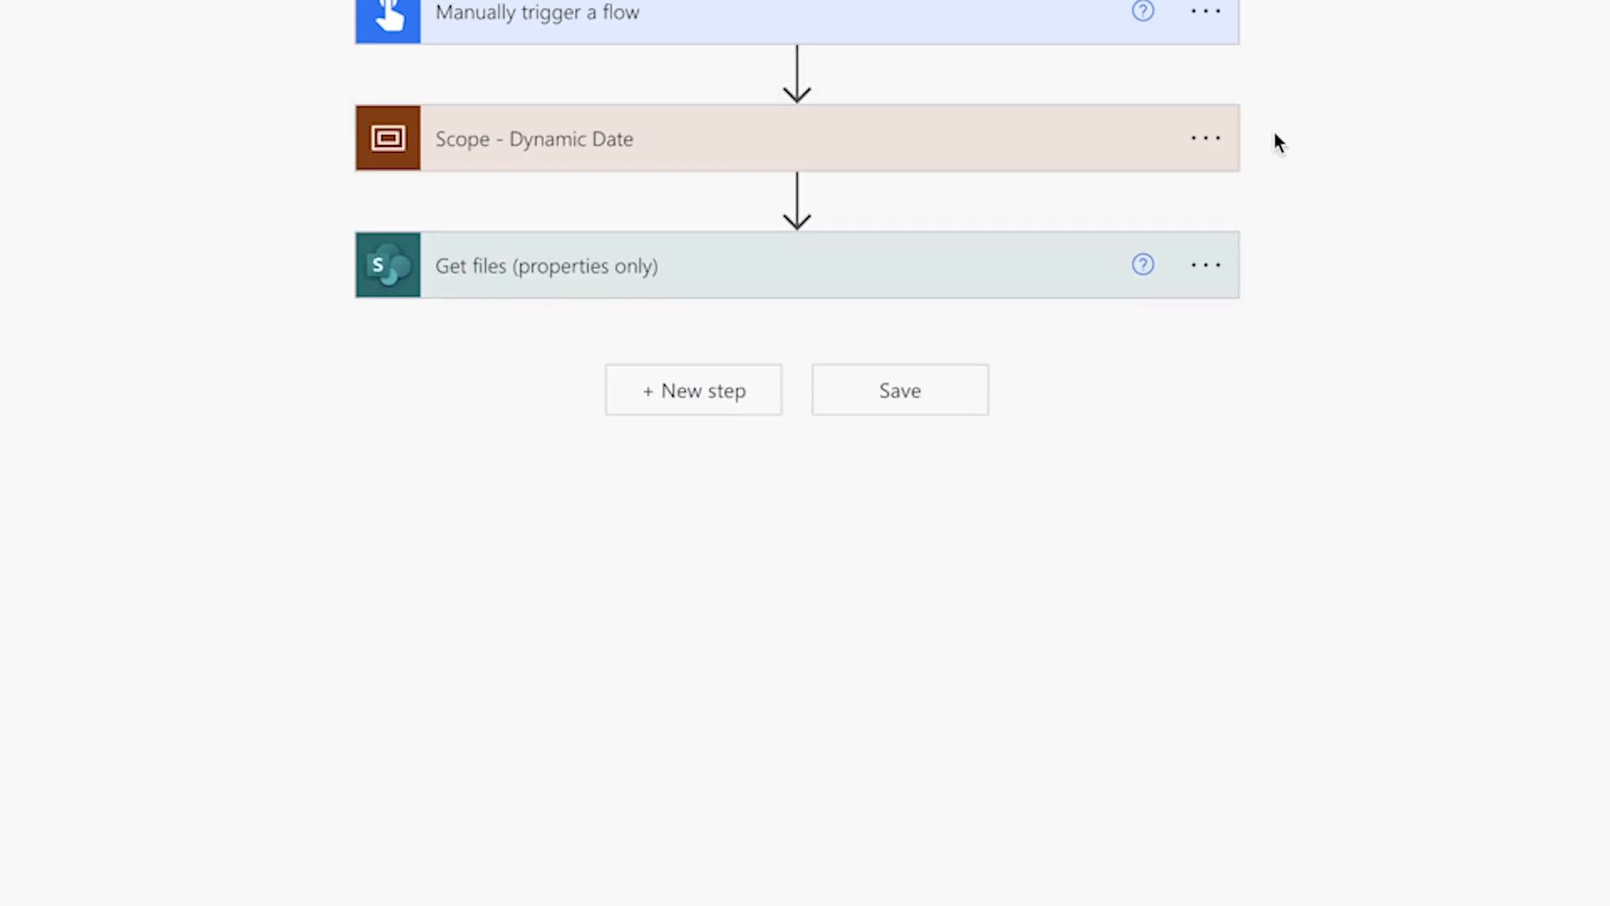
# Delete the Get files (properties only) action from the flow
pyautogui.click(1206, 265)
pyautogui.click(1329, 683)
pyautogui.click(707, 692)
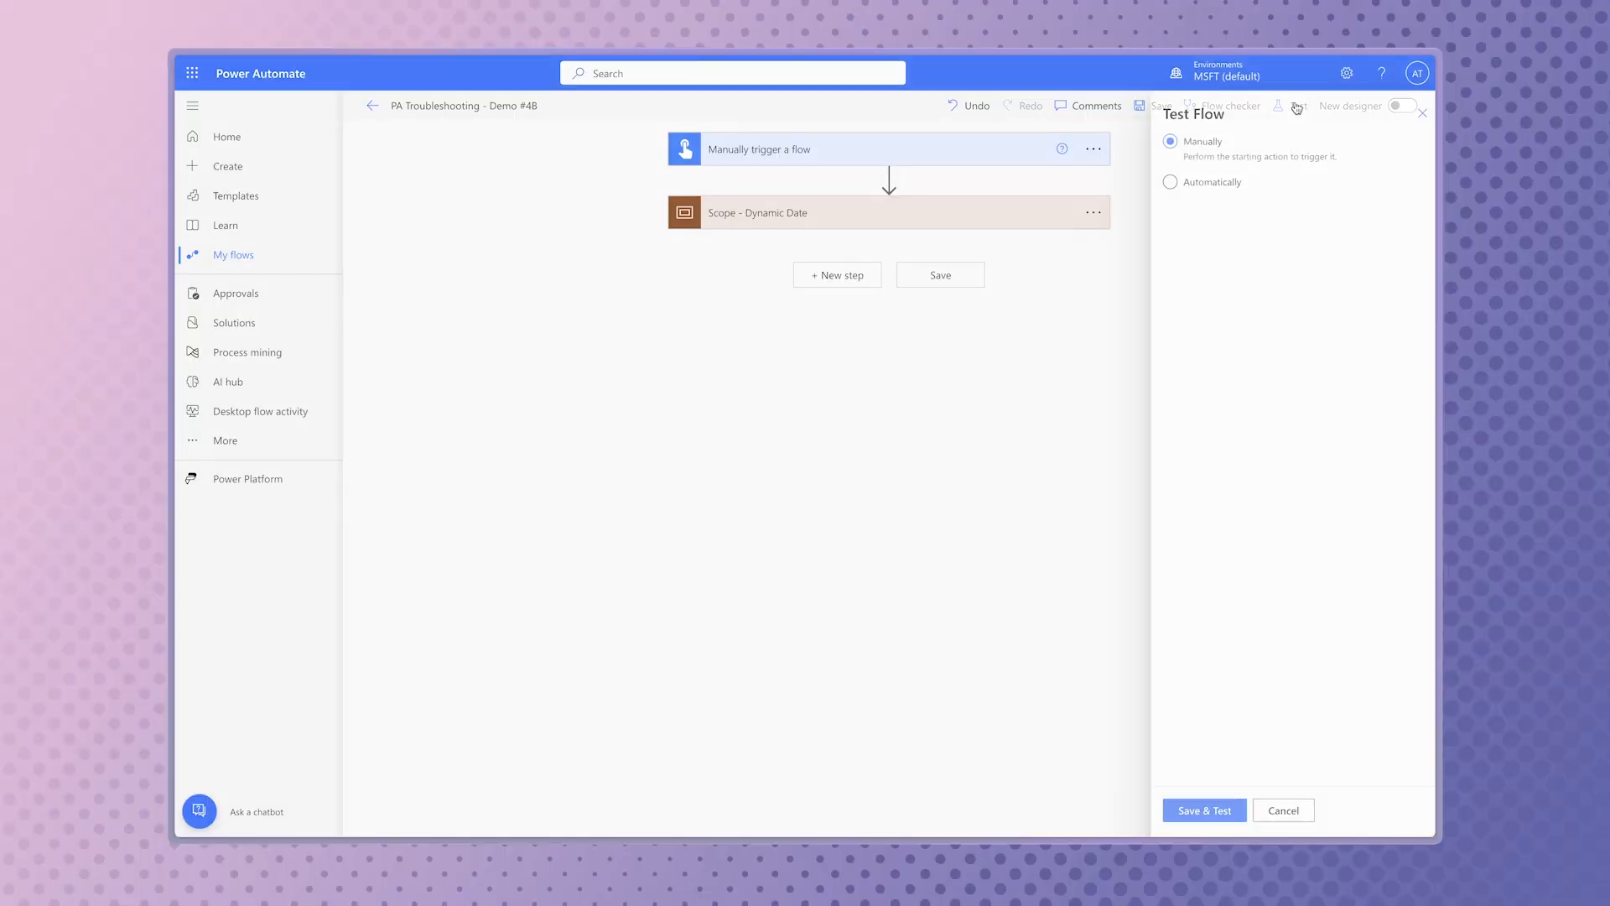
# Save the Demo #4B flow, run a manual test, and open the run result
pyautogui.click(1288, 107)
pyautogui.click(1204, 810)
pyautogui.click(1246, 810)
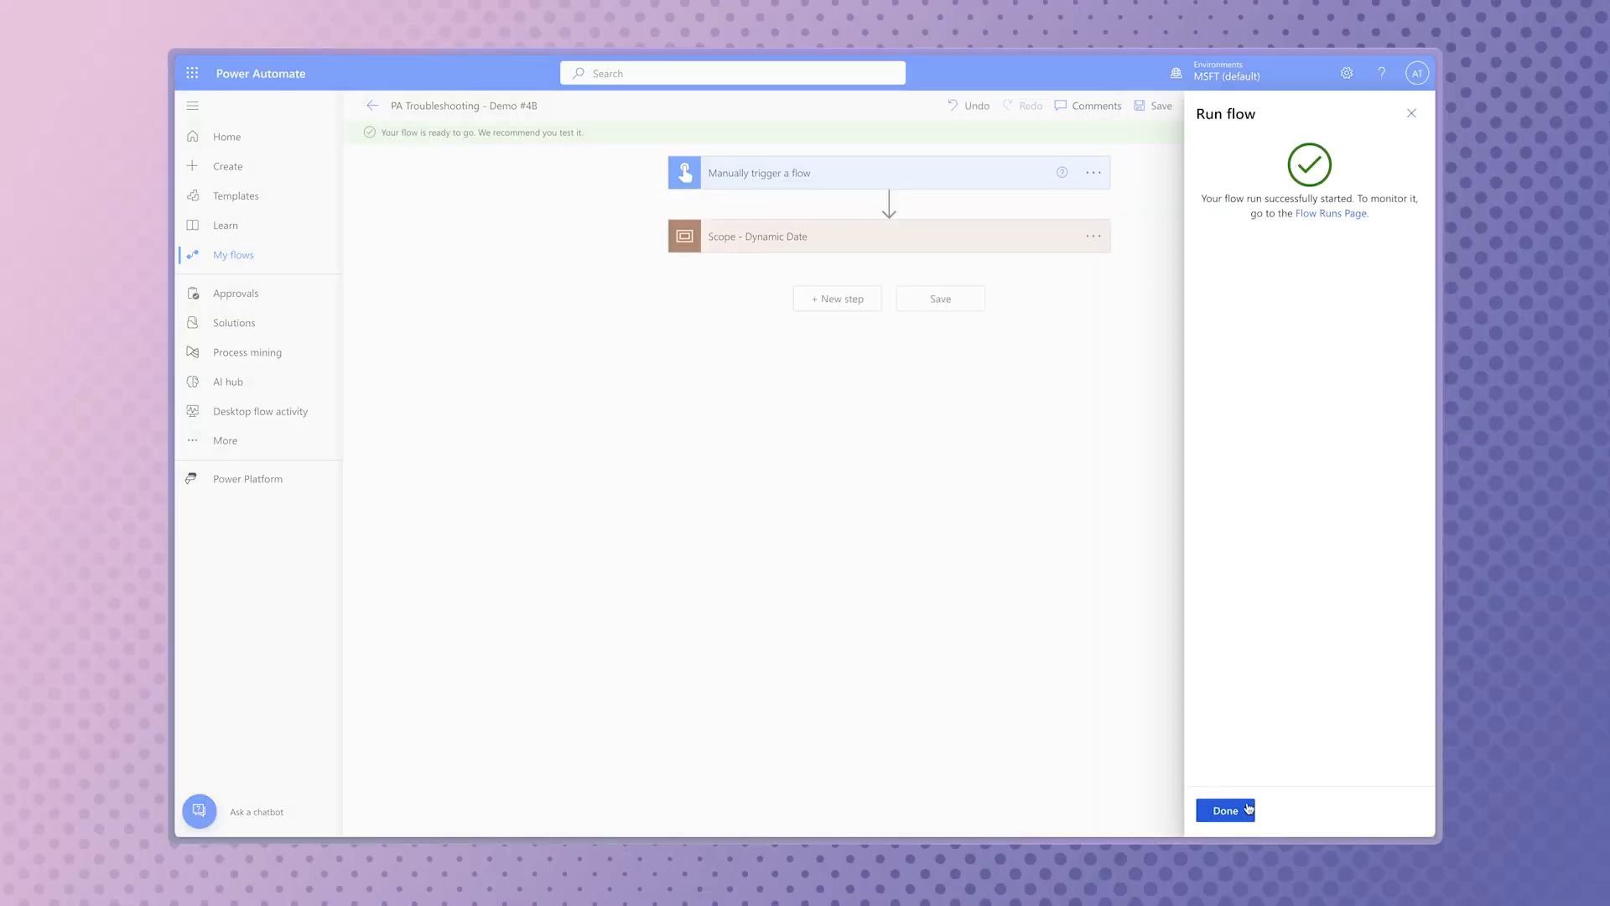
pyautogui.click(1223, 811)
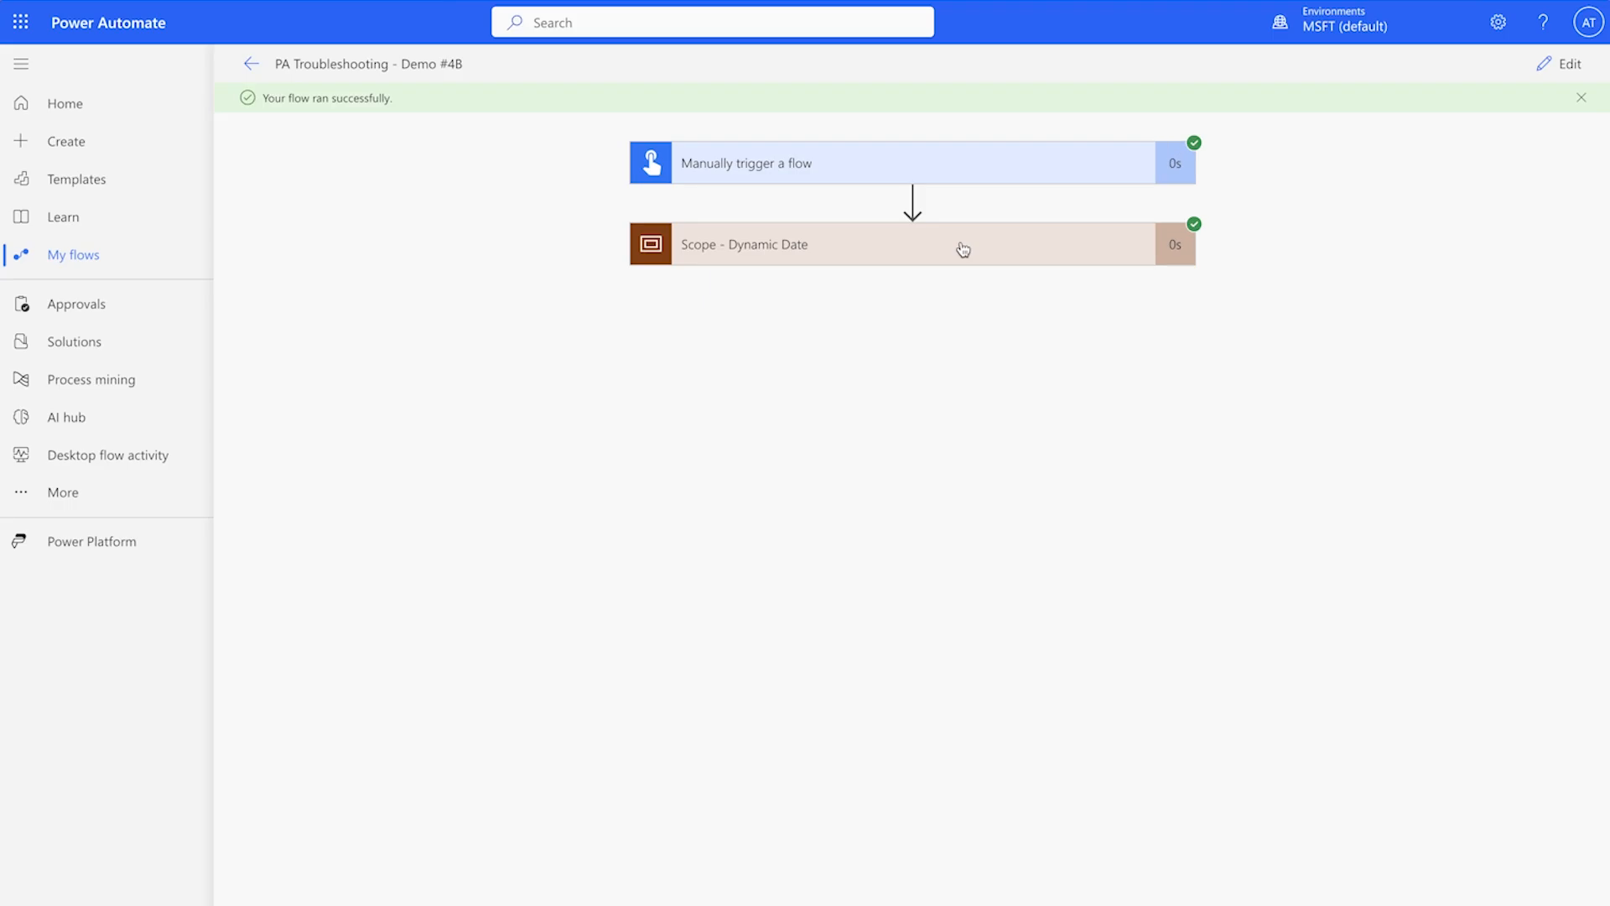
# Expand Scope - Dynamic Date in the run result and check the inputs and outputs of its date actions
pyautogui.click(962, 249)
pyautogui.click(960, 308)
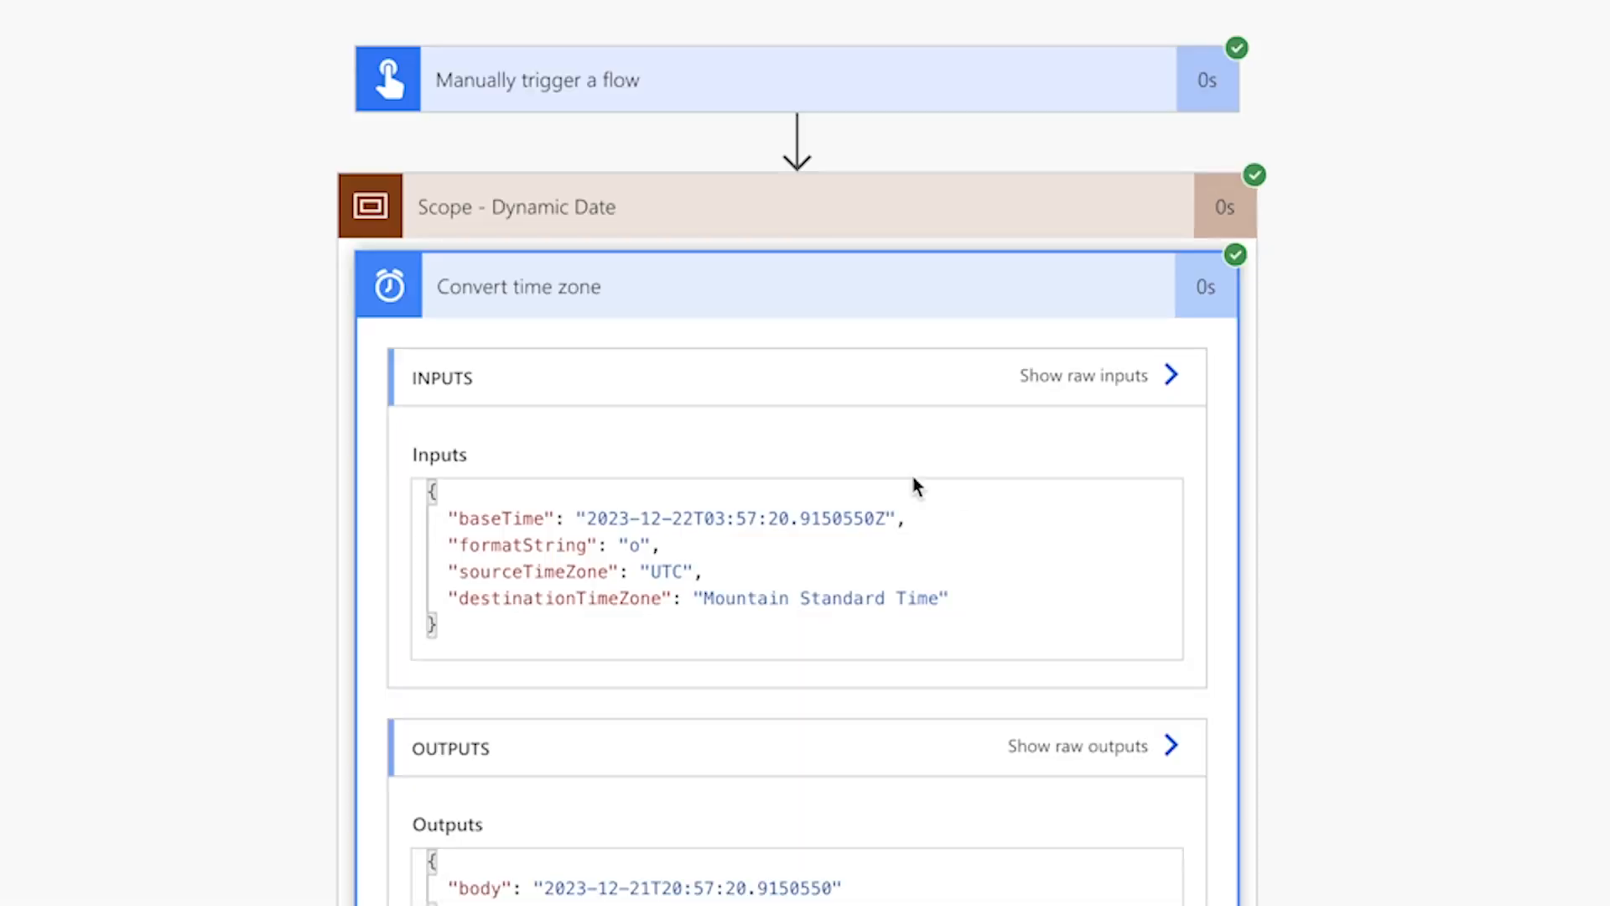
pyautogui.scroll(-5, 916, 487)
pyautogui.click(994, 641)
pyautogui.scroll(-5, 994, 641)
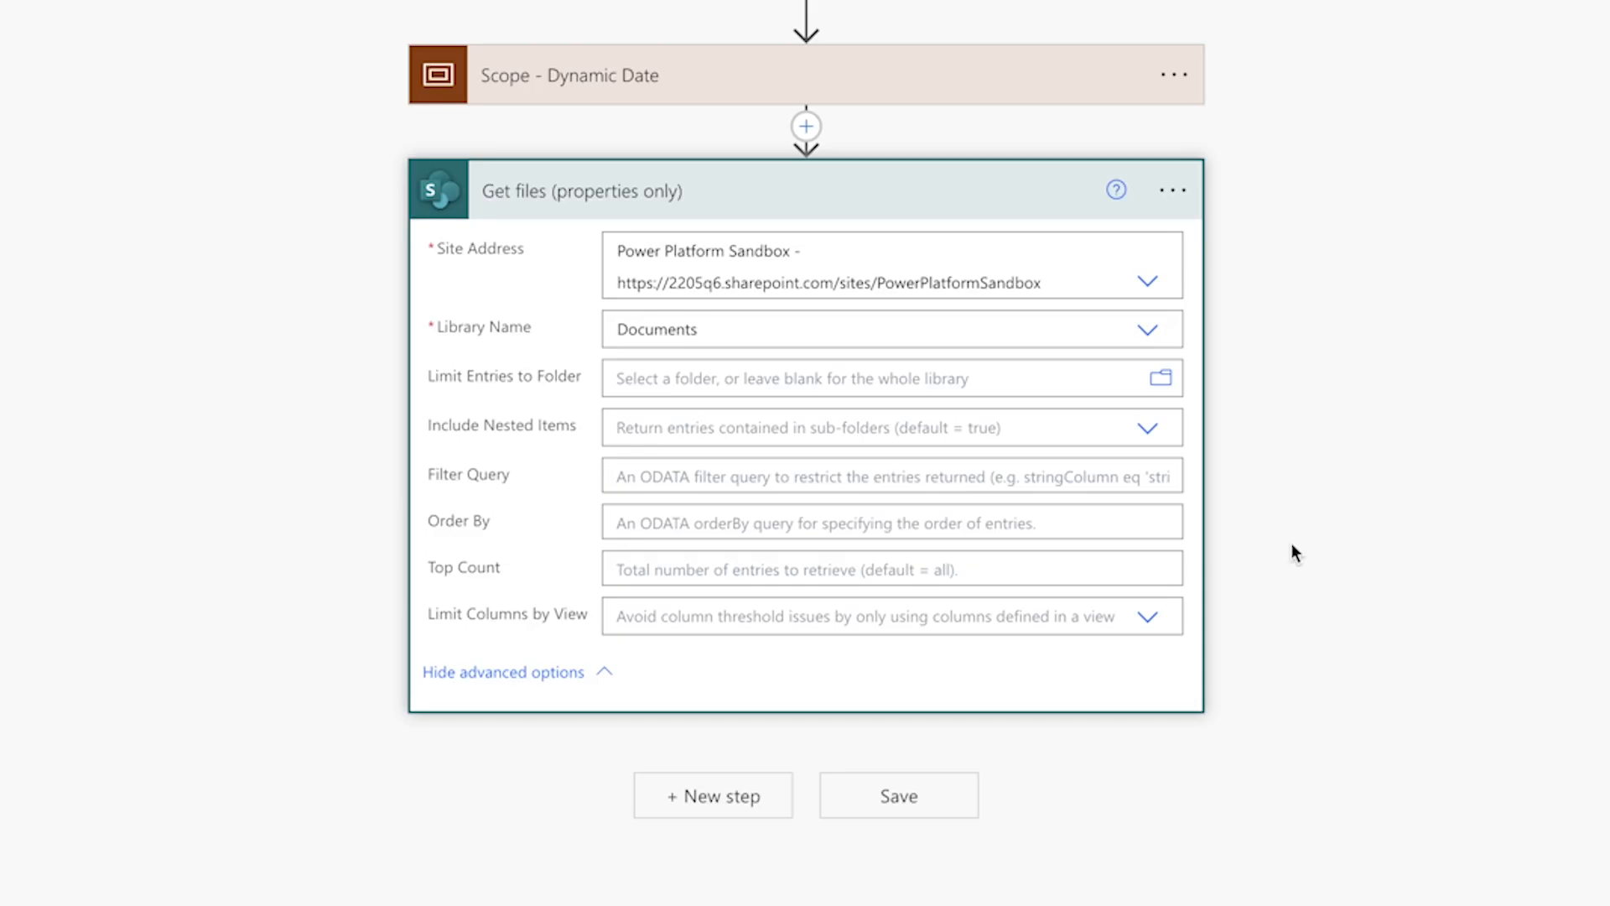
# Set the Get files (properties only) Filter Query to Modified ge 'Outputs' and Modified le 'Converted time', using the Compose - Dynamic Date output and converted time
pyautogui.click(629, 476)
pyautogui.write('Modified ge')
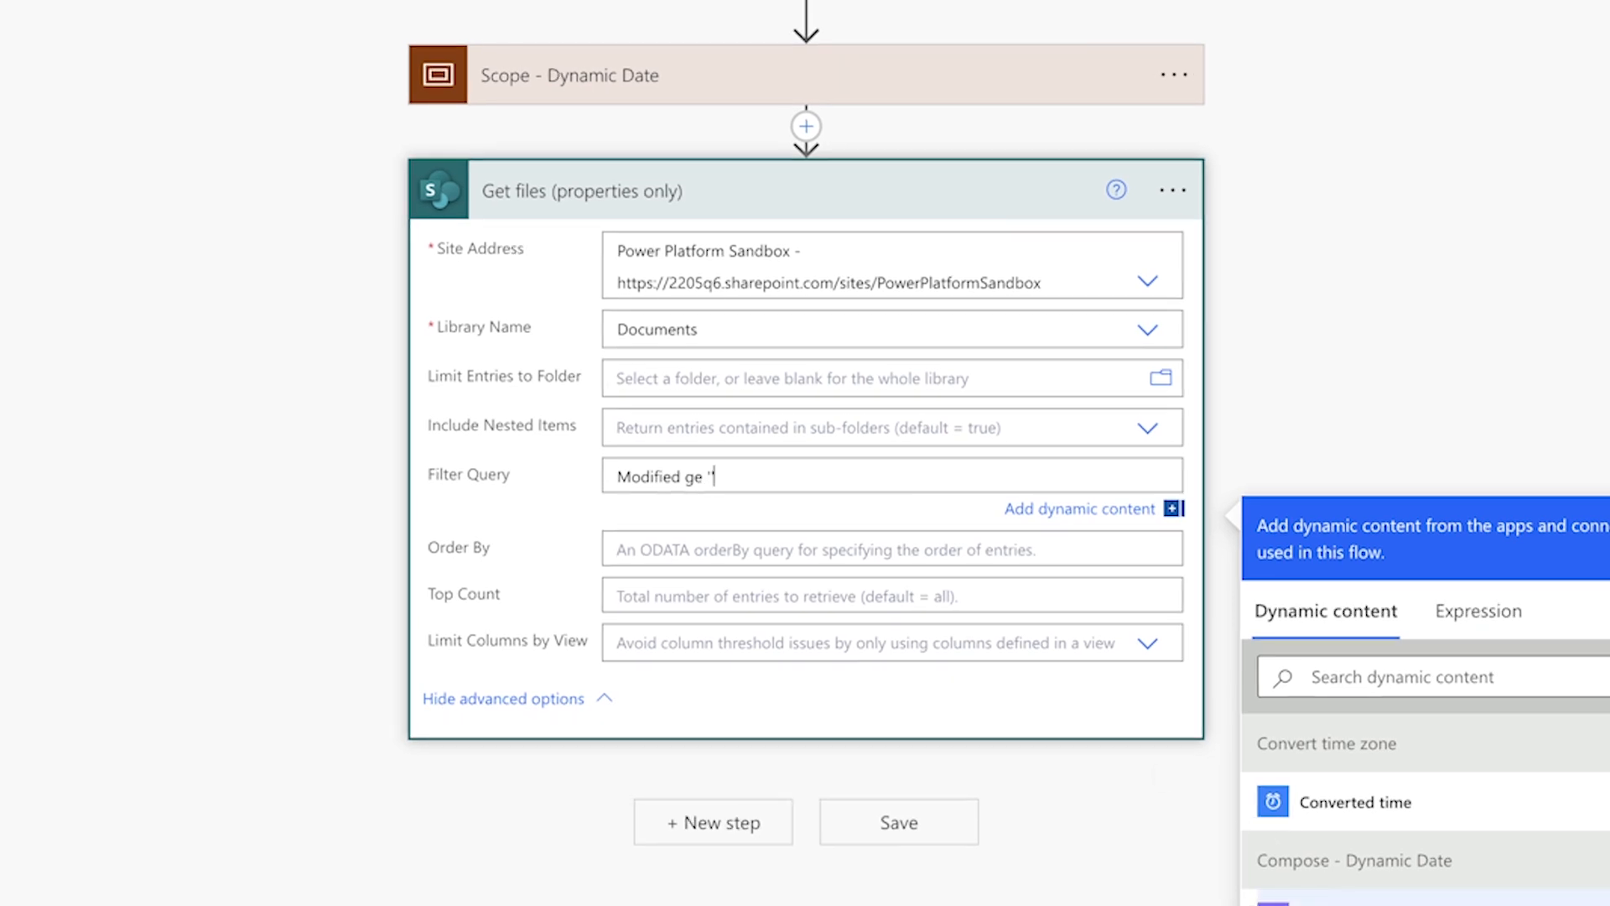
pyautogui.write("'Outputs' and Modified le '")
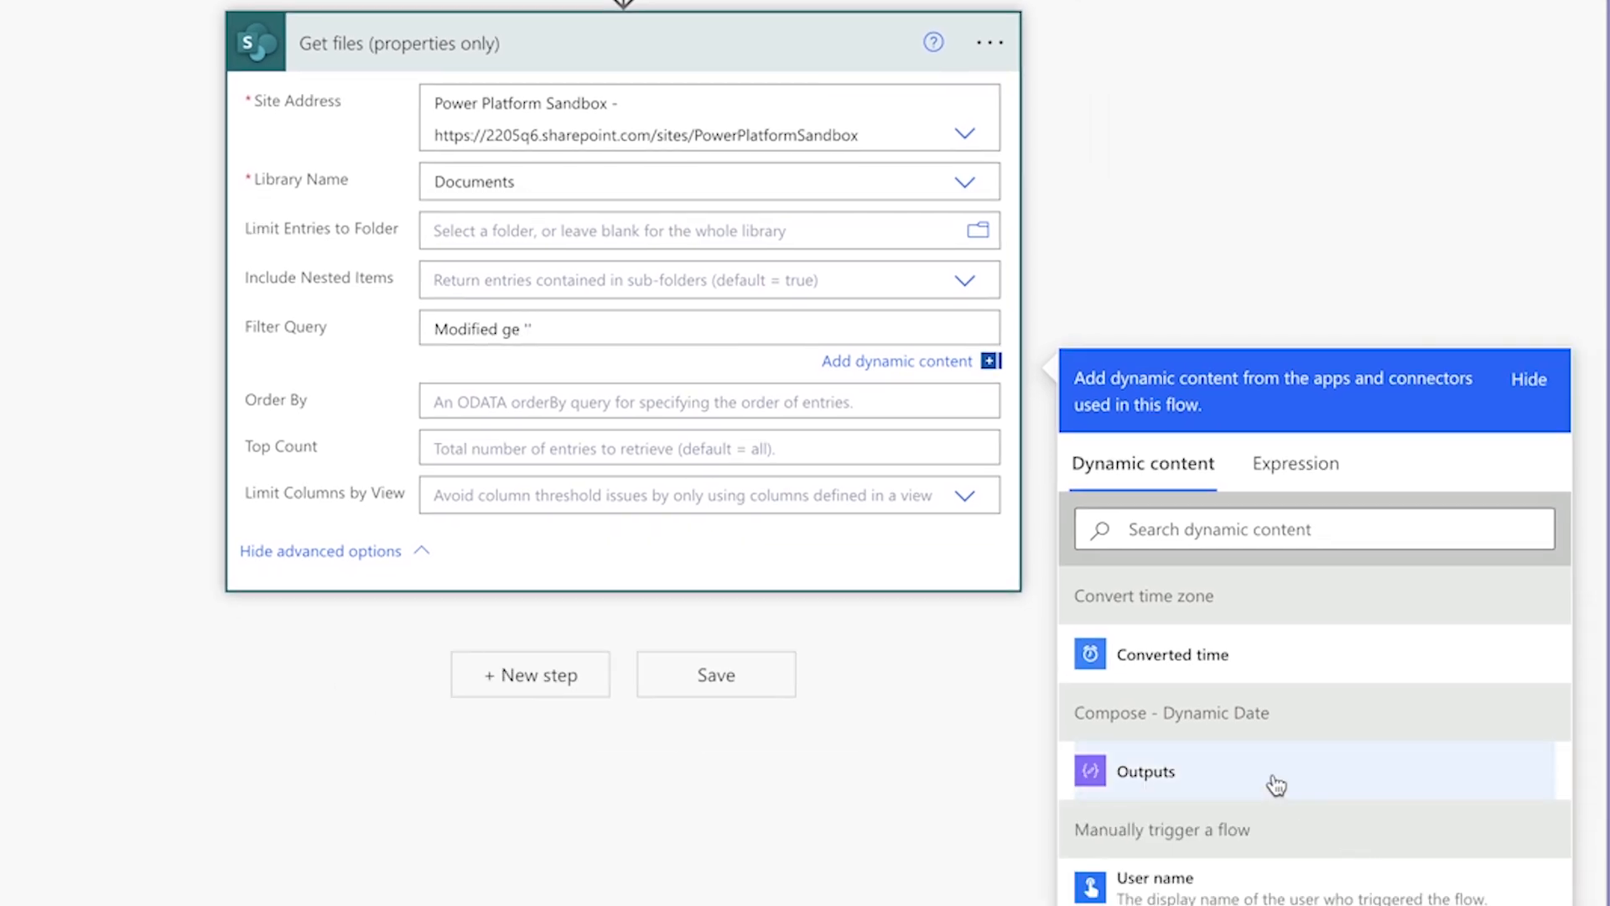
pyautogui.click(1275, 782)
pyautogui.write("' and Modified le 'Converted time'")
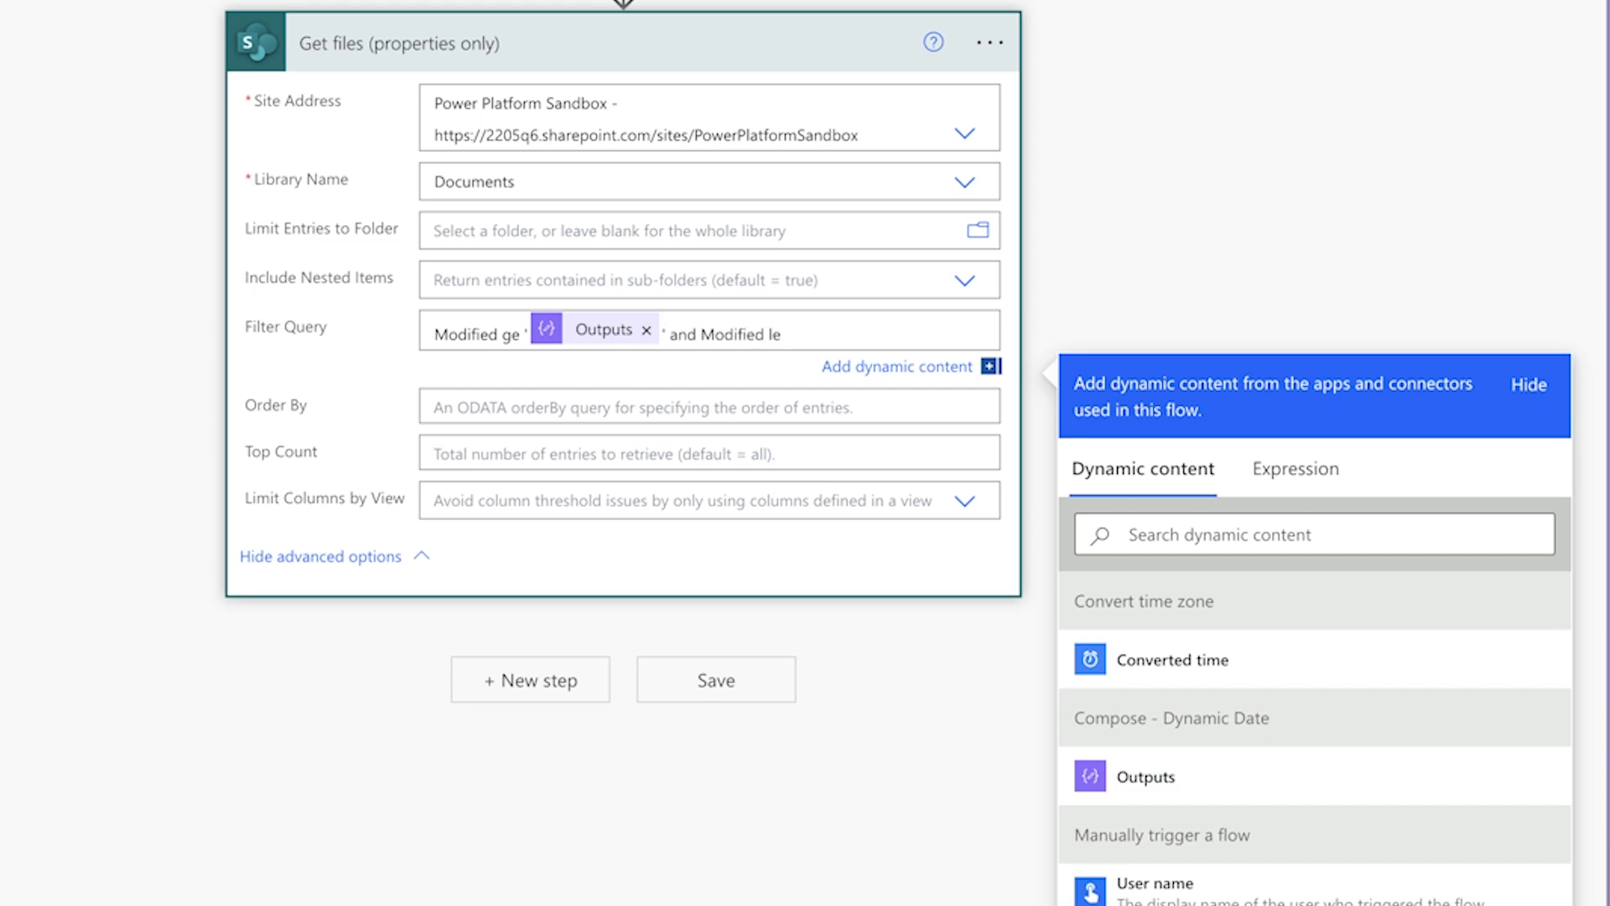
pyautogui.click(1249, 664)
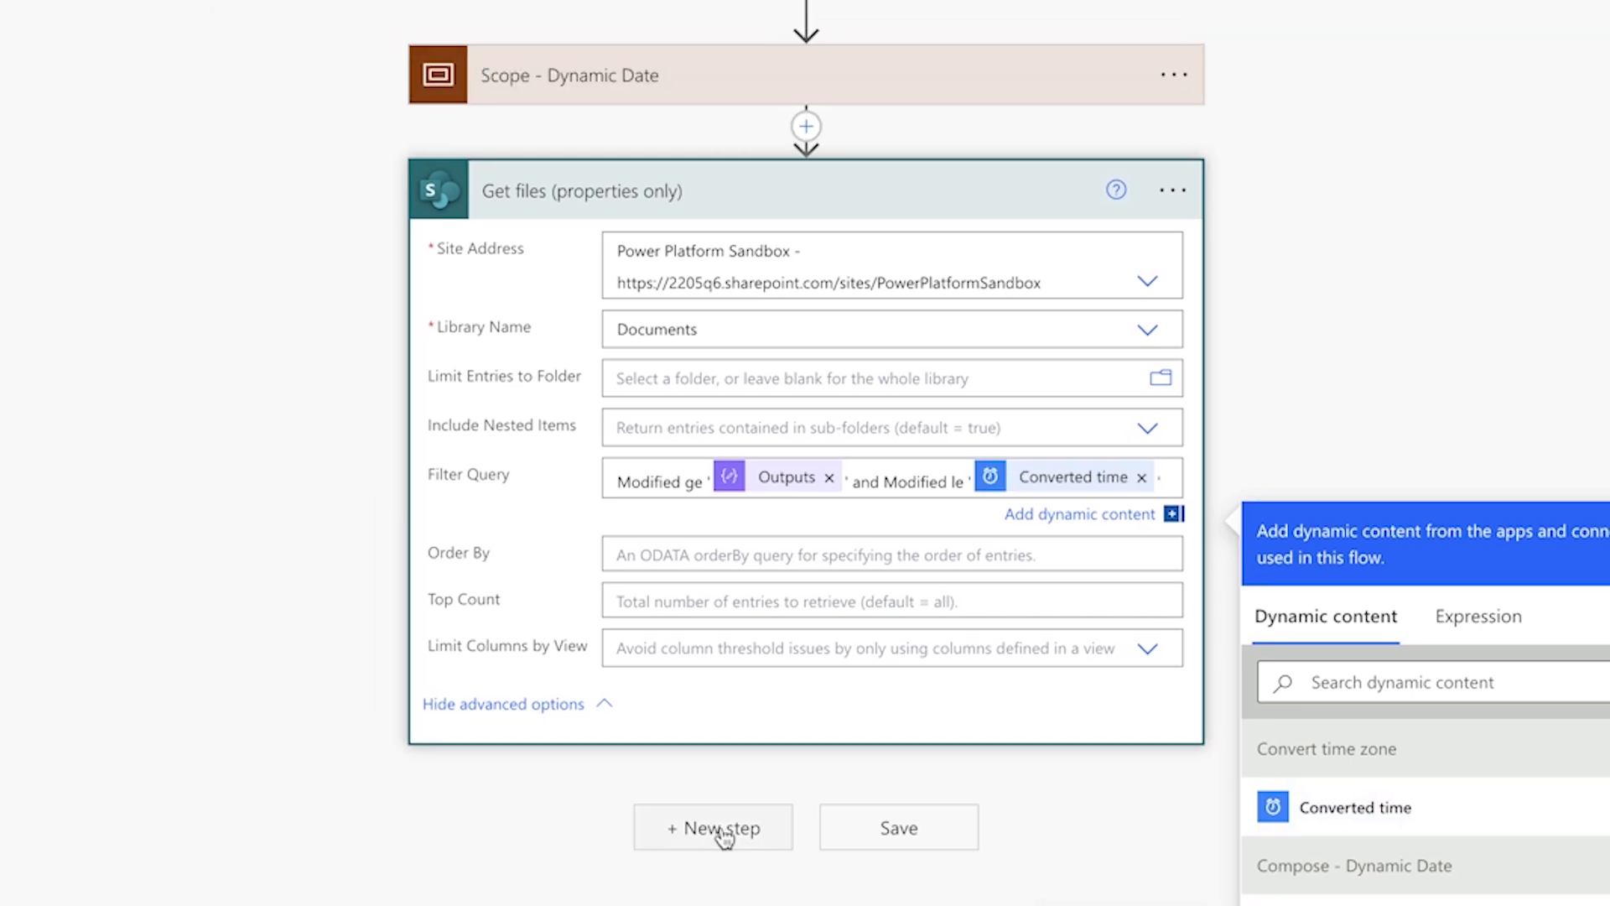
# Add a Compose action below Get files (properties only) and name it "Compose - Item Count"
pyautogui.click(531, 680)
pyautogui.write('Compose')
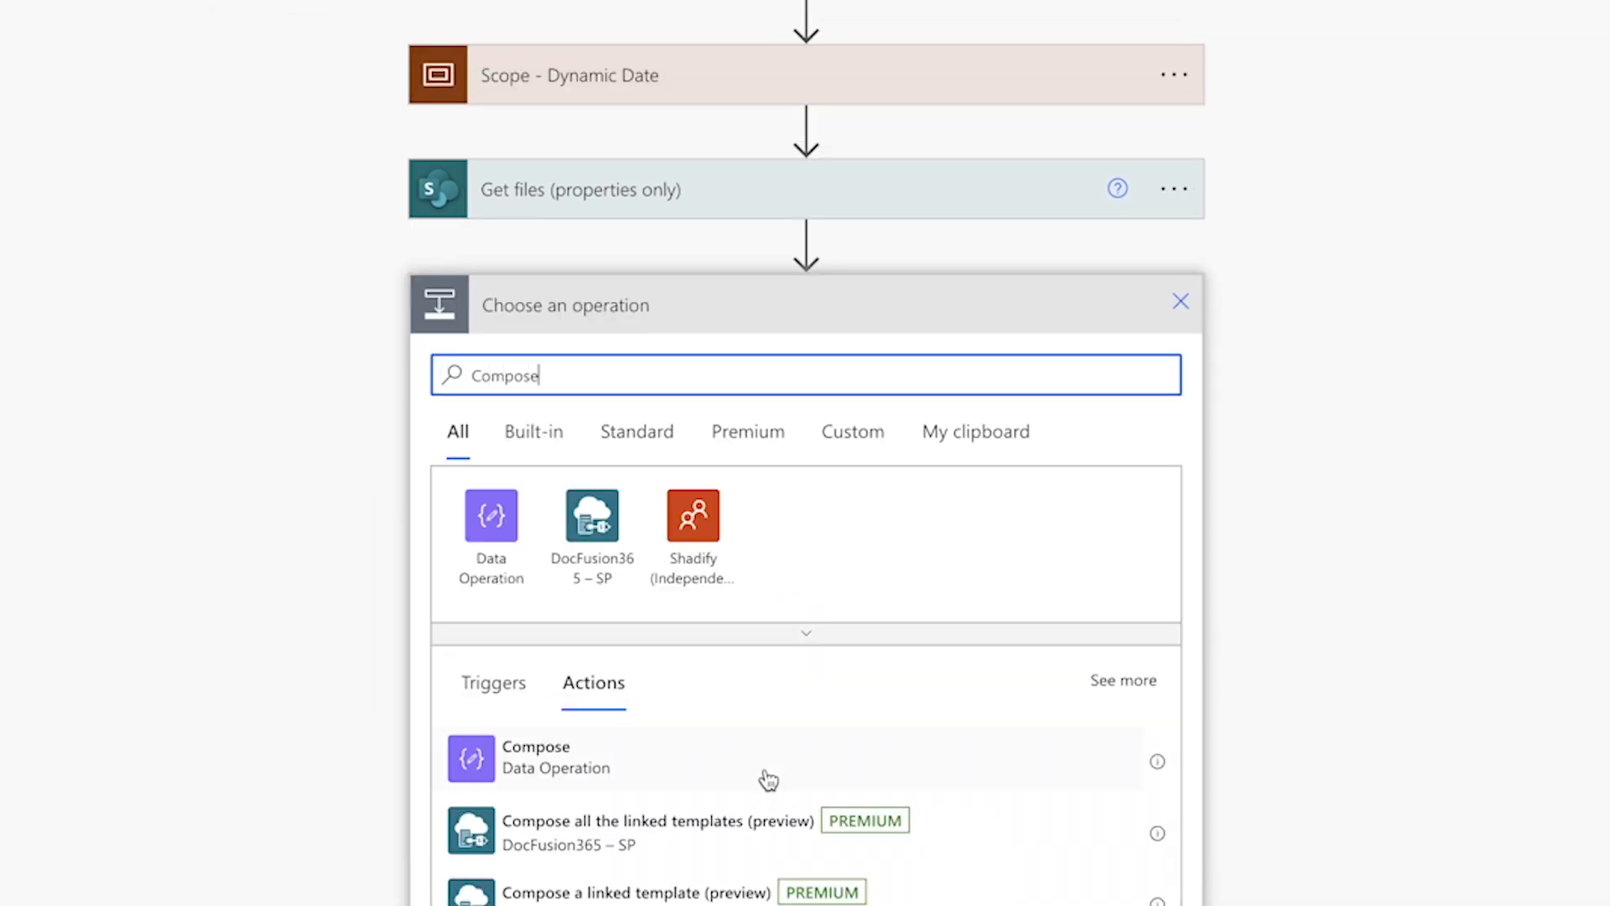
pyautogui.click(762, 773)
pyautogui.click(1006, 306)
pyautogui.write('- Item Count')
# Set the Compose - Item Count input to a length() expression around the value output of Get files (properties only)
pyautogui.click(964, 367)
pyautogui.click(1473, 504)
pyautogui.write('length(')
pyautogui.click(1140, 379)
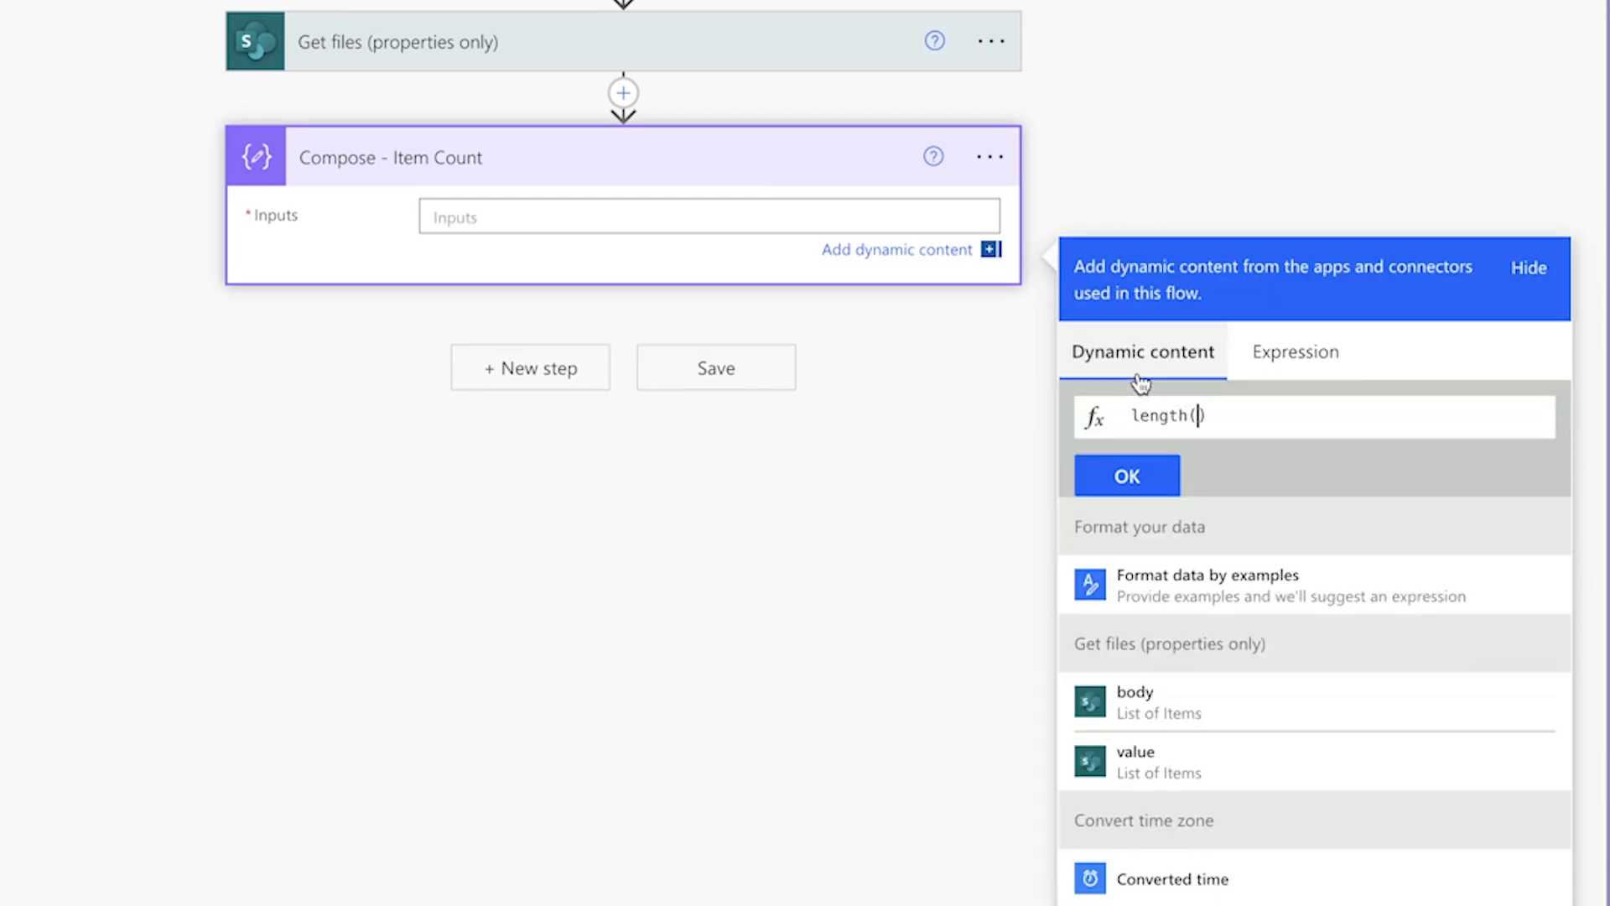
pyautogui.click(1276, 765)
pyautogui.click(1127, 476)
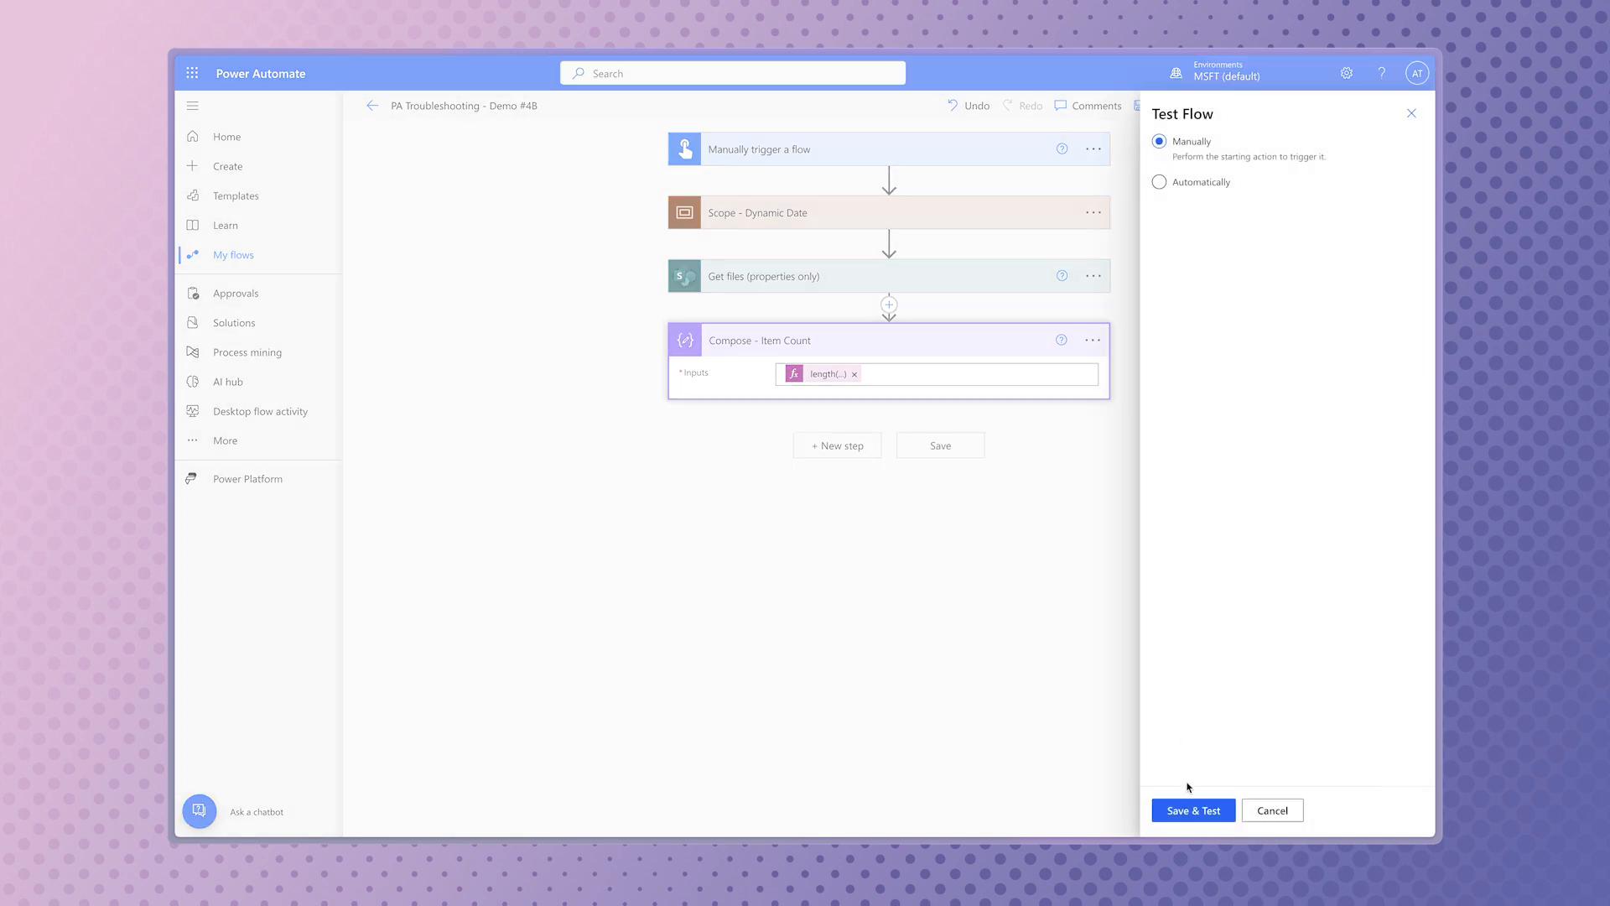
# Save the Demo #4B flow, run a manual test, and open the Compose - Item Count result in the run
pyautogui.click(1194, 811)
pyautogui.click(1250, 812)
pyautogui.click(1250, 814)
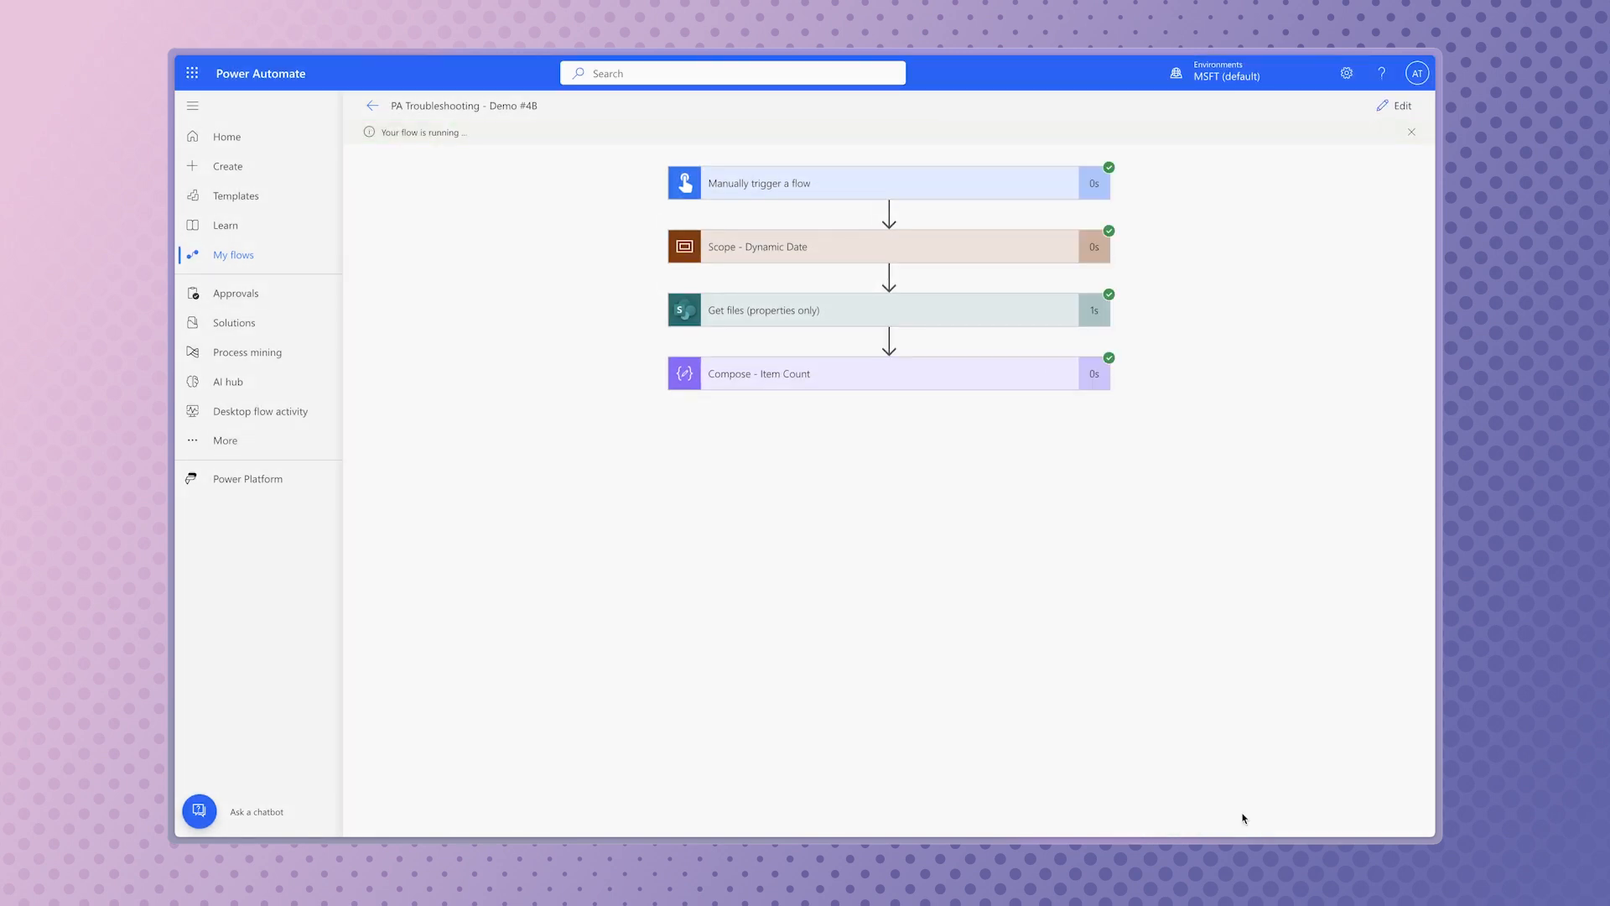
pyautogui.click(988, 385)
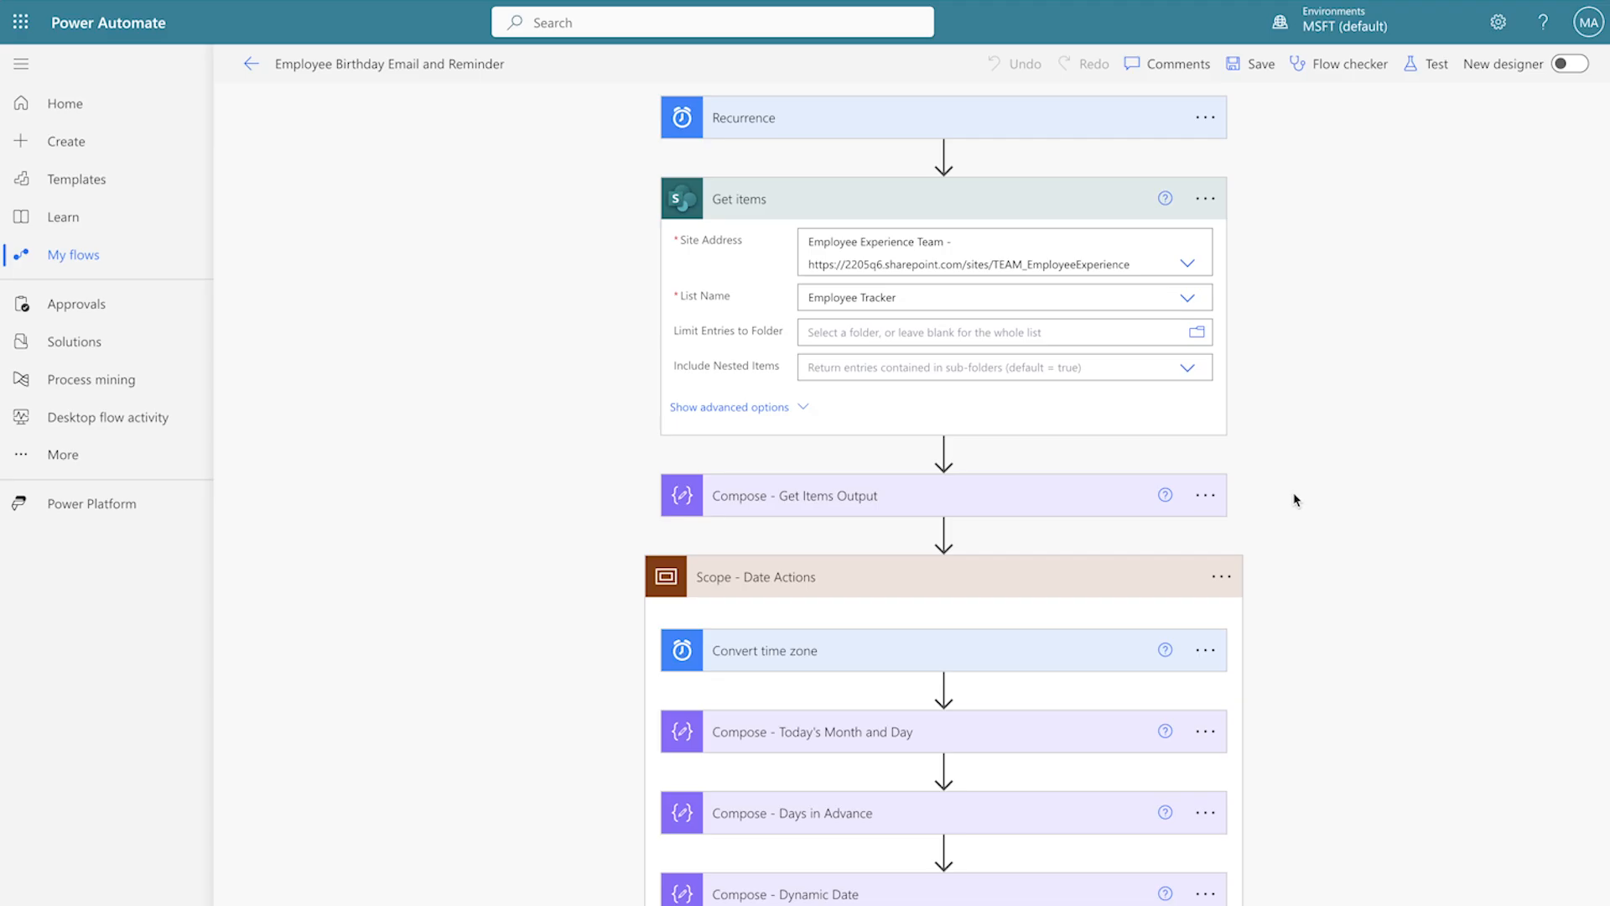
# Review the Employee Birthday Email and Reminder flow down to the Send an email (V2) - Employee action
pyautogui.scroll(-3, 1295, 496)
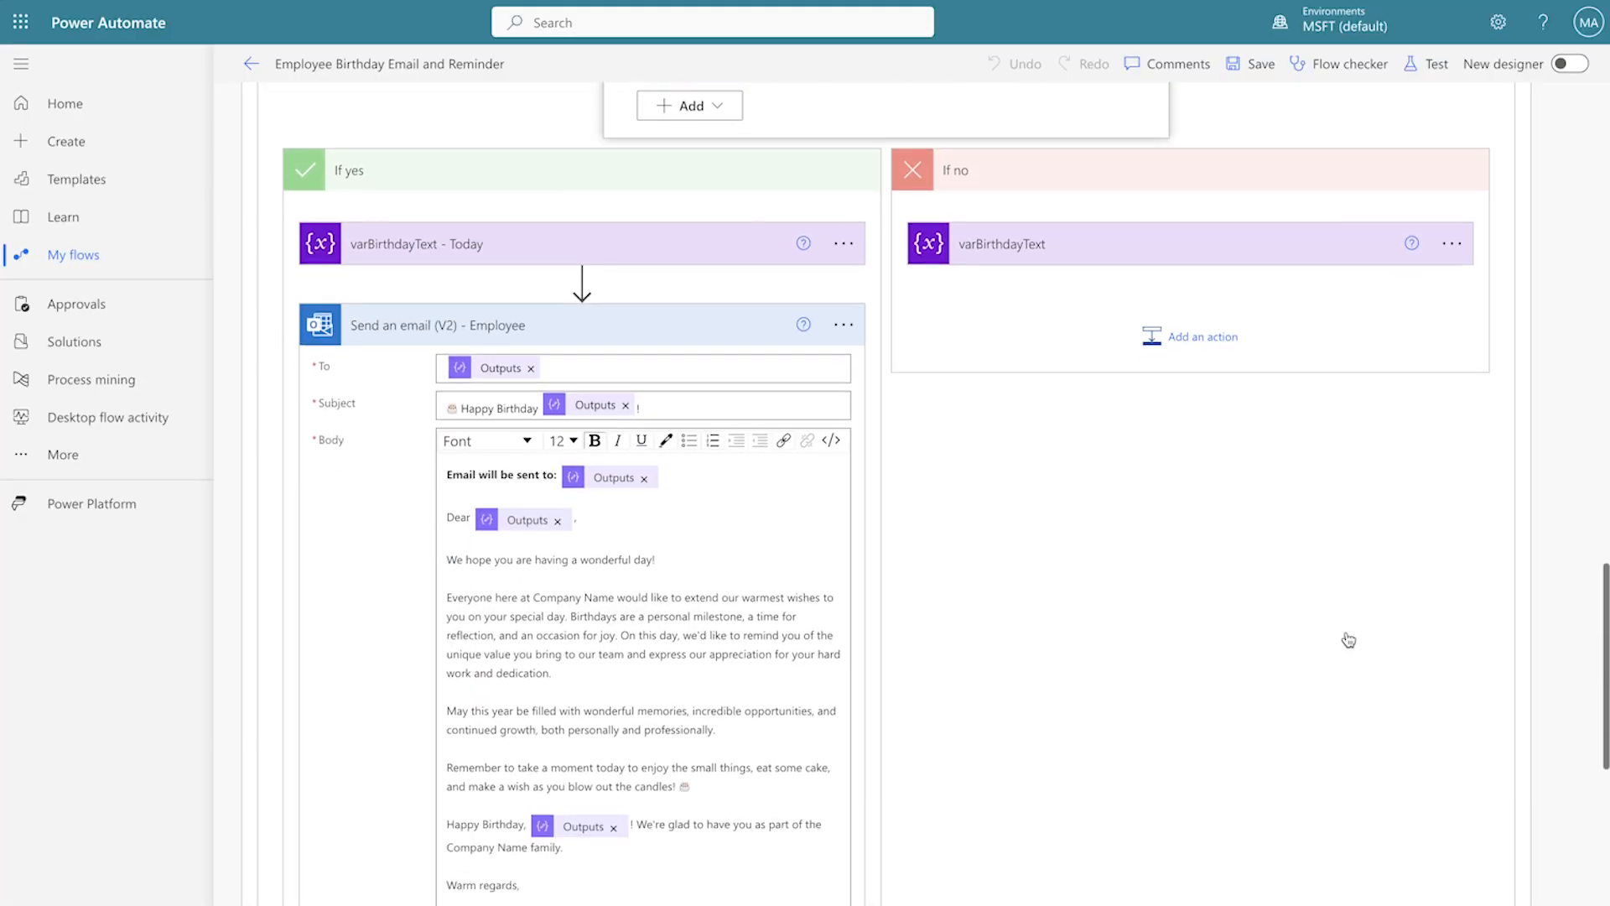
pyautogui.scroll(-5, 1348, 640)
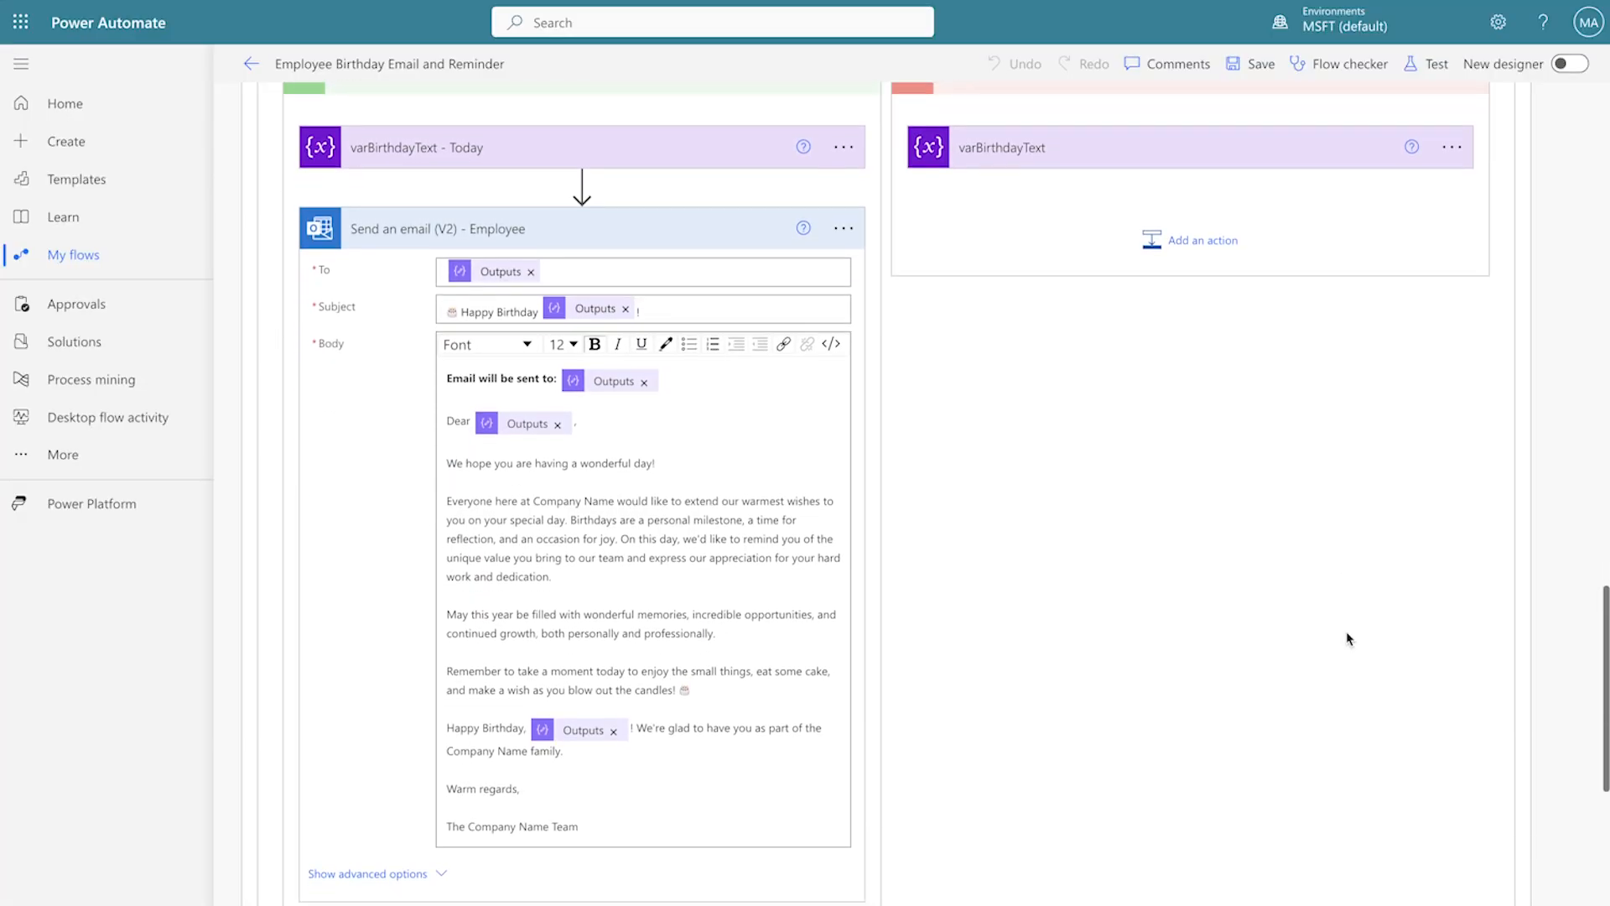
pyautogui.scroll(-2, 1348, 638)
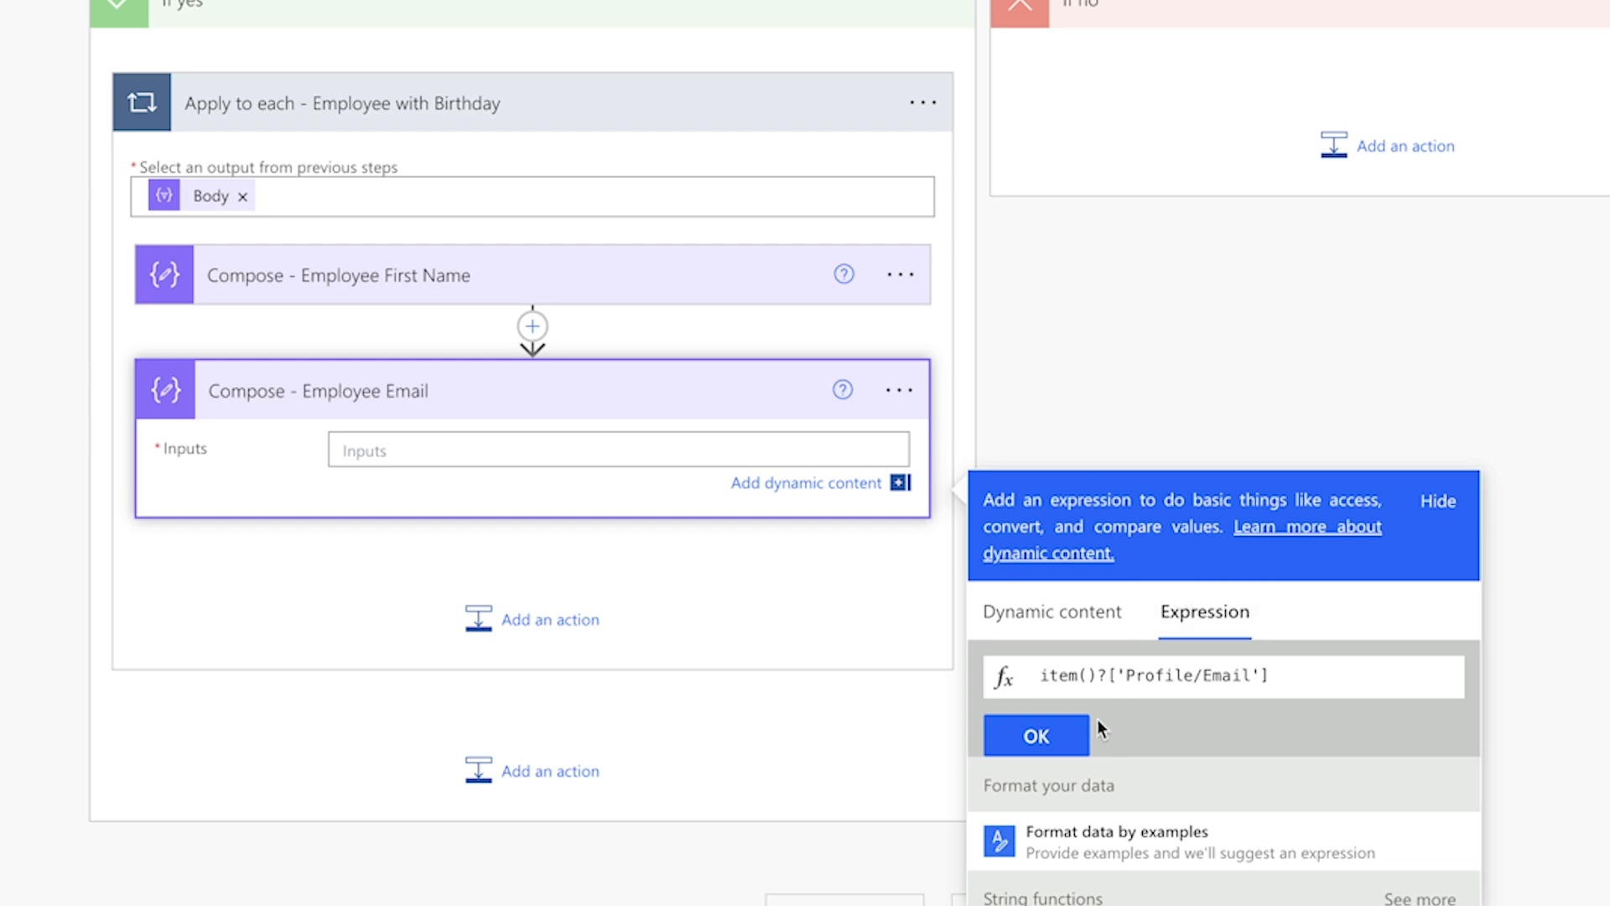
# Set the Compose - Employee Email input to item()?['Profile/Email'], and open that action's result in the test run
pyautogui.click(1065, 736)
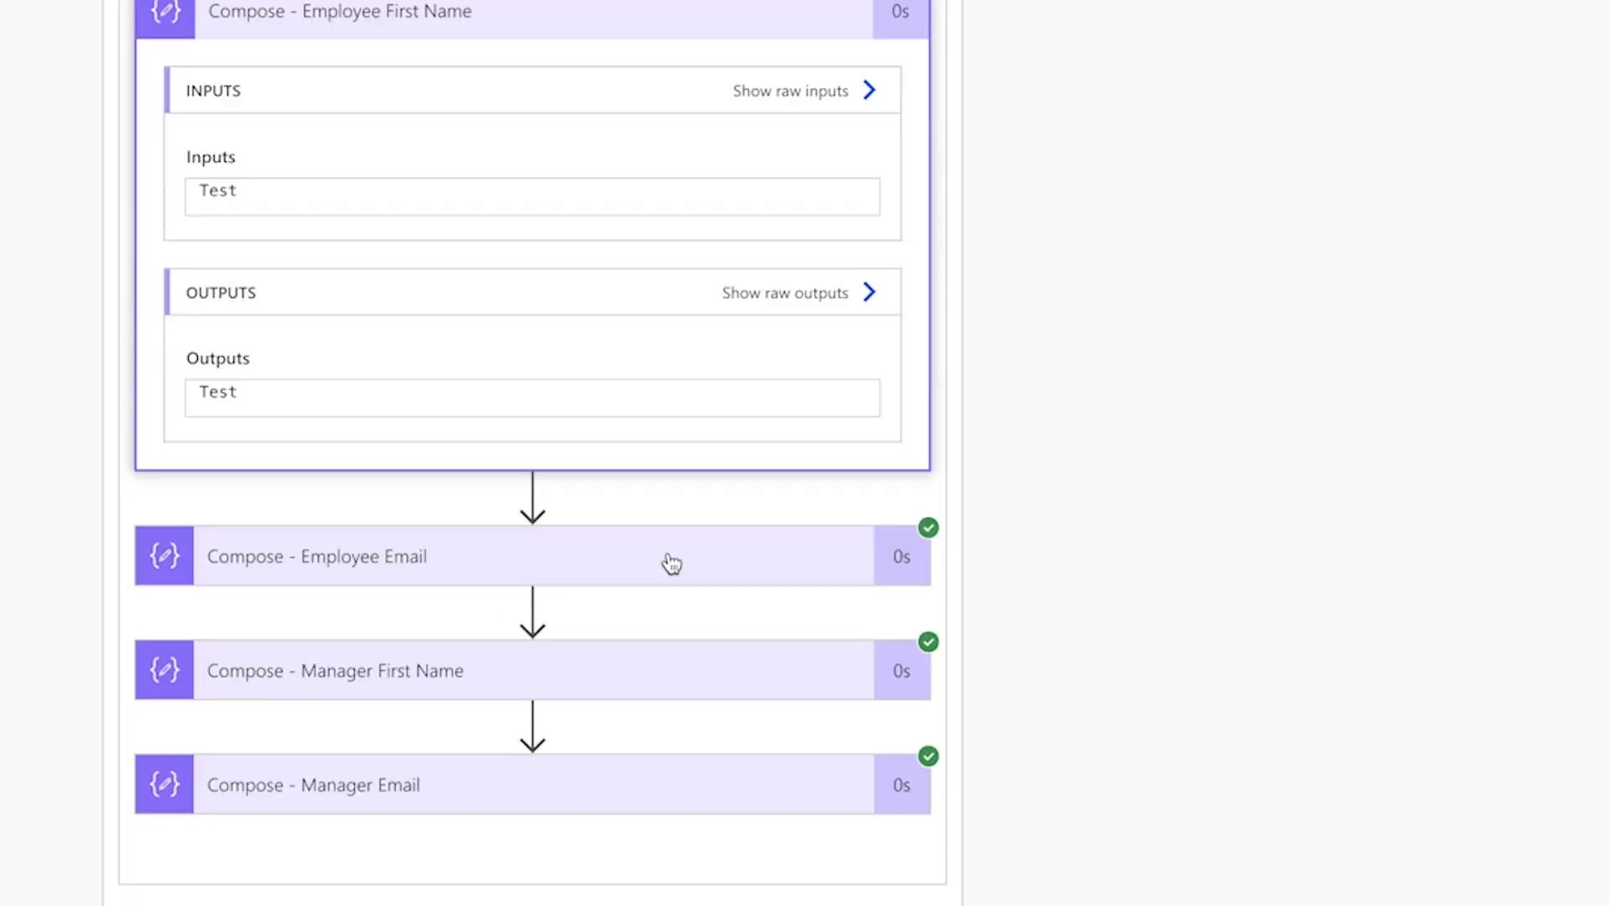
pyautogui.click(670, 560)
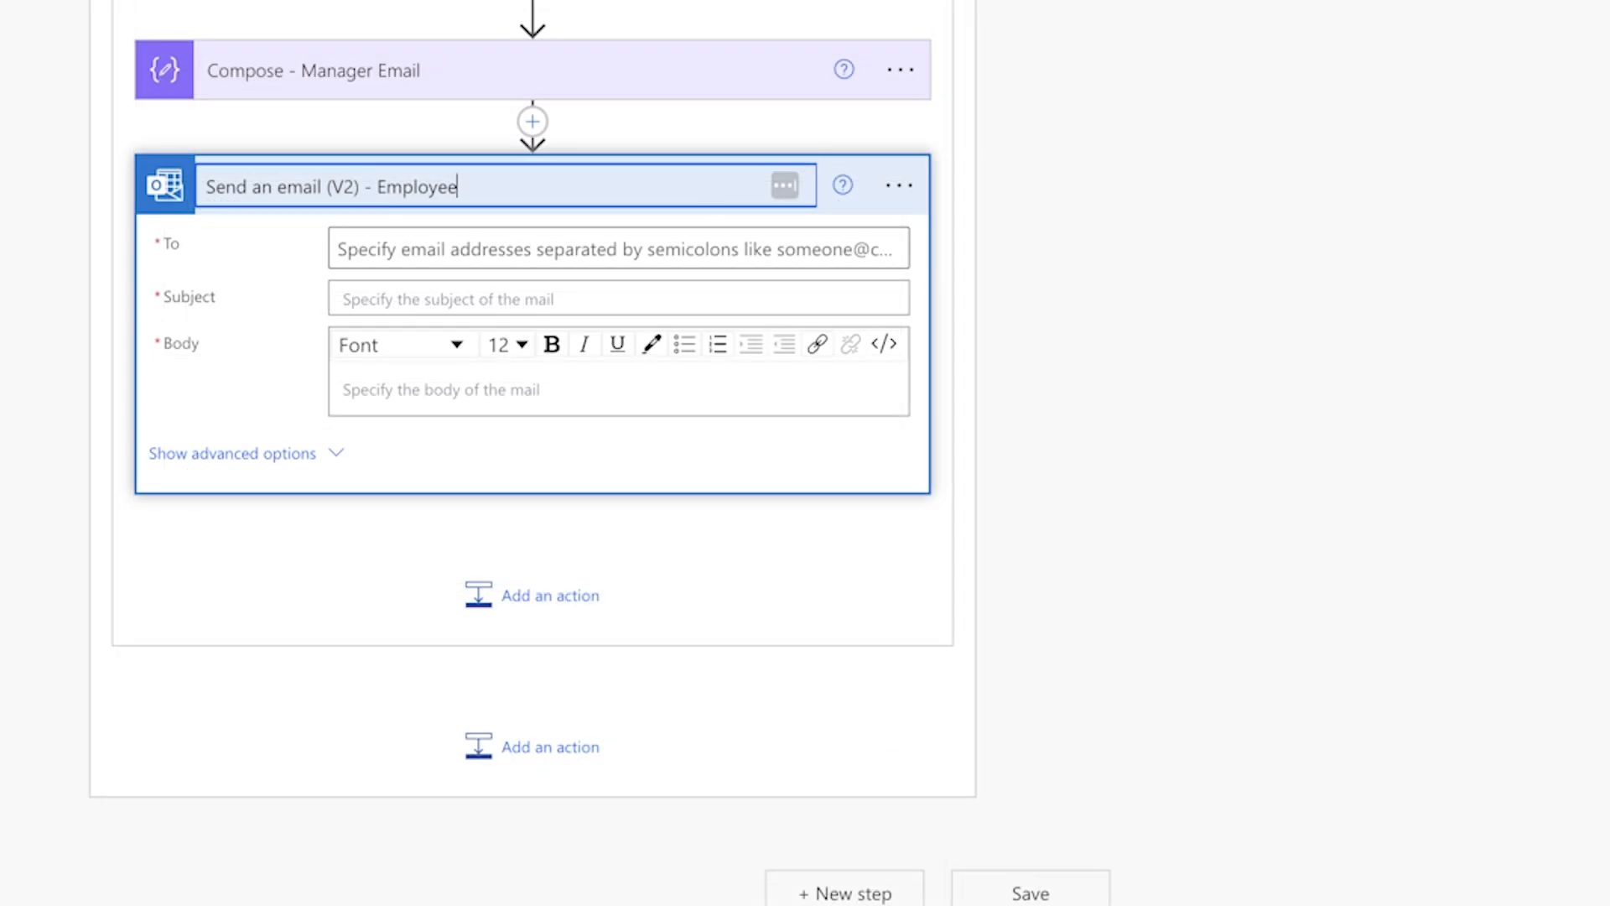
# Address Send an email (V2) - Employee to M365 Admin and add "Email will be sent to:" with the Compose - Employee Email output in the body
pyautogui.click(692, 248)
pyautogui.write('m365')
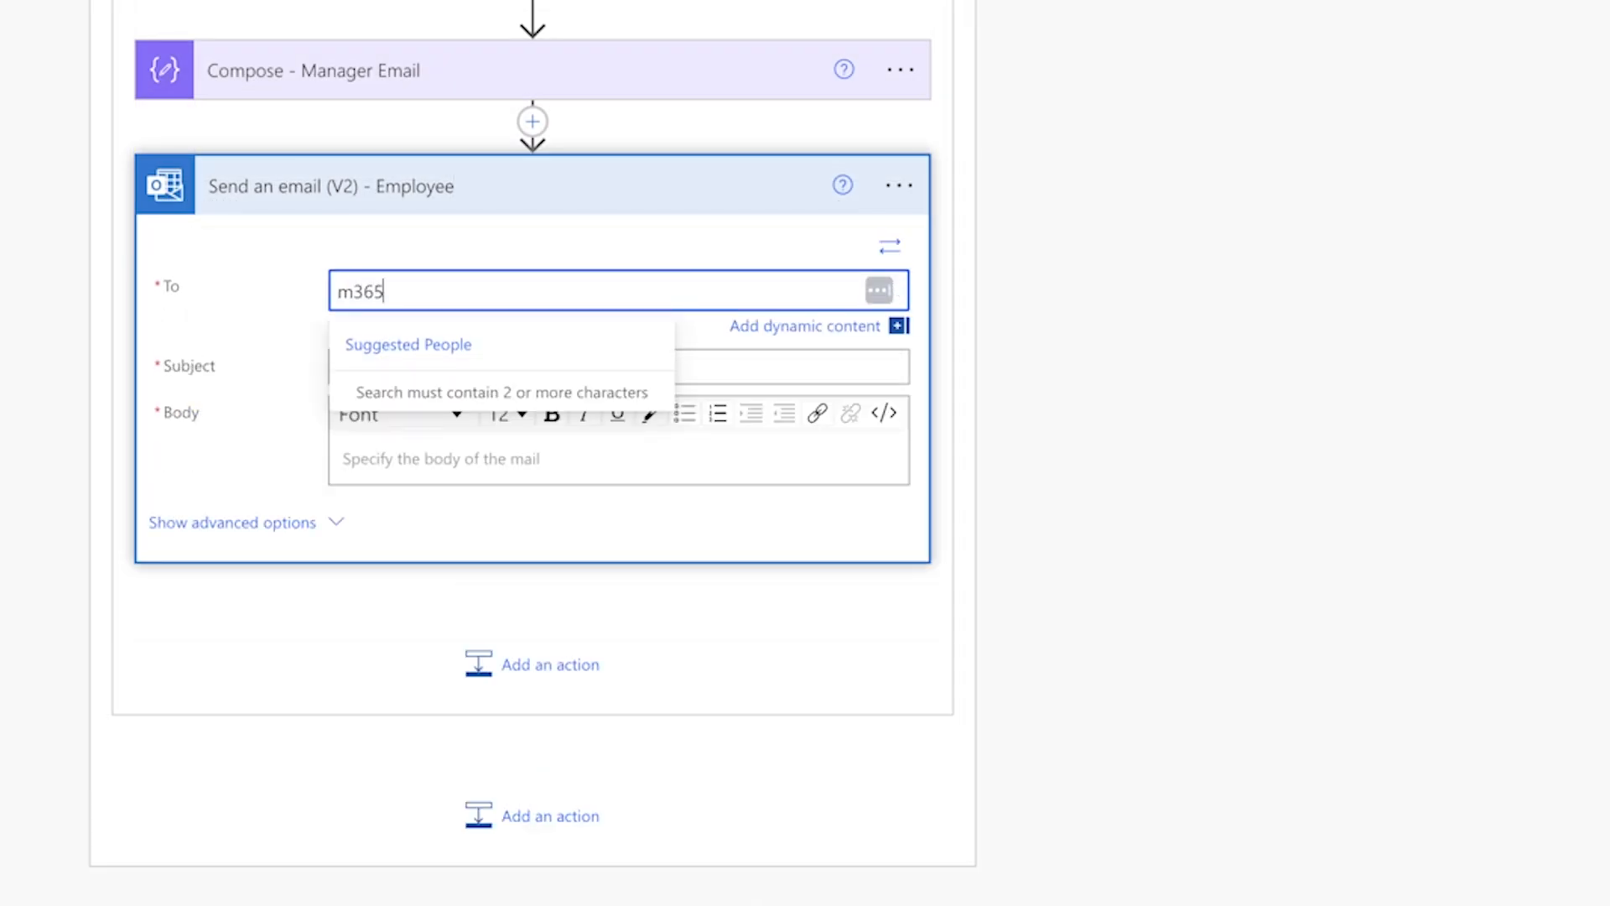
pyautogui.click(611, 411)
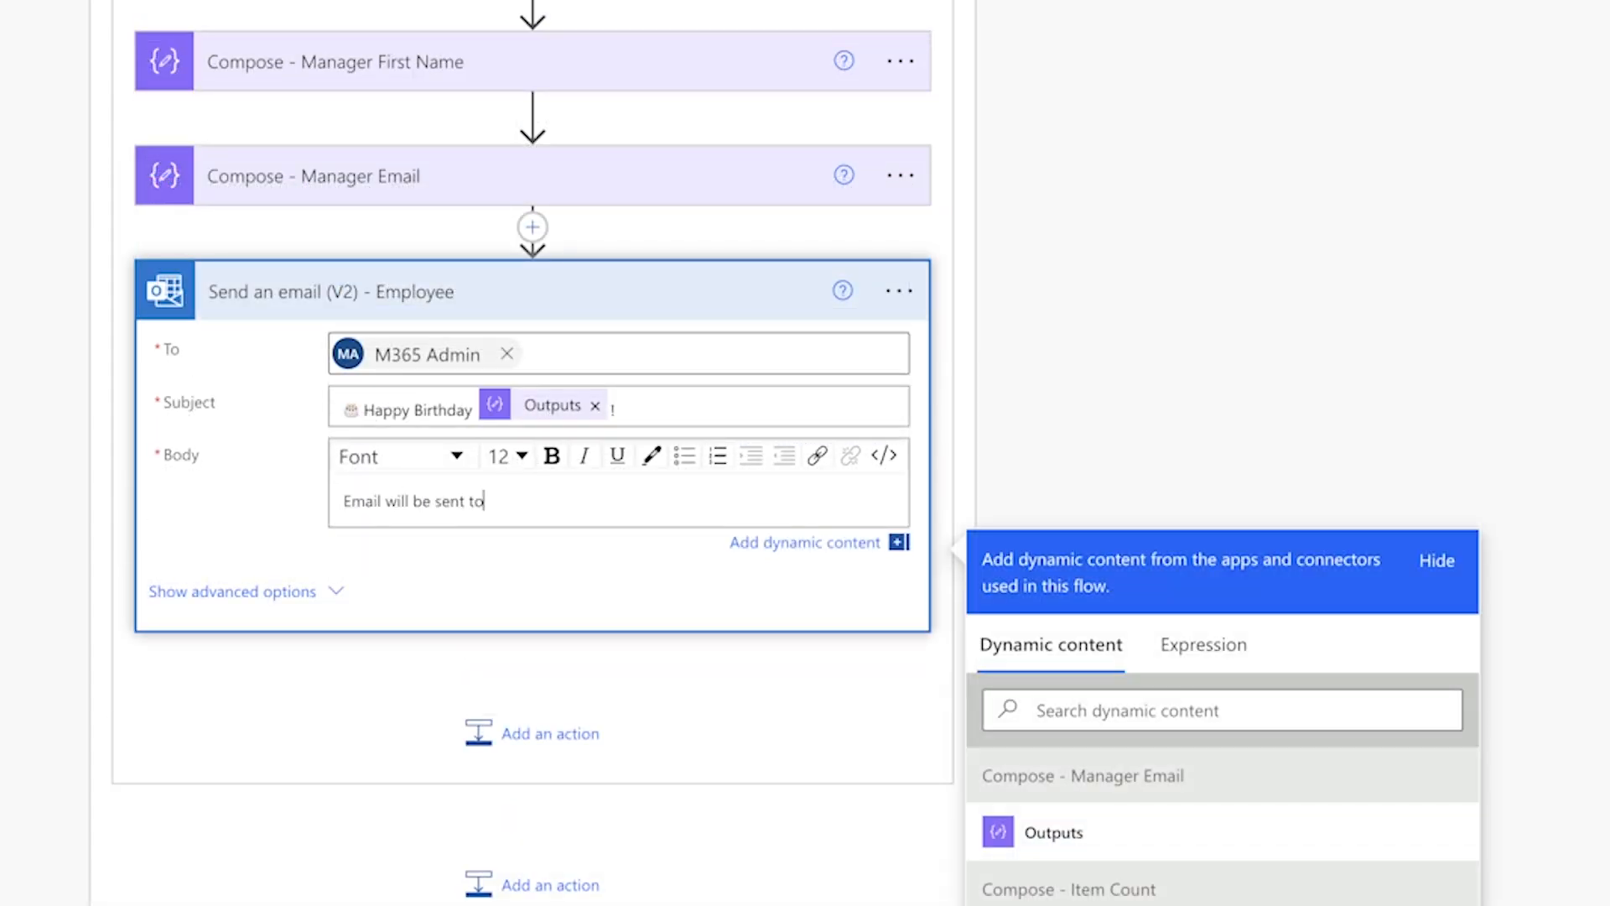
pyautogui.scroll(-5, 1337, 822)
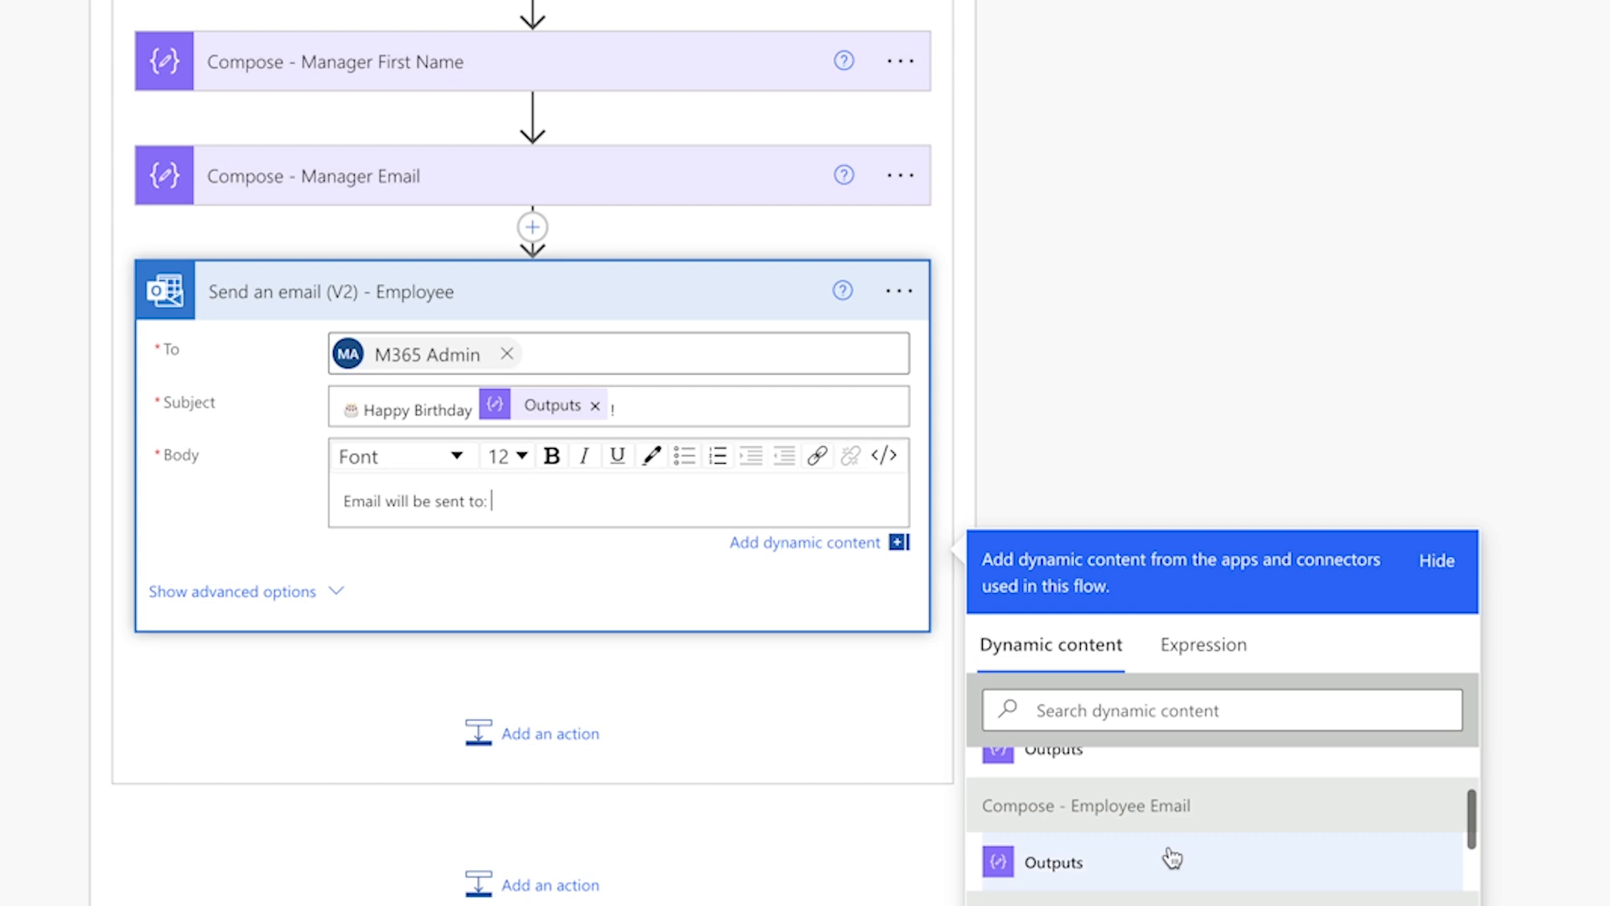
pyautogui.click(1173, 856)
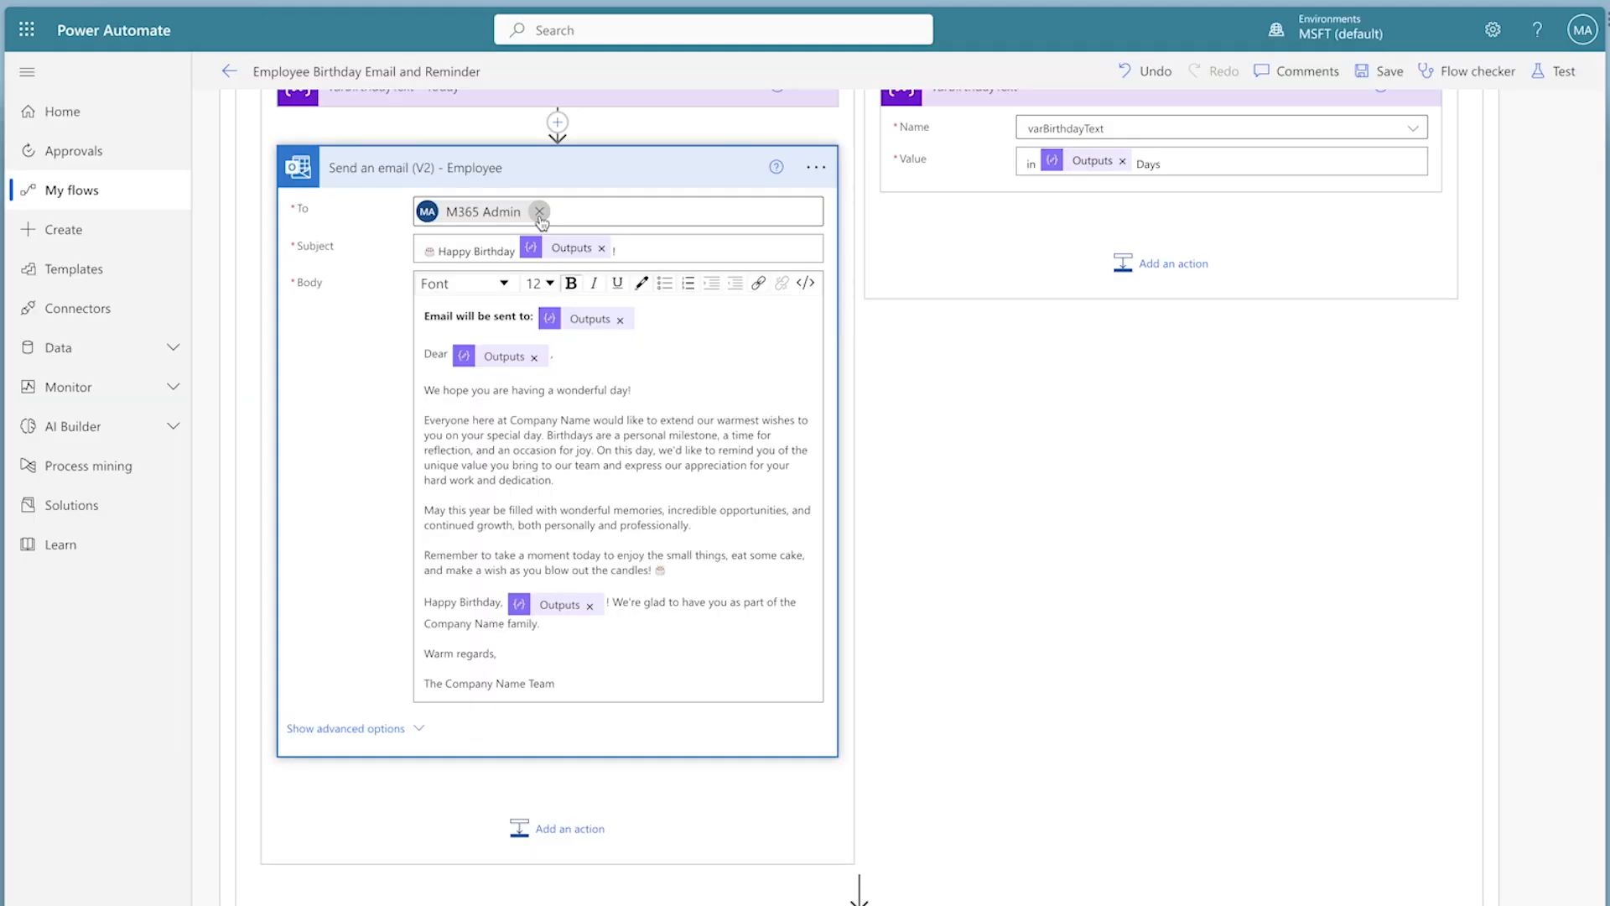
# Replace the M365 Admin recipient of Send an email (V2) - Employee with the Compose - Employee Email output
pyautogui.click(539, 212)
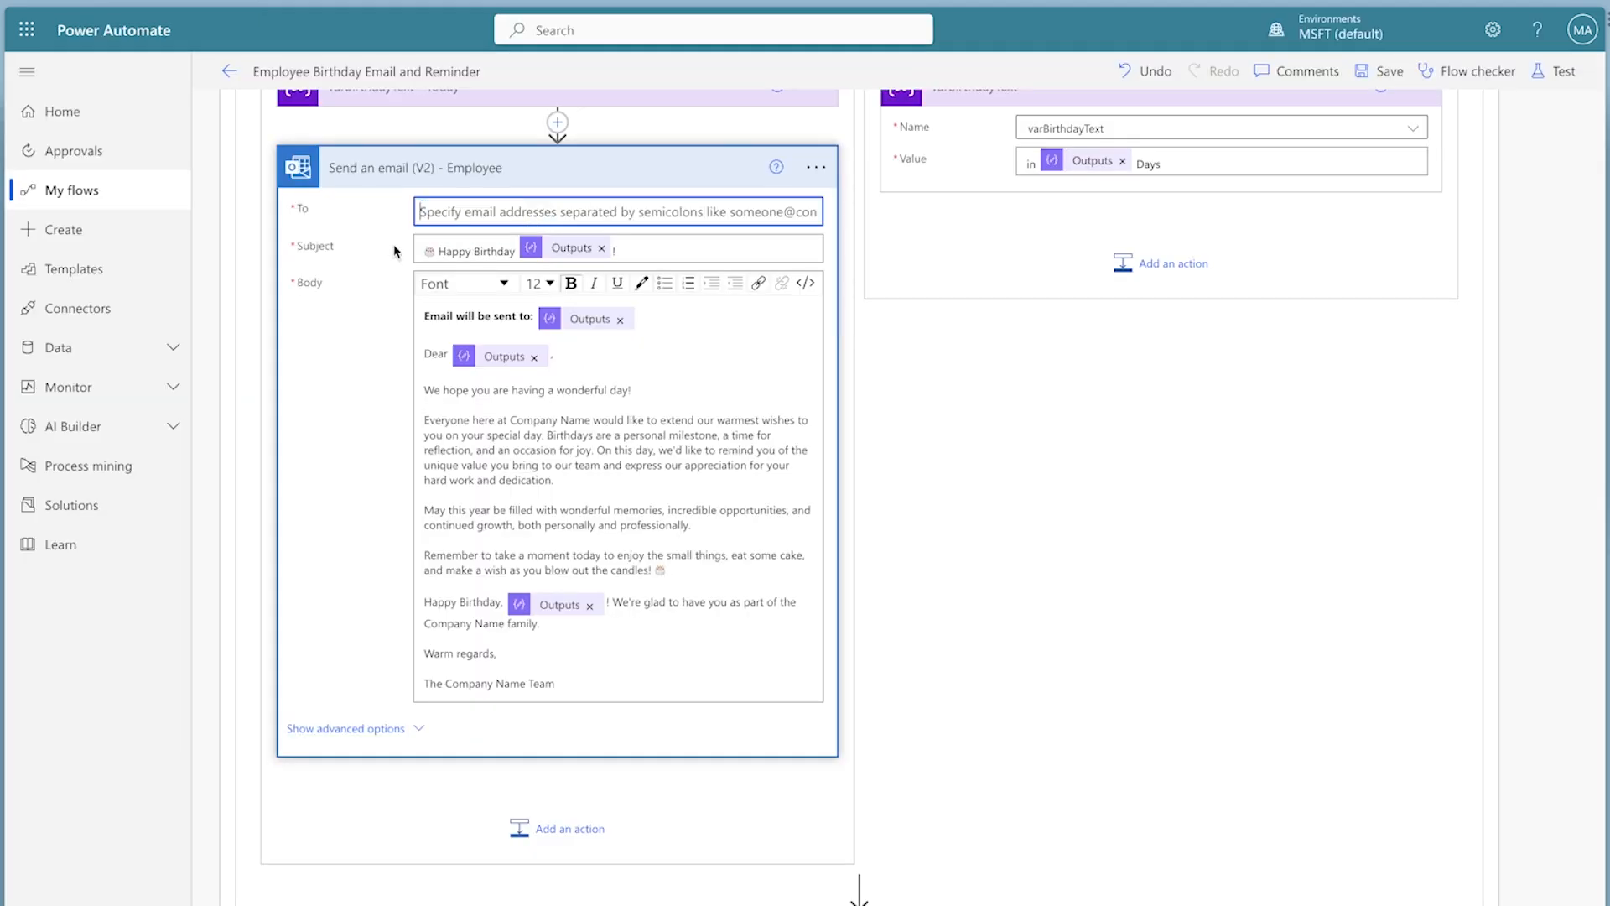
pyautogui.scroll(-5, 940, 587)
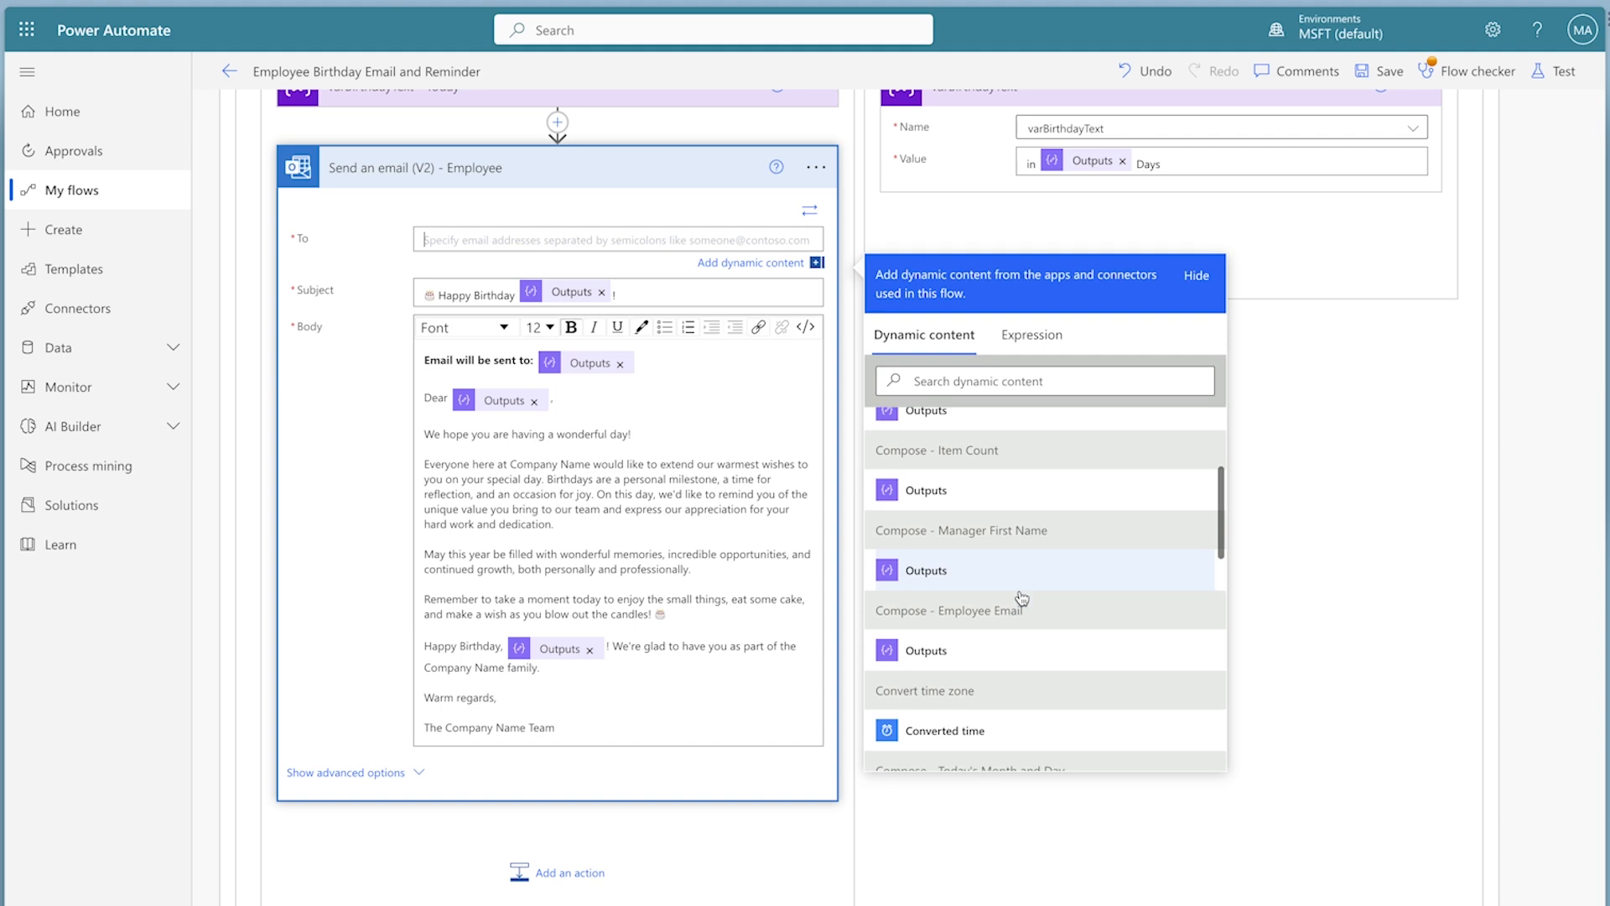
pyautogui.click(931, 588)
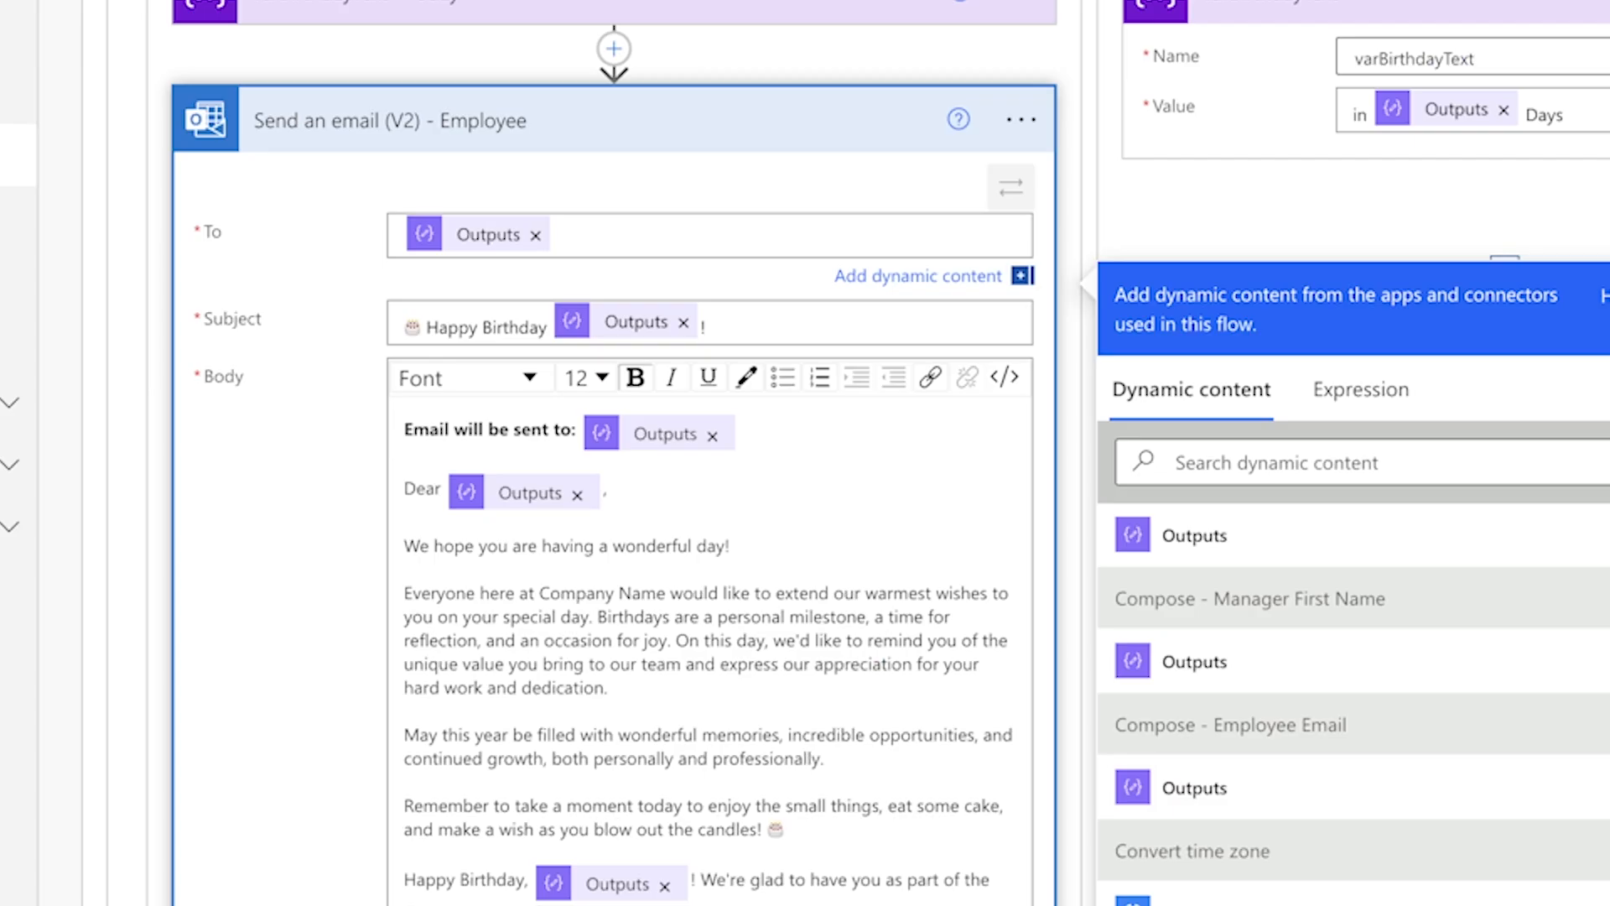
# Move Send an email (V2) out of the Apply to each - File Returned loop to directly below it, and expand it to check its Attachments field
pyautogui.scroll(-1, 709, 655)
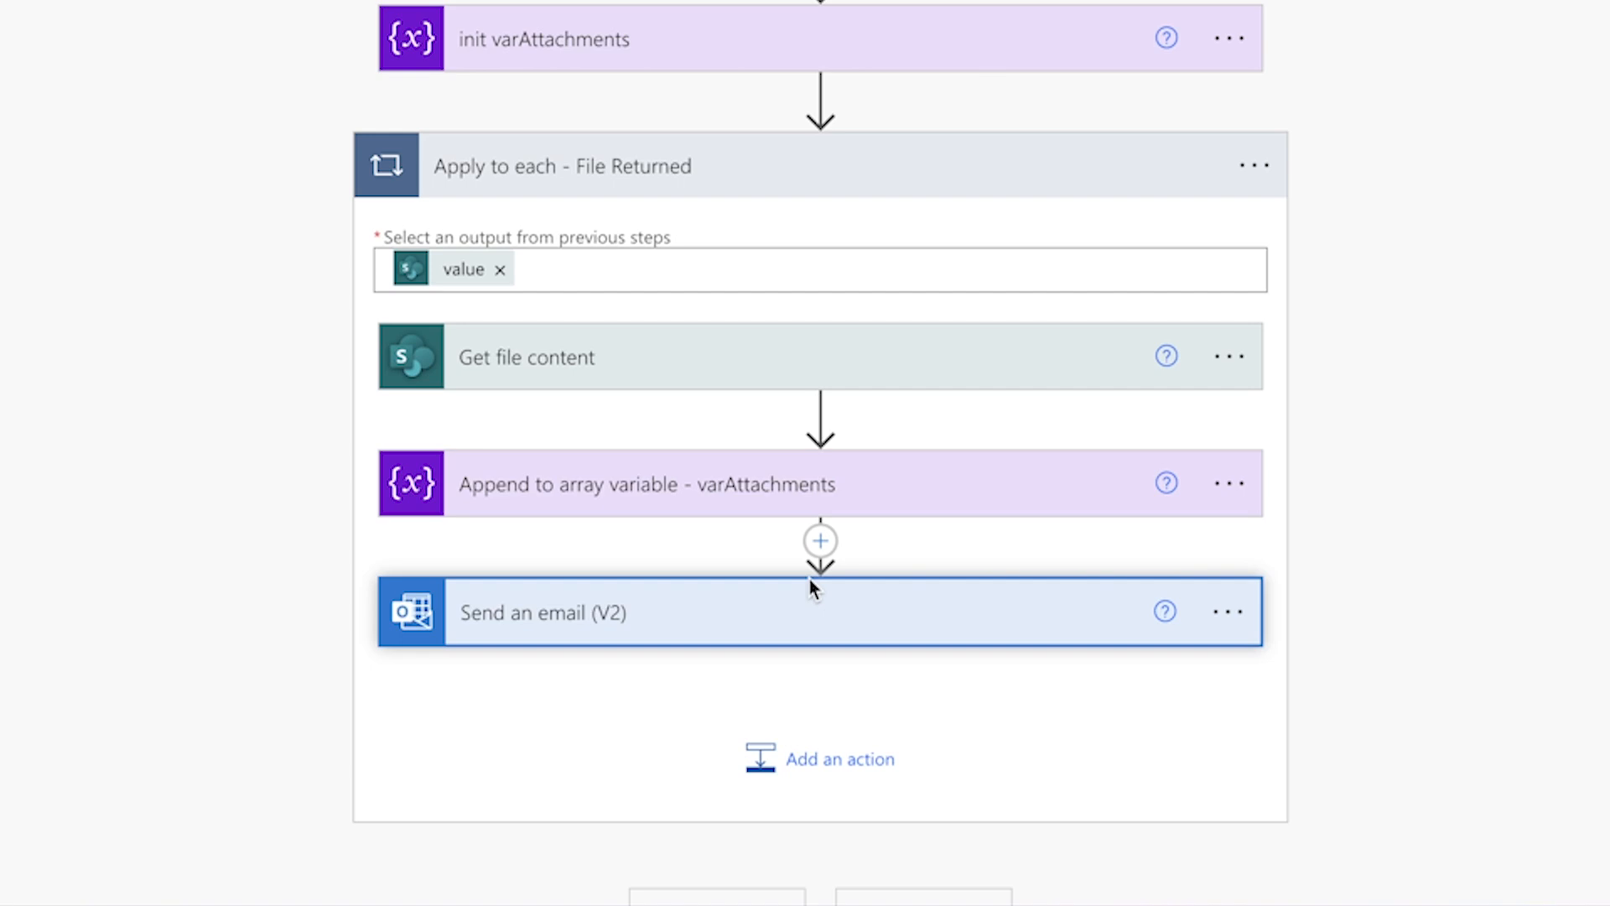
pyautogui.scroll(-1, 833, 572)
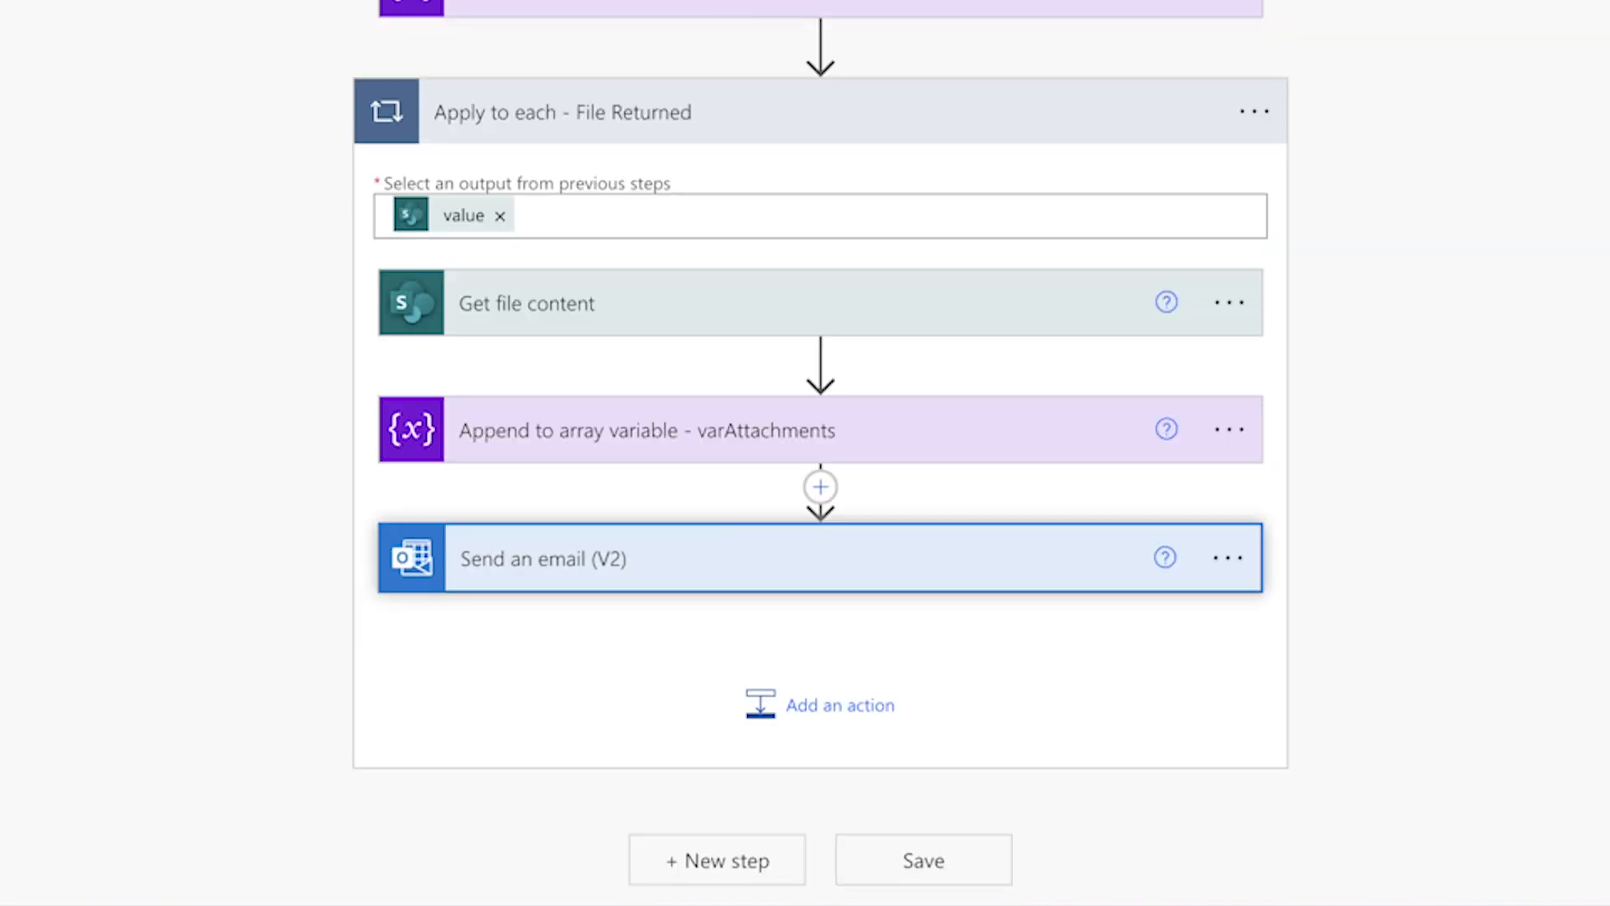
pyautogui.moveTo(878, 561); pyautogui.dragTo(882, 791)
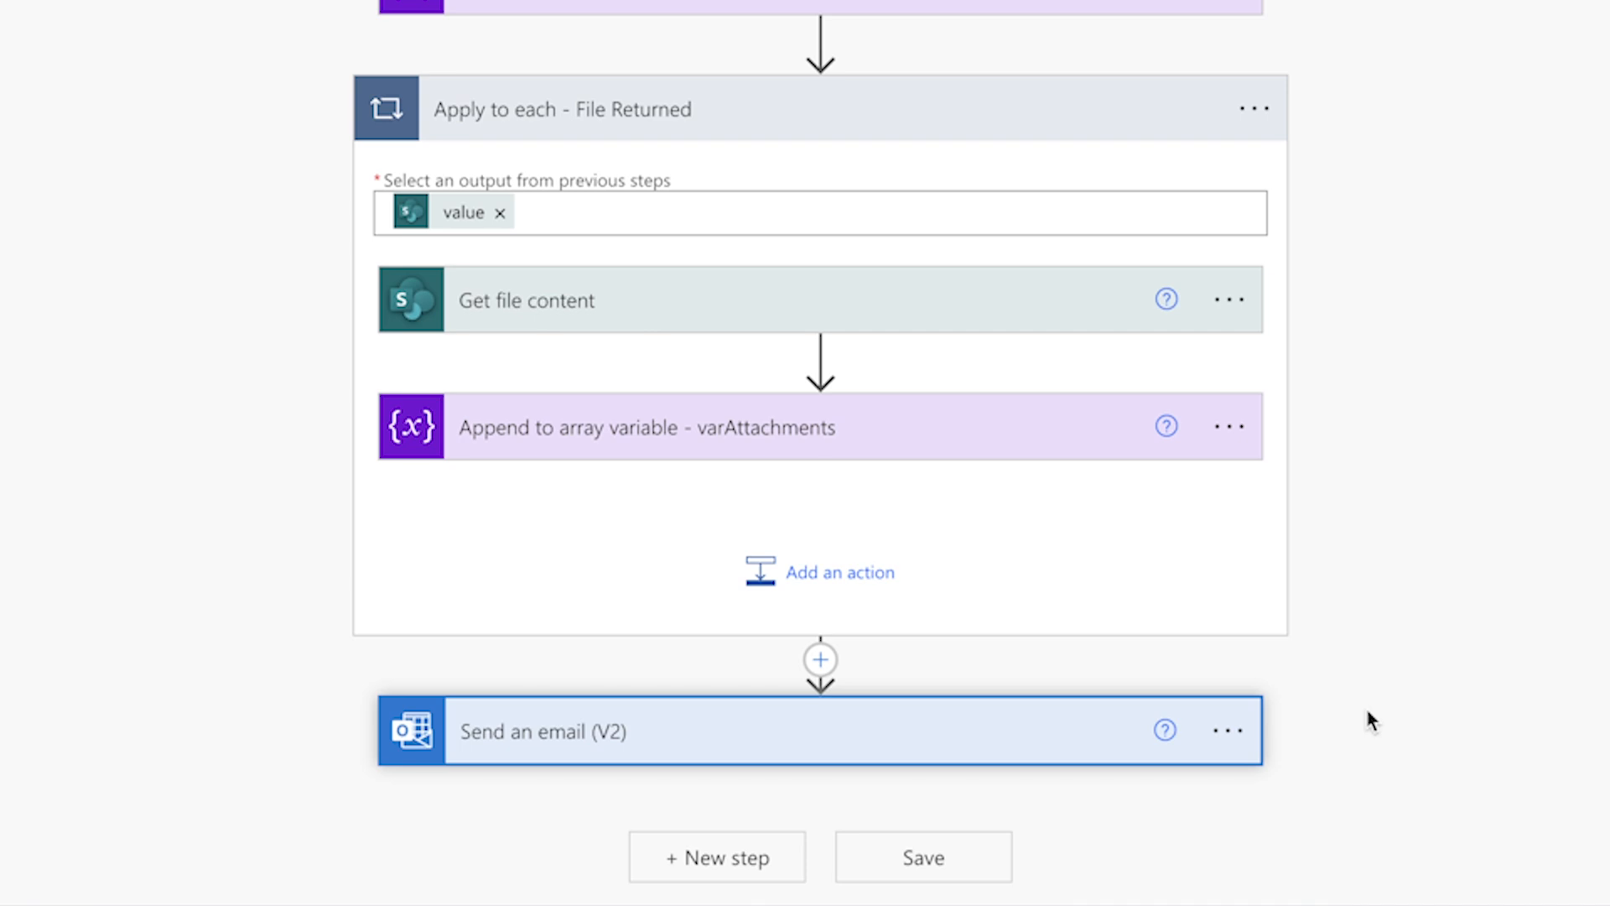
pyautogui.click(996, 735)
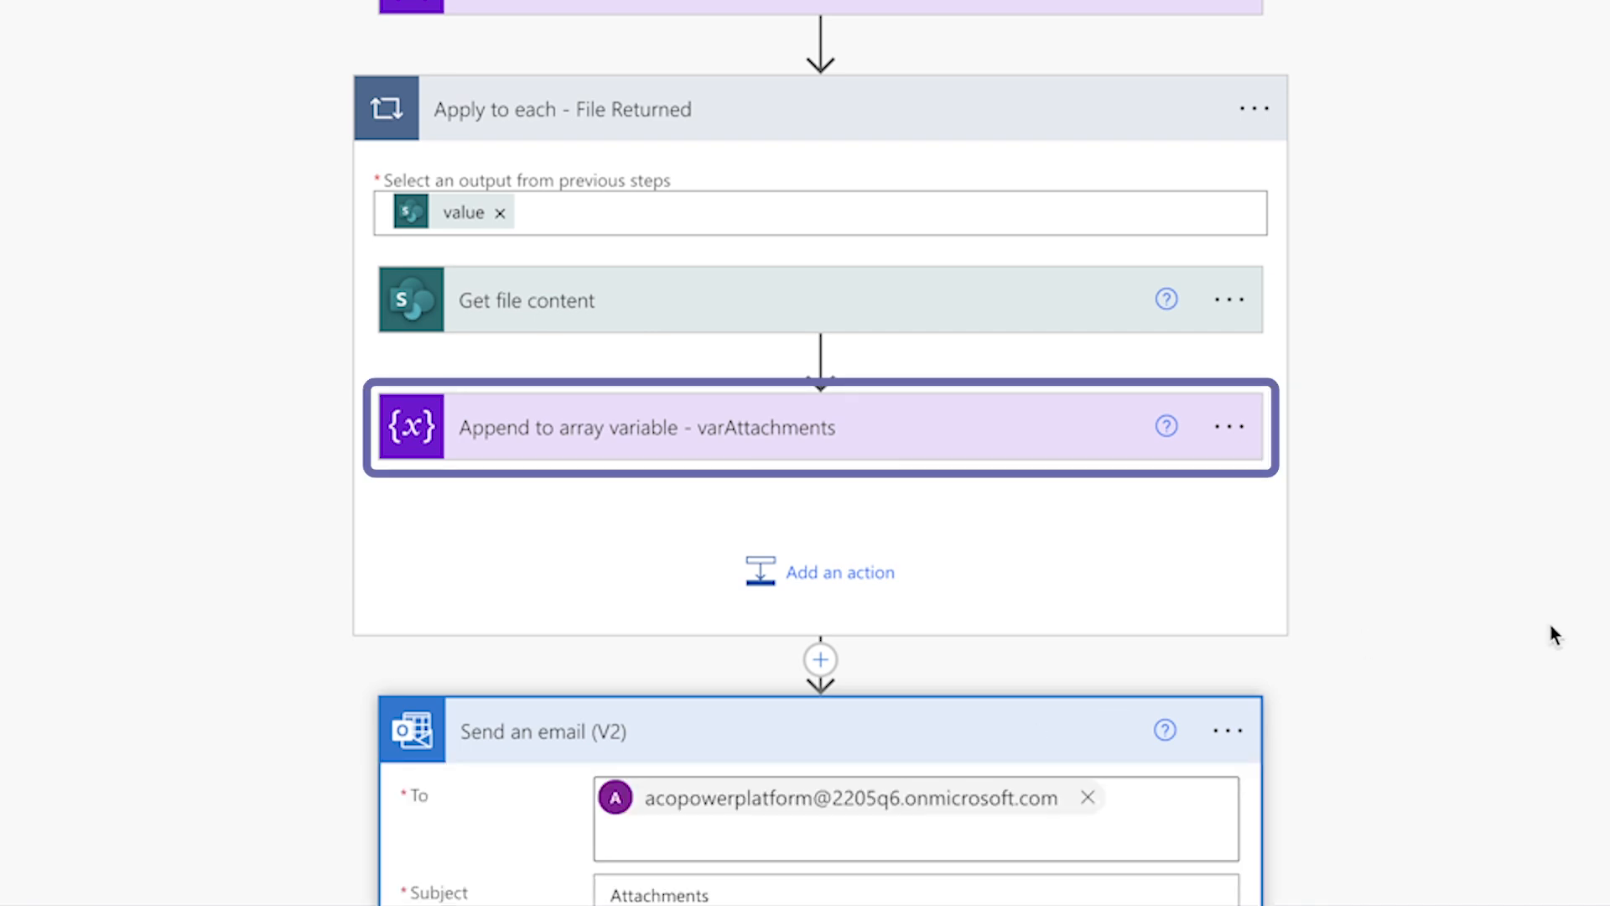
pyautogui.scroll(-9, 1552, 626)
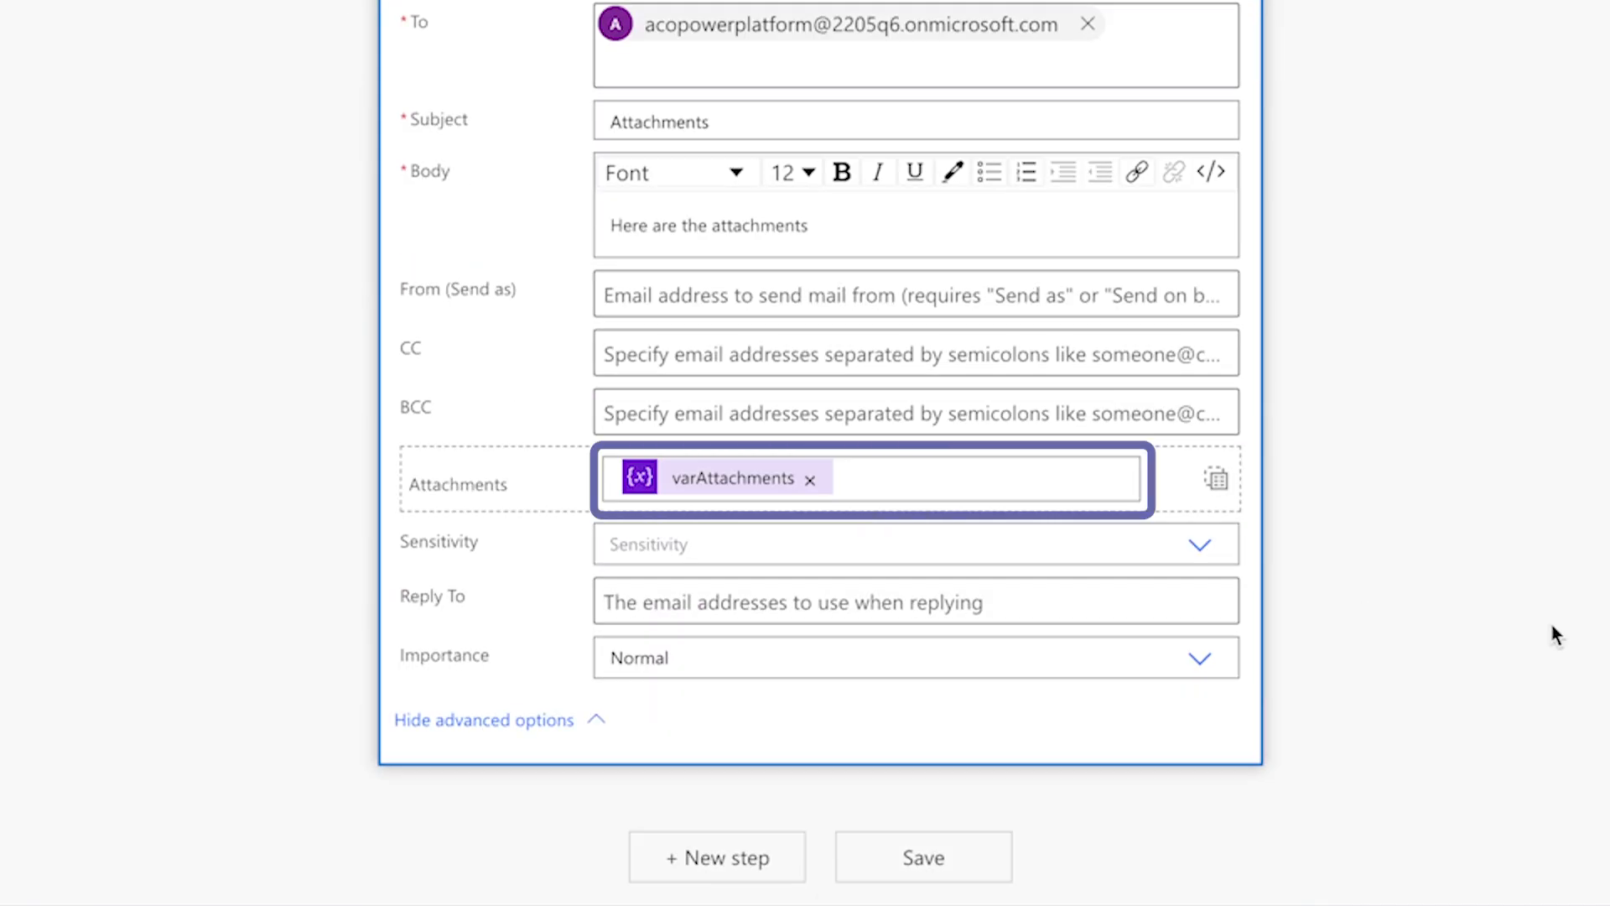